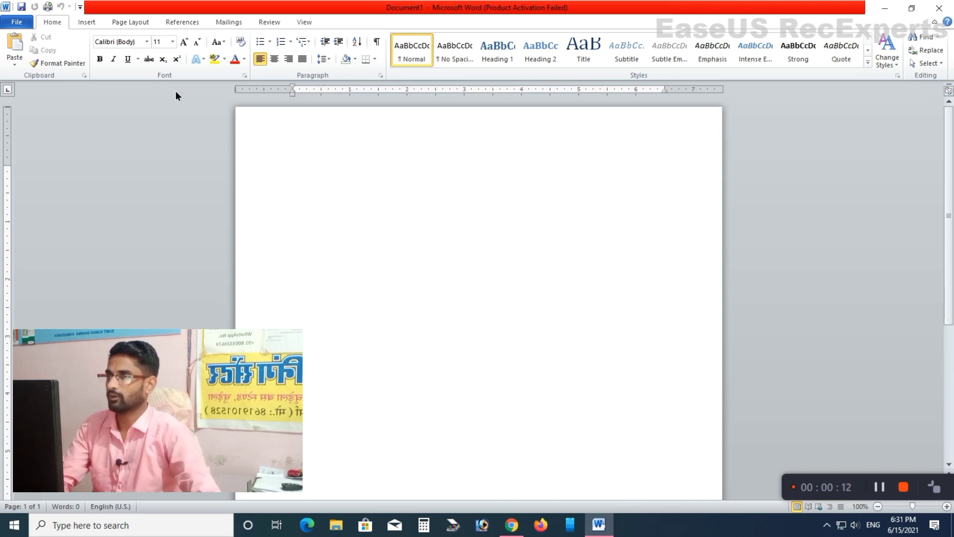
- Reduce the font size to 10 and generate sample paragraphs with =rand()
{"action": "left_click", "coordinate": [199, 42]}
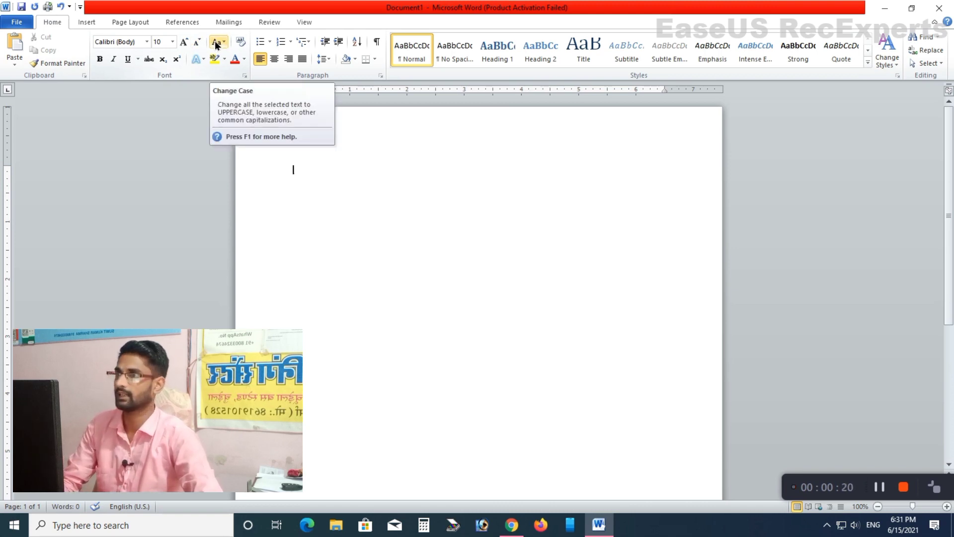
{"action": "type", "text": "="}
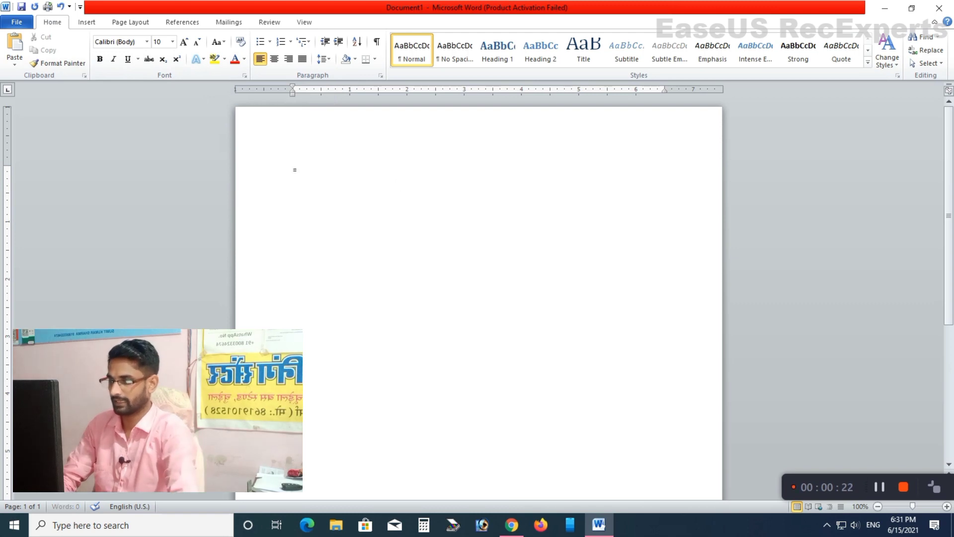
{"action": "type", "text": "rand()"}
{"action": "key", "text": "Return"}
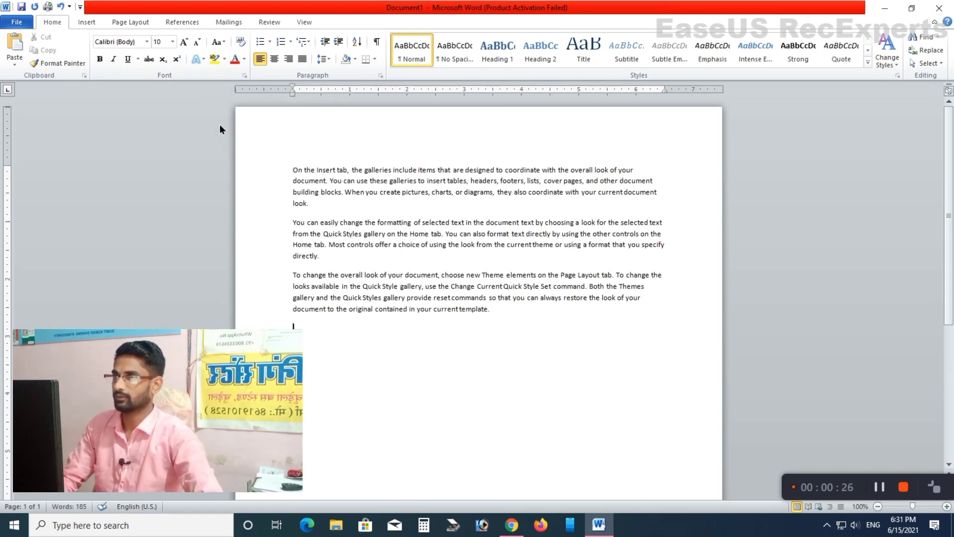
- Select all three sample paragraphs and apply Sentence case, followed by lowercase
{"action": "left_click", "coordinate": [217, 43]}
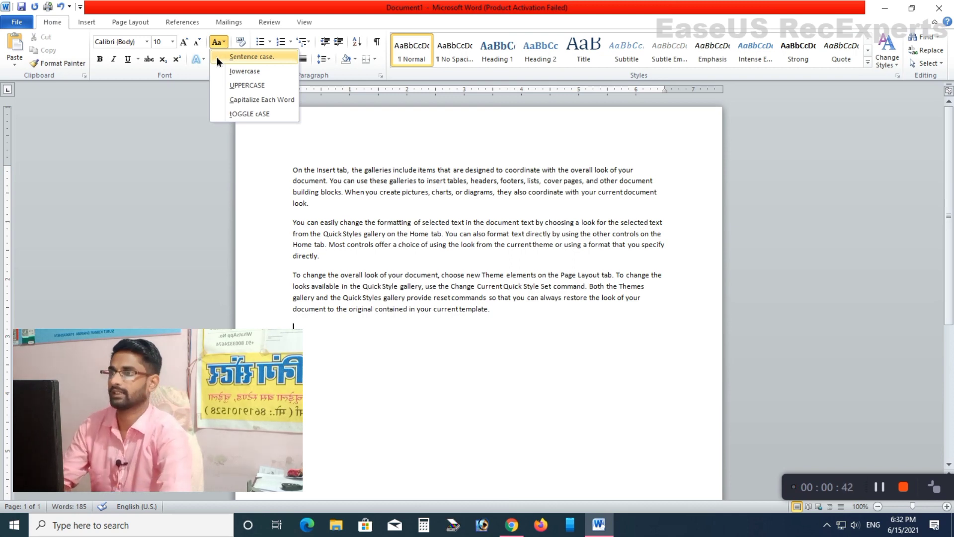
{"action": "left_click", "coordinate": [512, 328]}
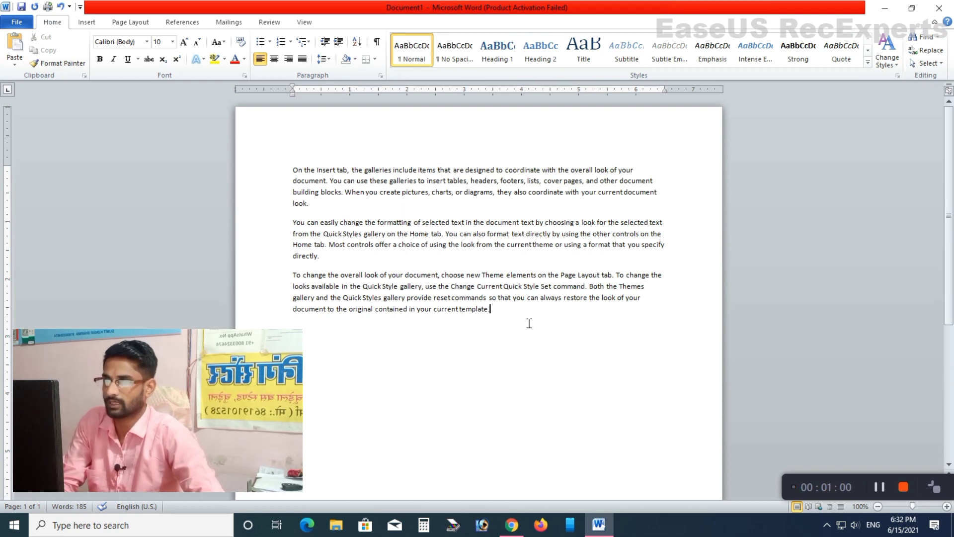
{"action": "left_click_drag", "start_coordinate": [529, 323], "coordinate": [293, 161]}
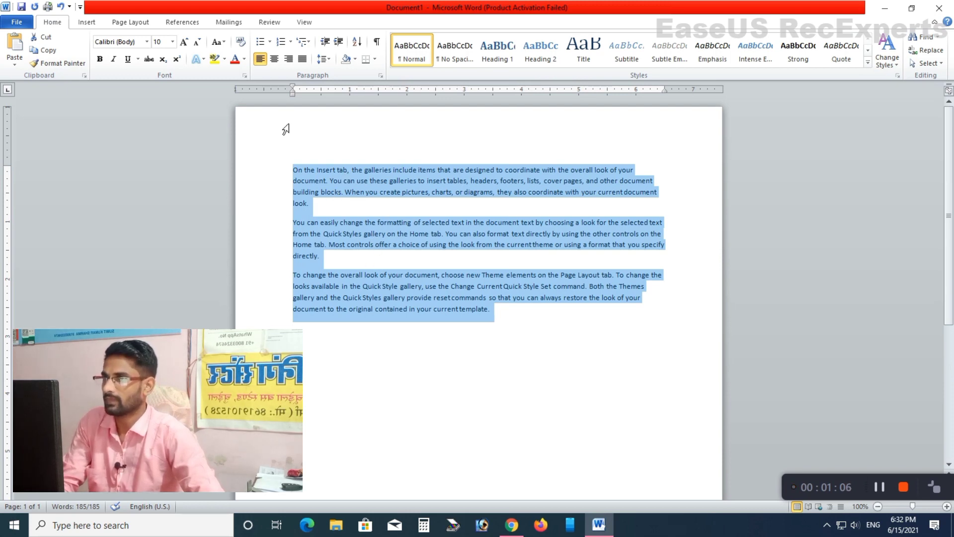
{"action": "left_click", "coordinate": [216, 43]}
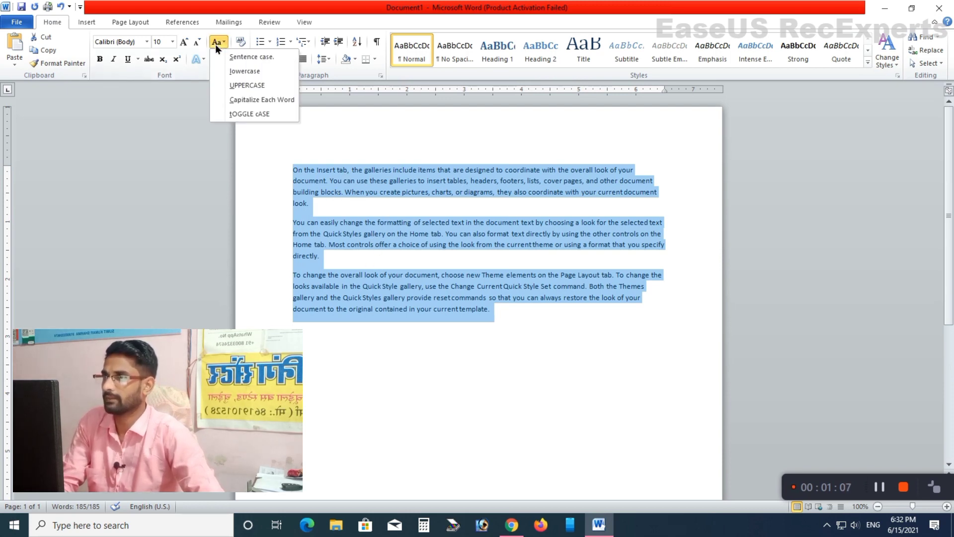
{"action": "left_click", "coordinate": [279, 57]}
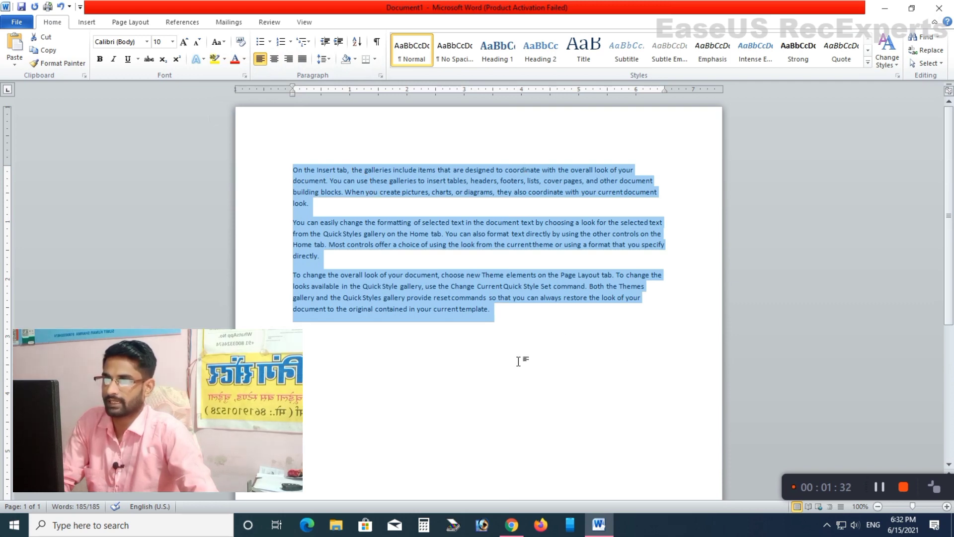
{"action": "left_click", "coordinate": [217, 42]}
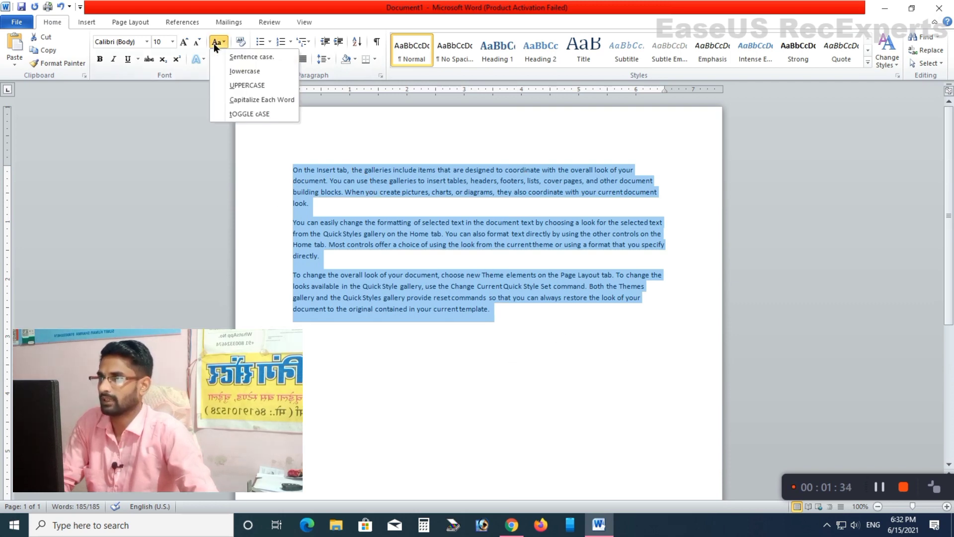
{"action": "left_click", "coordinate": [261, 70]}
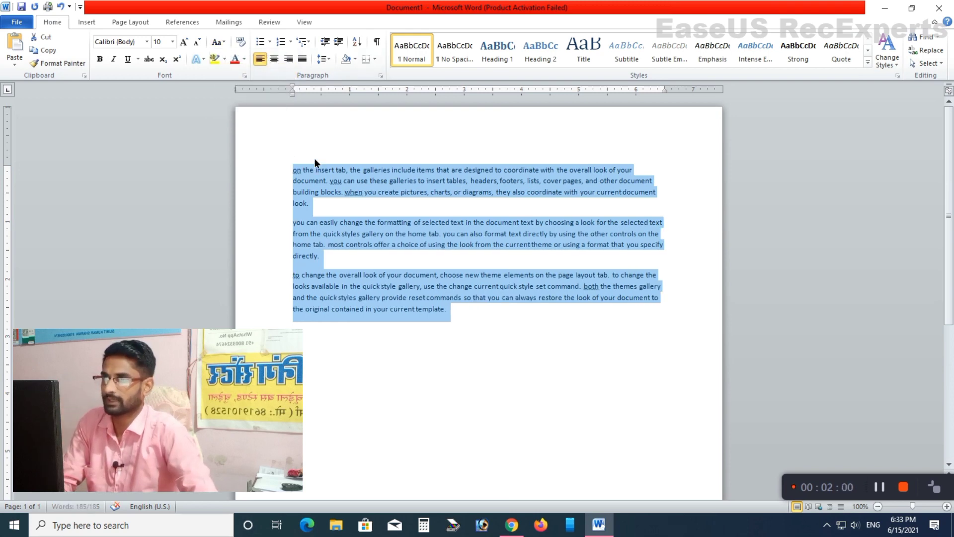
- Change the case of the selected paragraphs to UPPERCASE, followed by Capitalize Each Word
{"action": "scroll", "coordinate": [478, 270], "scroll_direction": "up", "scroll_amount": 5, "text": "ctrl"}
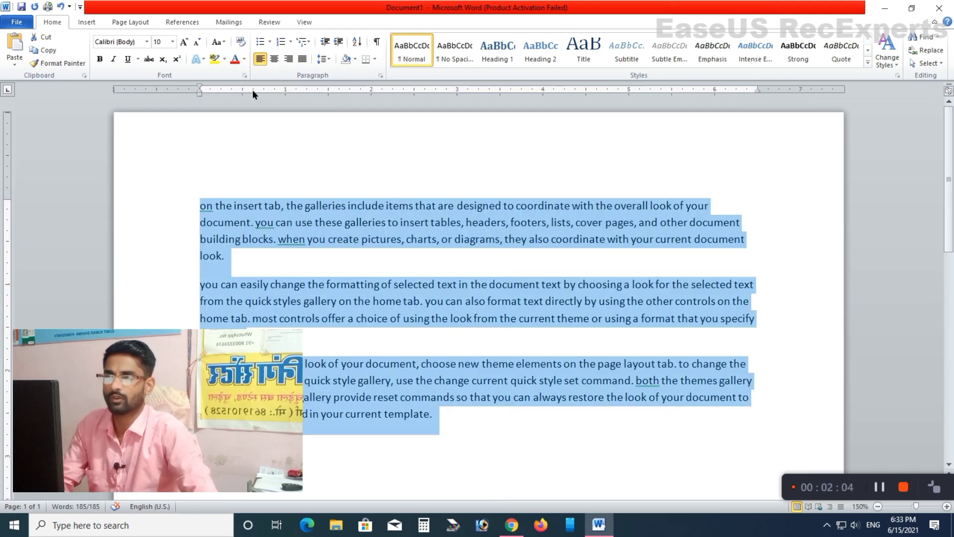
{"action": "left_click", "coordinate": [217, 42]}
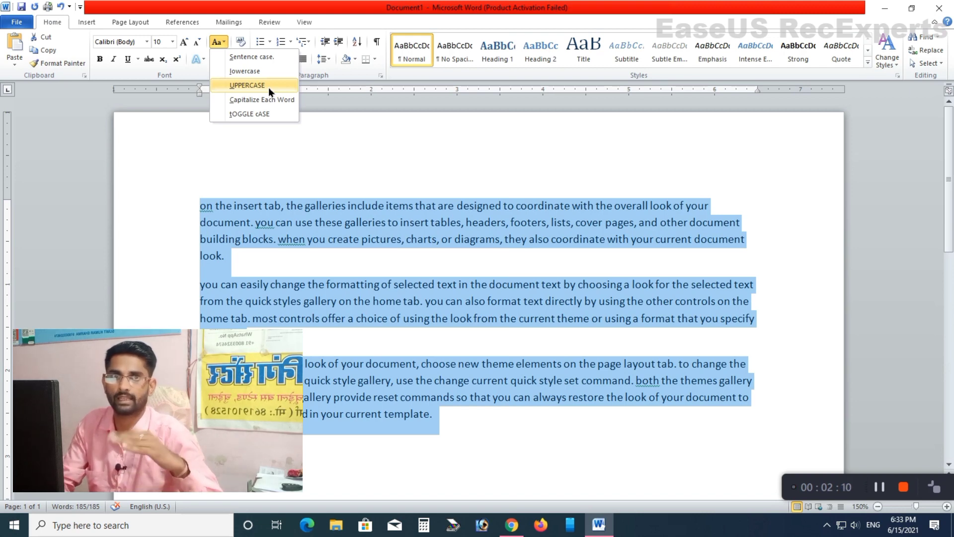
{"action": "left_click", "coordinate": [243, 86]}
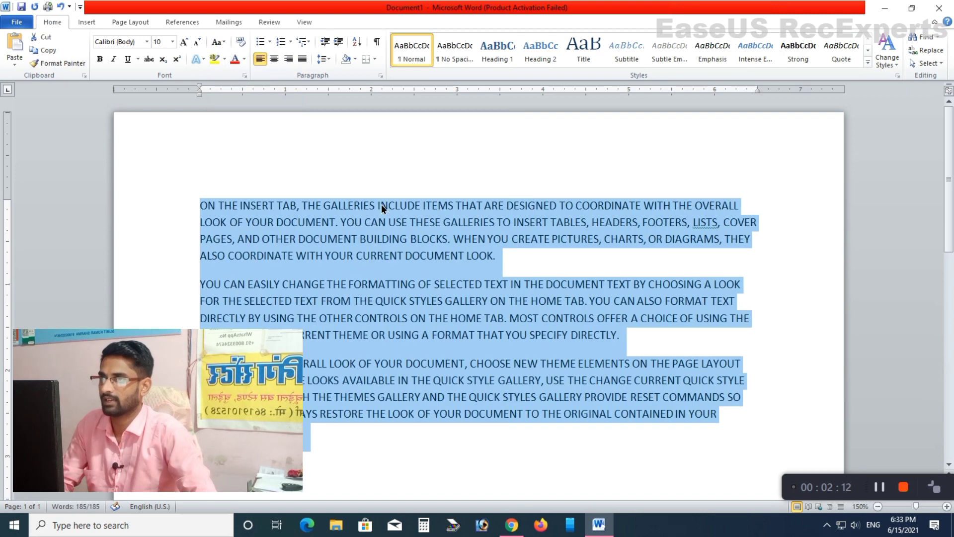
{"action": "left_click", "coordinate": [219, 41]}
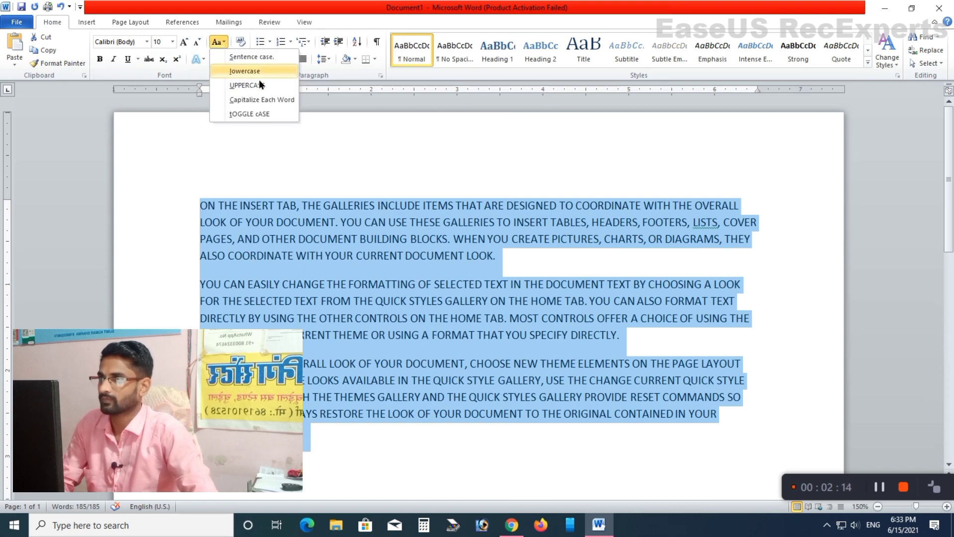
{"action": "left_click", "coordinate": [281, 101]}
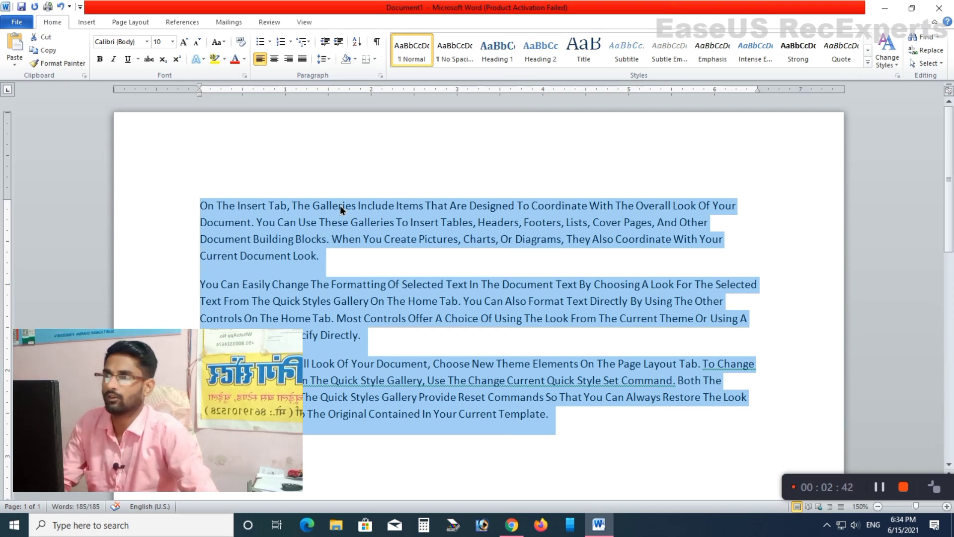
- Apply tOGGLE cASE to the selected paragraphs and return them to Sentence case
{"action": "left_click", "coordinate": [225, 41]}
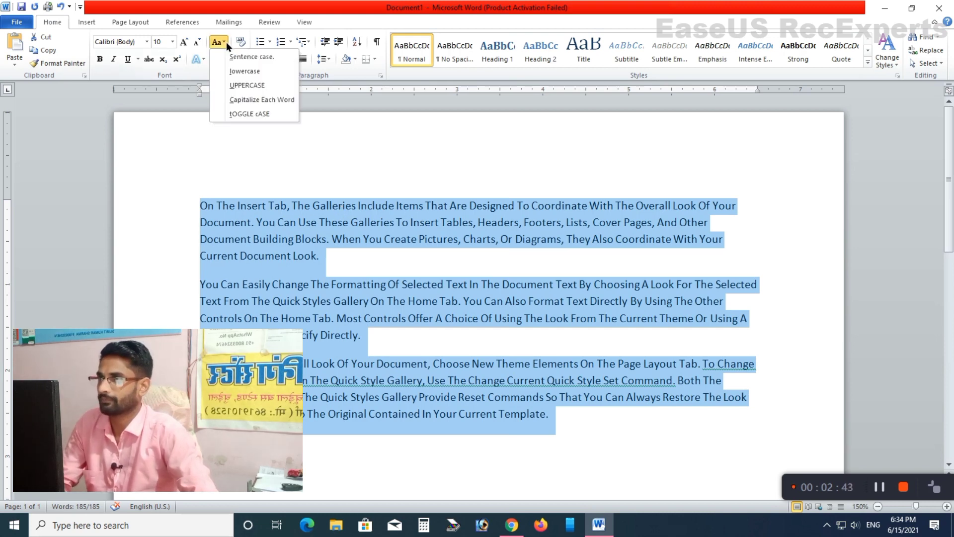
{"action": "left_click", "coordinate": [242, 115]}
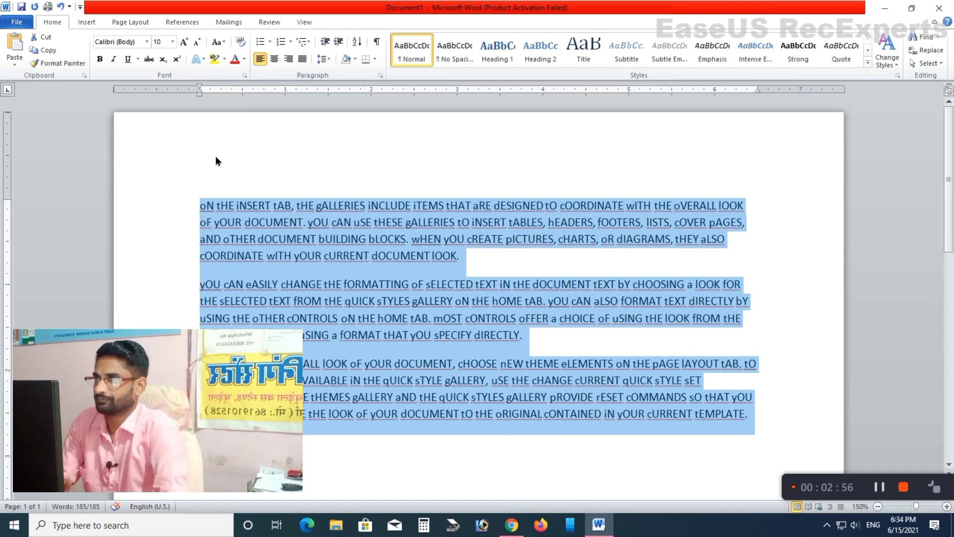
{"action": "left_click", "coordinate": [219, 42]}
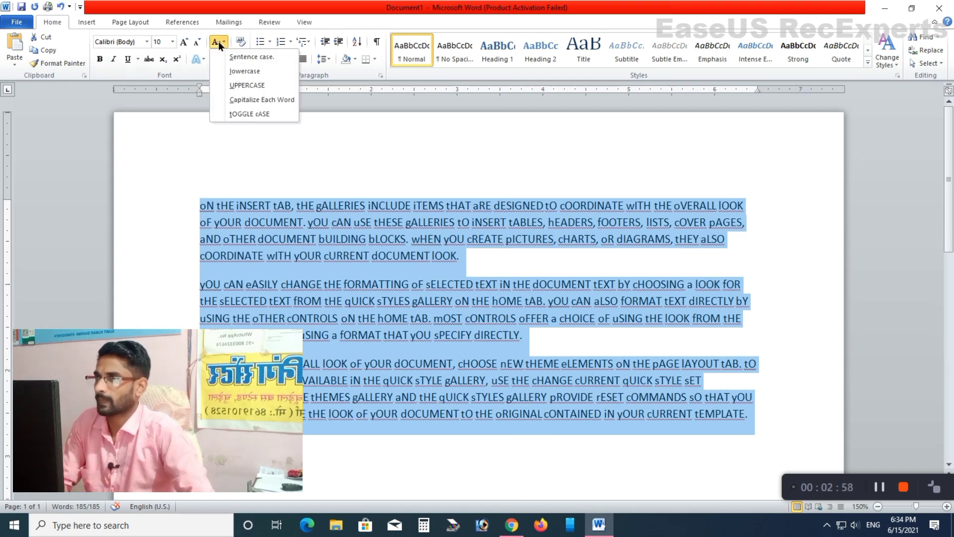
{"action": "left_click", "coordinate": [227, 57]}
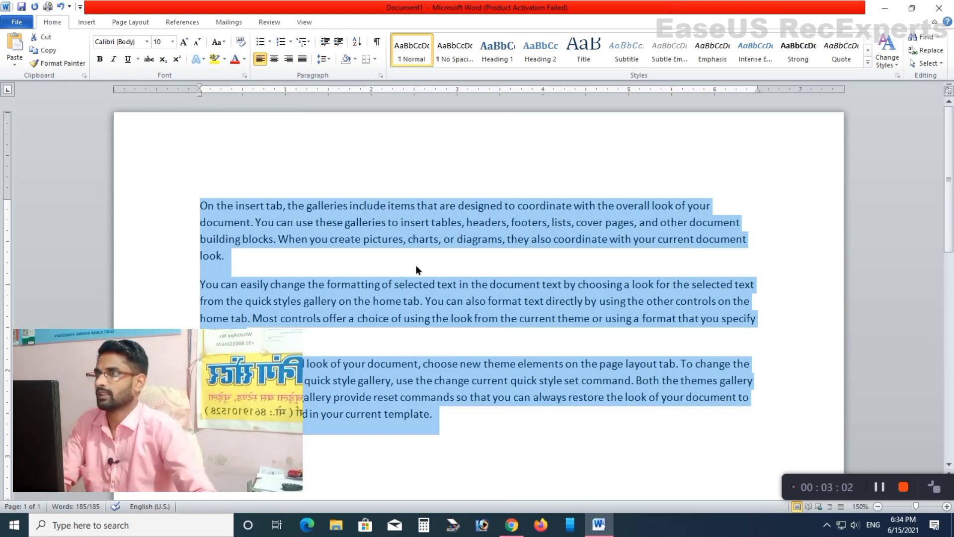
- Enlarge the selected paragraphs to font size 14 and set their font to Arial Black
{"action": "left_click", "coordinate": [186, 45]}
{"action": "left_click", "coordinate": [186, 45]}
{"action": "left_click", "coordinate": [186, 45]}
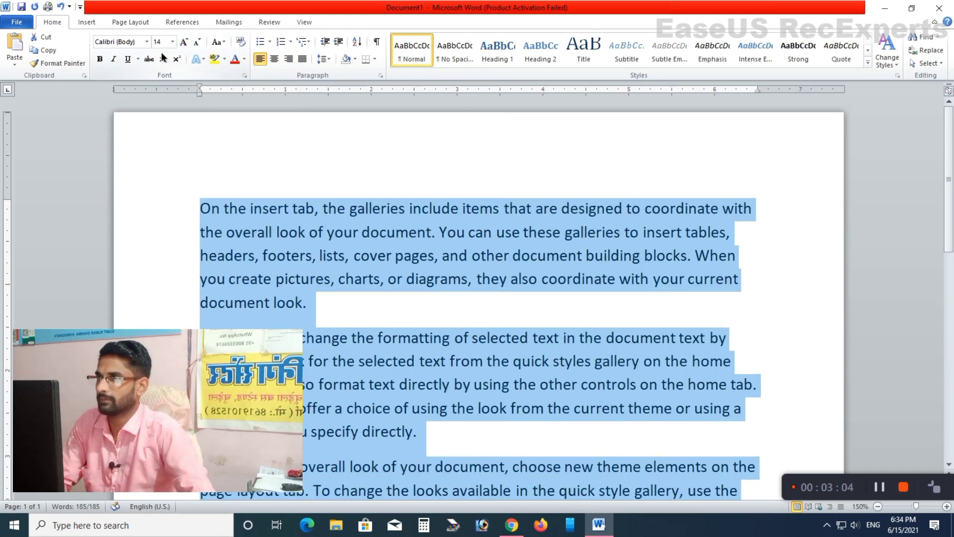
{"action": "left_click", "coordinate": [147, 42]}
{"action": "left_click", "coordinate": [149, 167]}
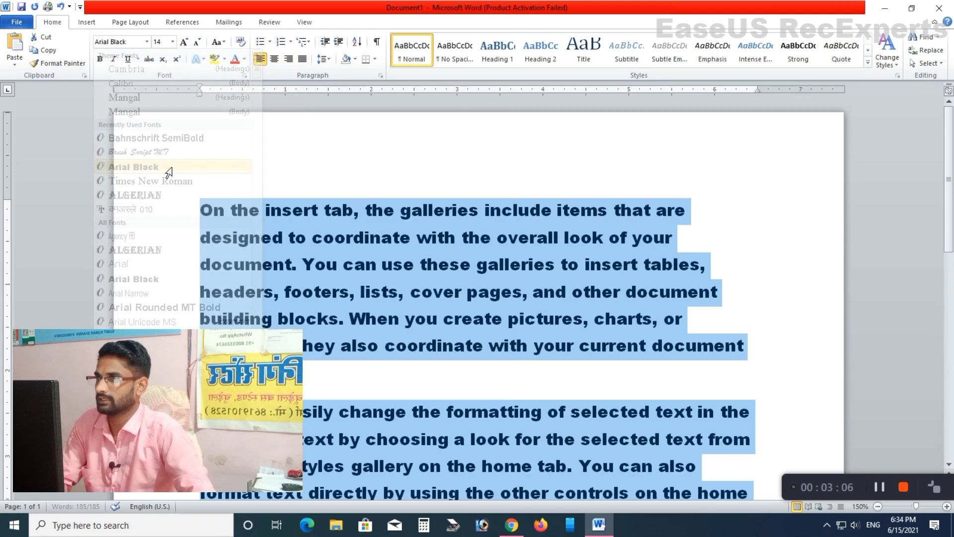
{"action": "scroll", "coordinate": [416, 243], "scroll_direction": "up", "scroll_amount": 1}
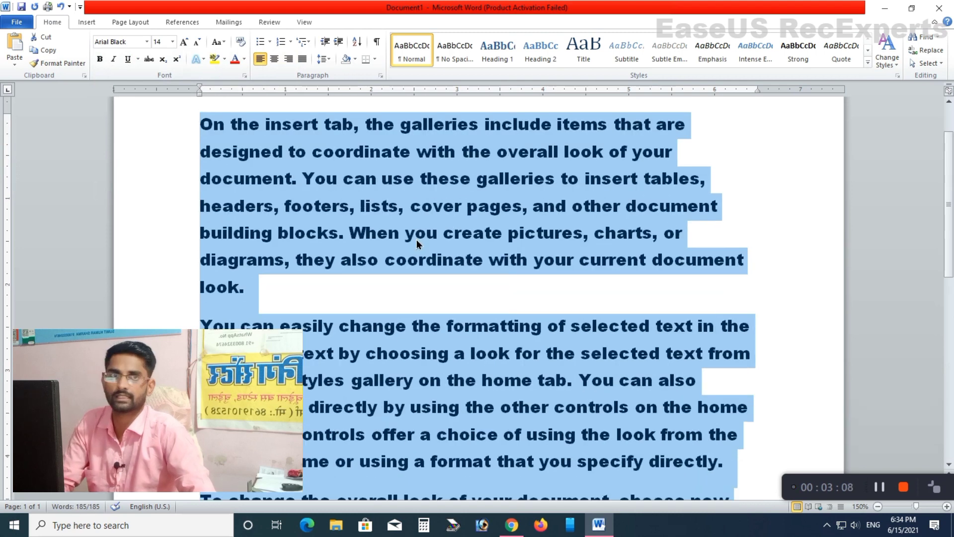
- Clear all formatting from the selected paragraphs
{"action": "left_click", "coordinate": [240, 41]}
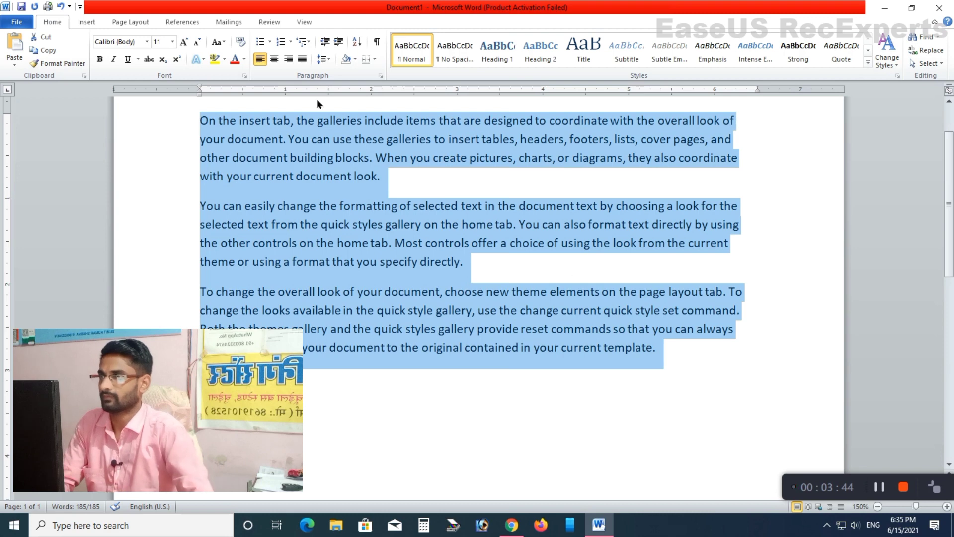
{"action": "scroll", "coordinate": [325, 204], "scroll_direction": "up", "scroll_amount": 2}
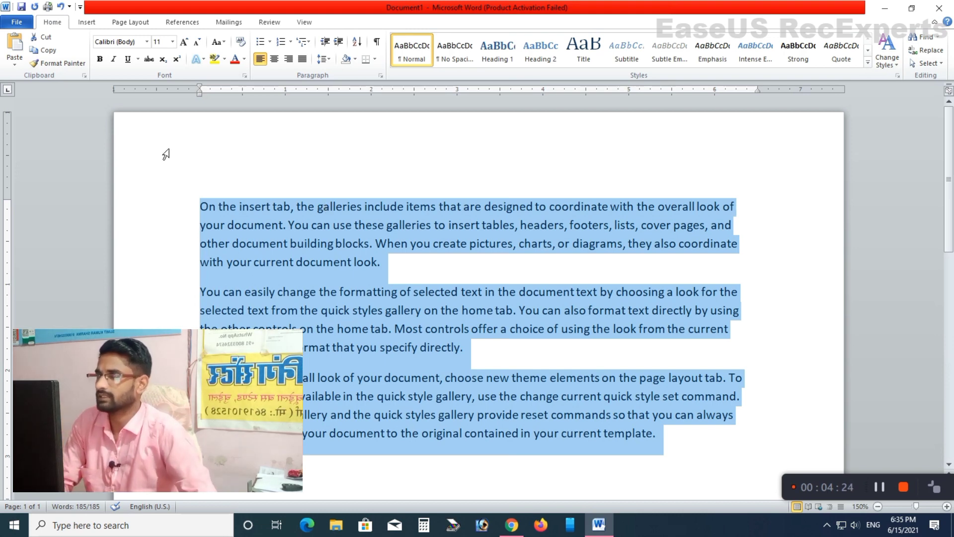
- Make the selected paragraphs bold, italic and underlined
{"action": "left_click", "coordinate": [100, 62]}
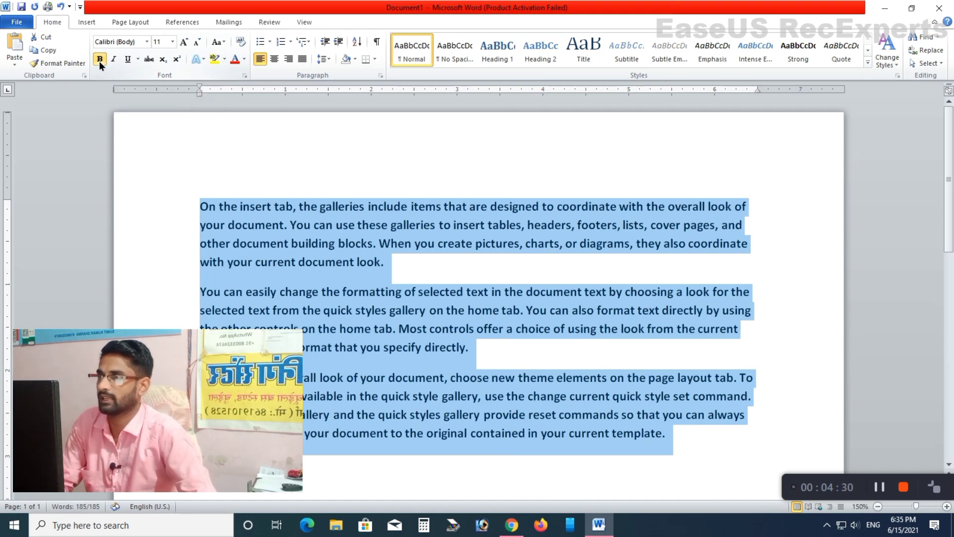
{"action": "left_click", "coordinate": [99, 62]}
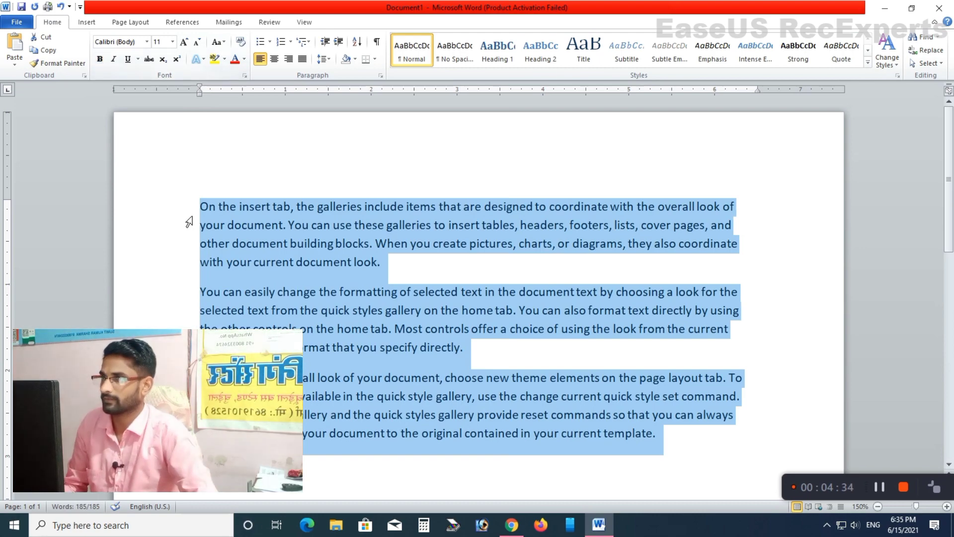
{"action": "scroll", "coordinate": [190, 217], "scroll_direction": "up", "scroll_amount": 3}
{"action": "scroll", "coordinate": [191, 229], "scroll_direction": "up", "scroll_amount": 6}
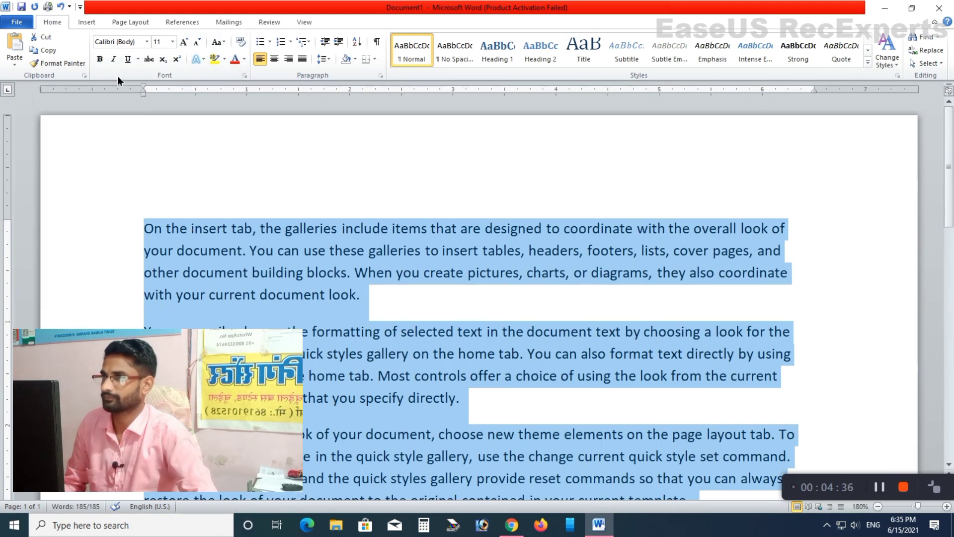
{"action": "left_click", "coordinate": [102, 58]}
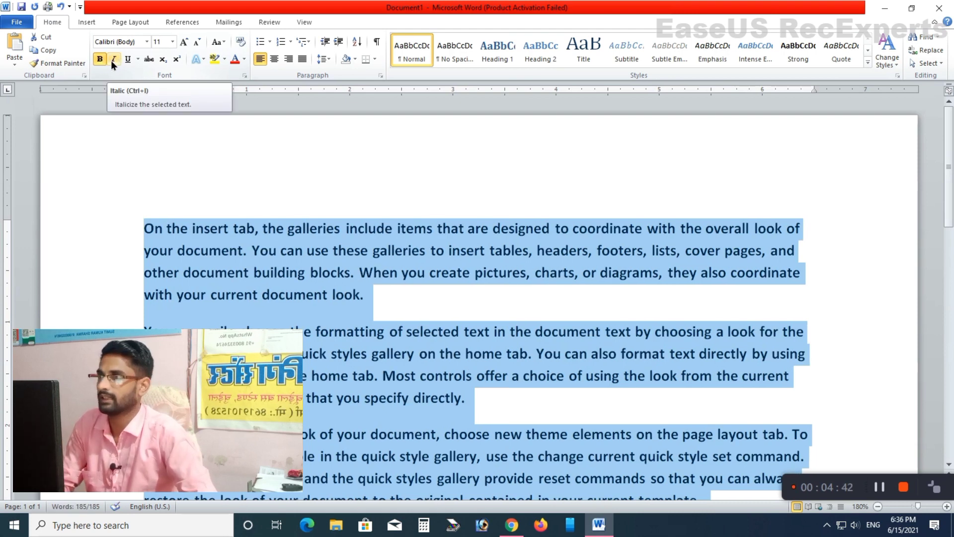
{"action": "left_click", "coordinate": [112, 60]}
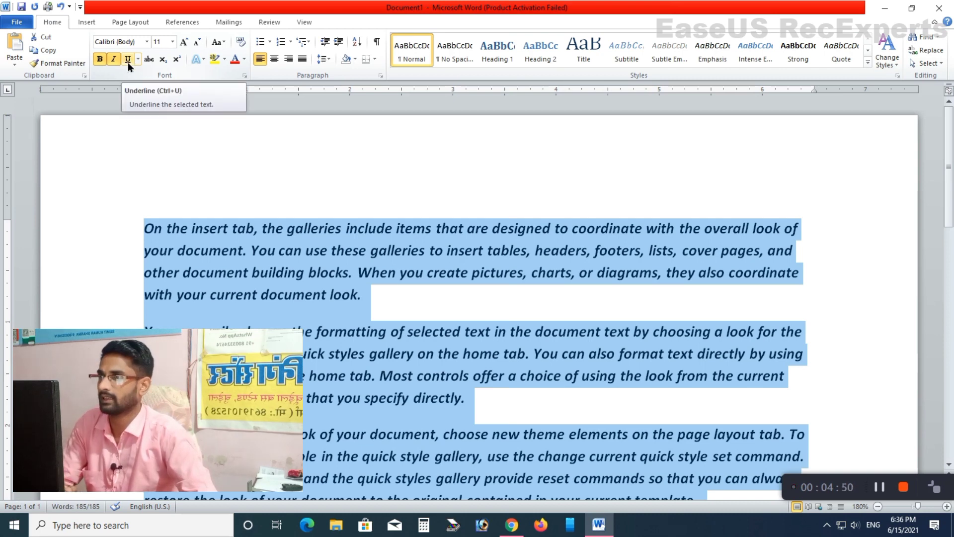
{"action": "left_click", "coordinate": [128, 59]}
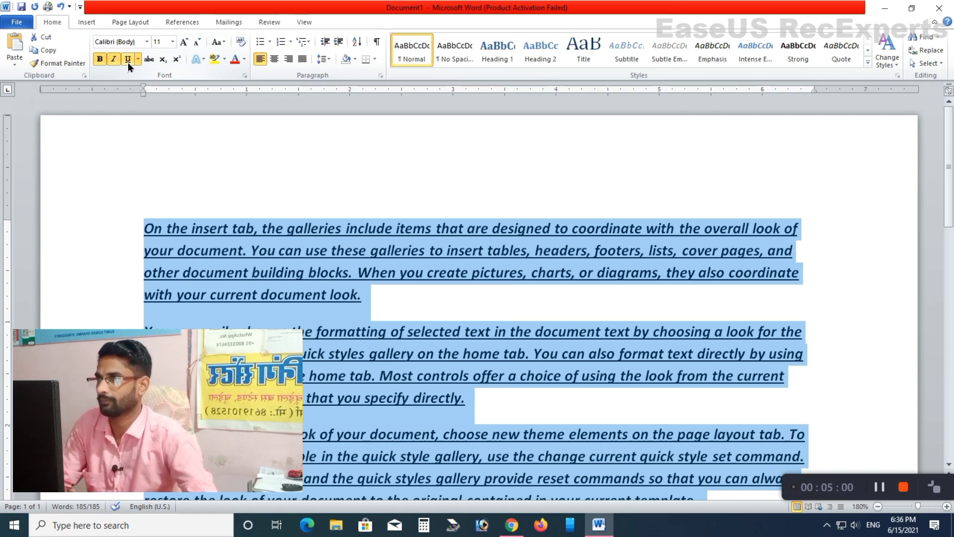
- Choose the single thin solid line as the underline style for the selected paragraphs
{"action": "left_click", "coordinate": [138, 58]}
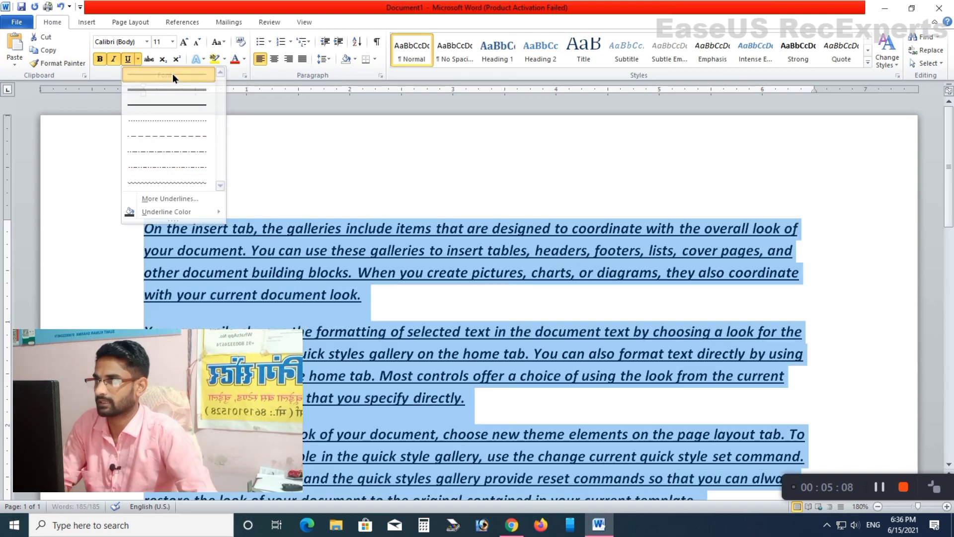
{"action": "left_click", "coordinate": [172, 74]}
{"action": "scroll", "coordinate": [302, 202], "scroll_direction": "down", "scroll_amount": 3}
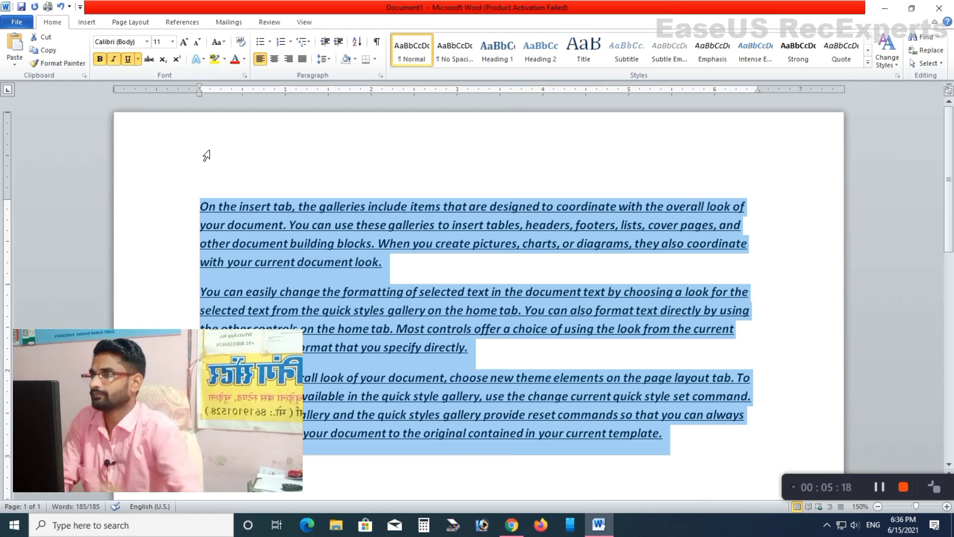
- Remove the bold, italic and underline formatting from the selected paragraphs
{"action": "left_click", "coordinate": [101, 61]}
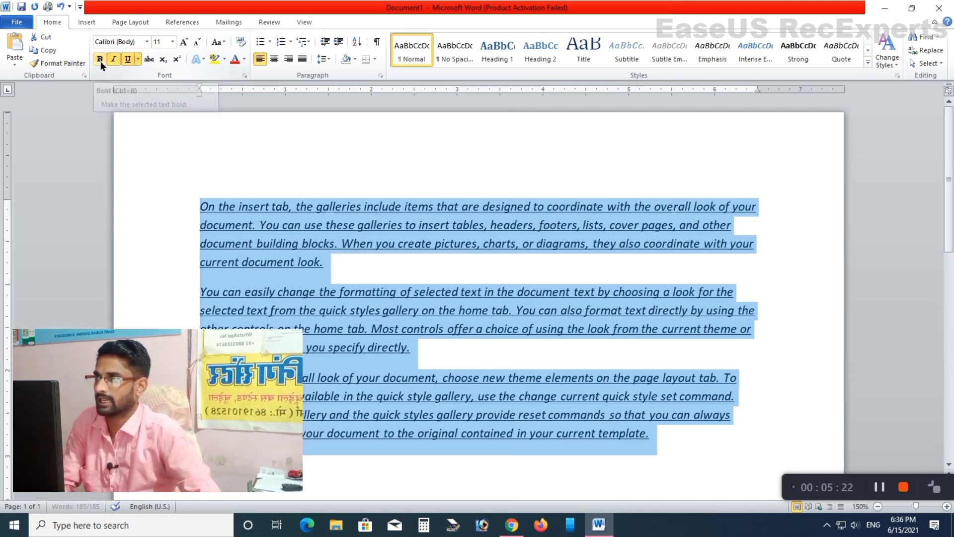
{"action": "left_click", "coordinate": [114, 58]}
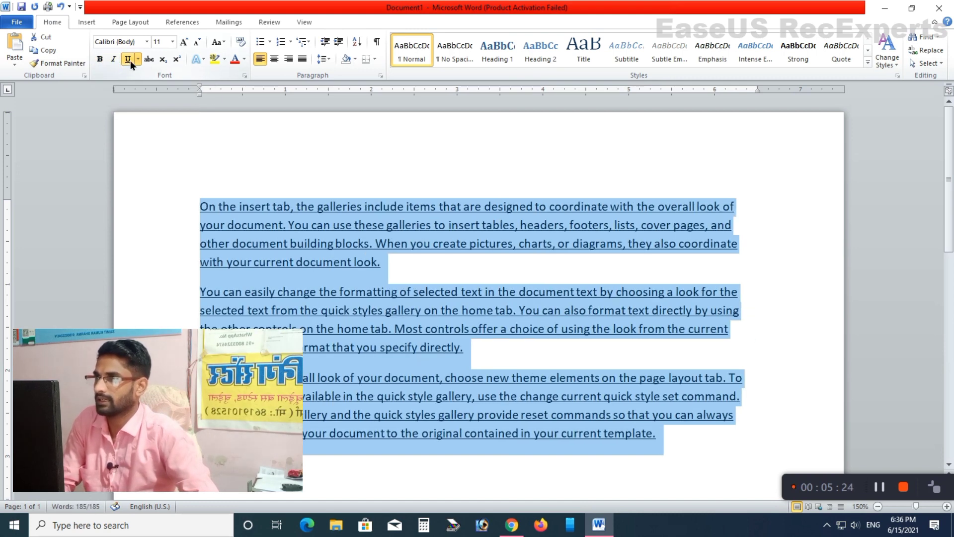
{"action": "left_click", "coordinate": [127, 59]}
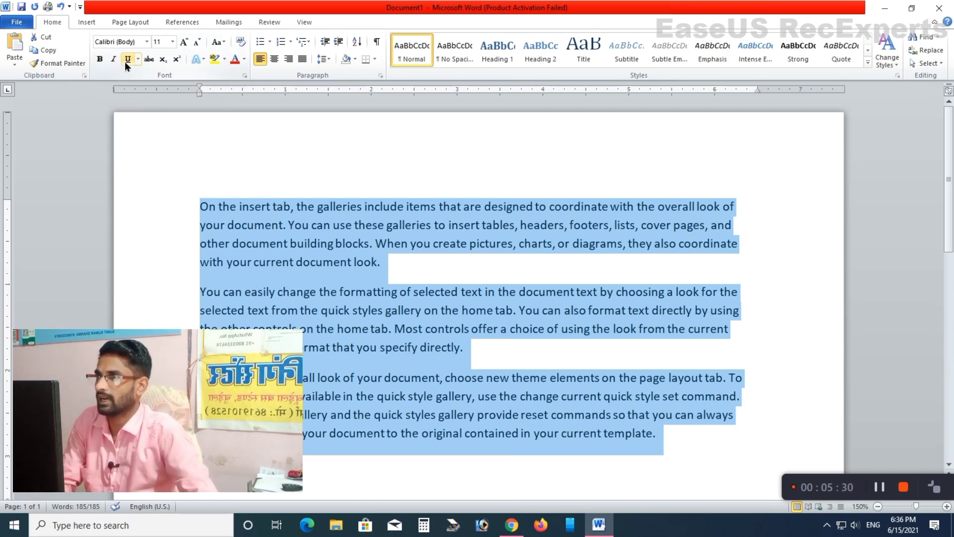
- Make the selected paragraphs bold, italic and underlined, and remove all three formats again
{"action": "left_click", "coordinate": [105, 60]}
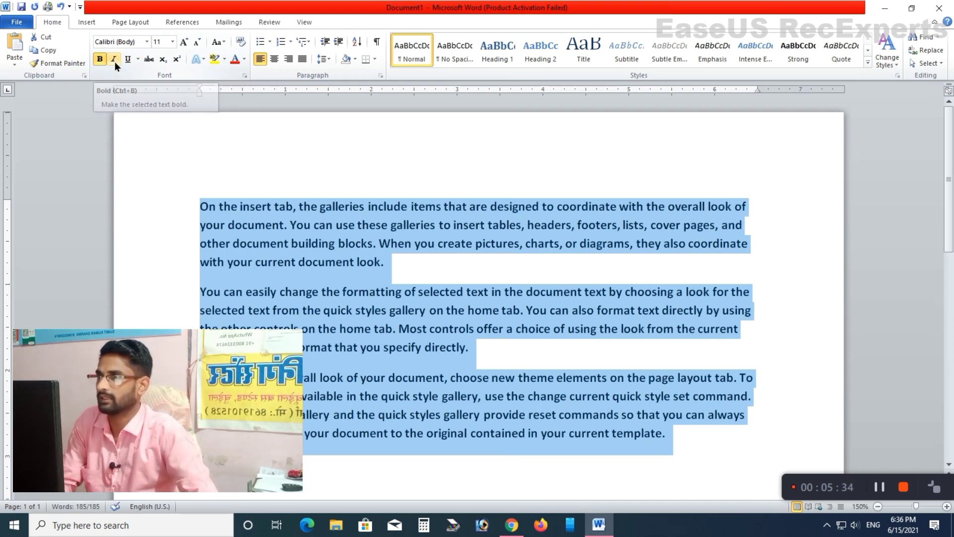
{"action": "left_click", "coordinate": [114, 59]}
{"action": "left_click", "coordinate": [128, 59]}
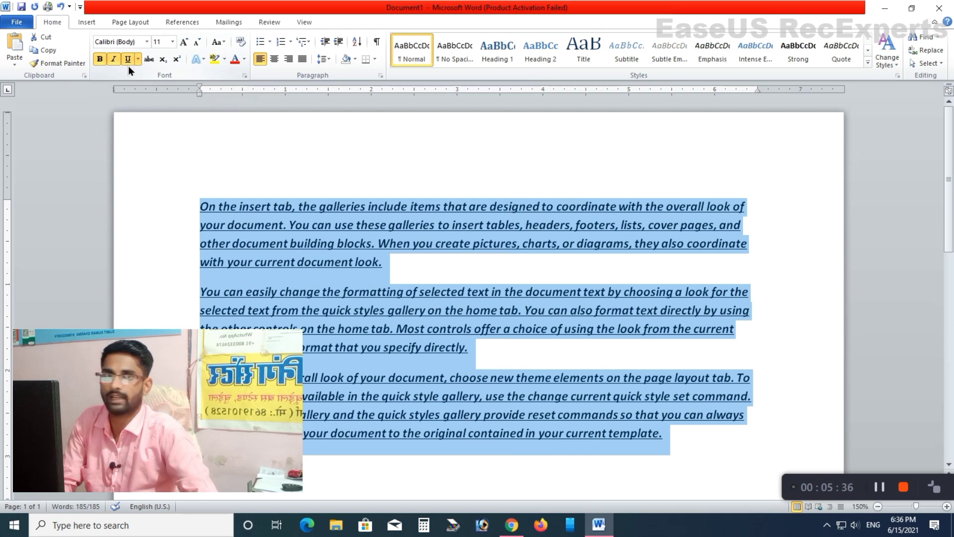
{"action": "left_click", "coordinate": [128, 60]}
{"action": "left_click", "coordinate": [114, 61]}
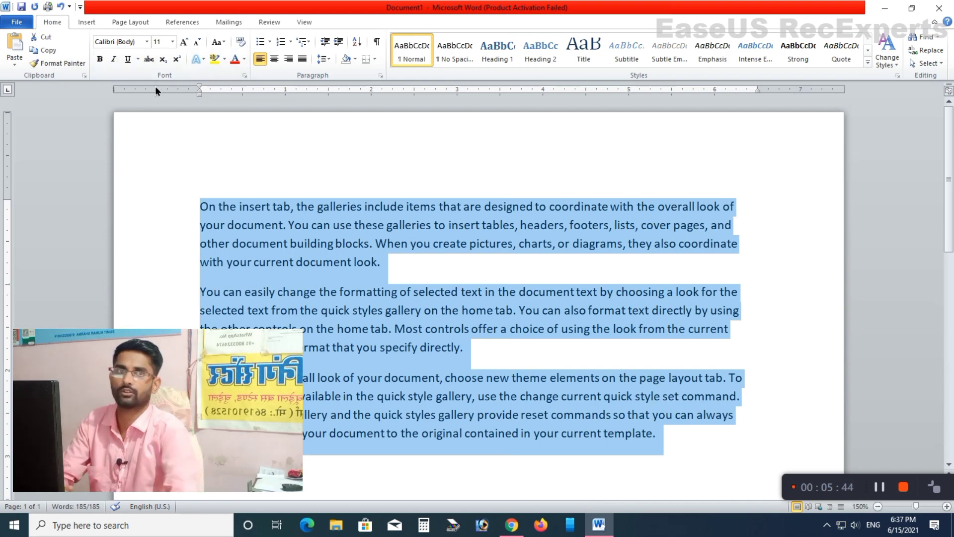
- Apply strikethrough to the selected paragraphs and remove it again, twice in a row
{"action": "left_click", "coordinate": [149, 60]}
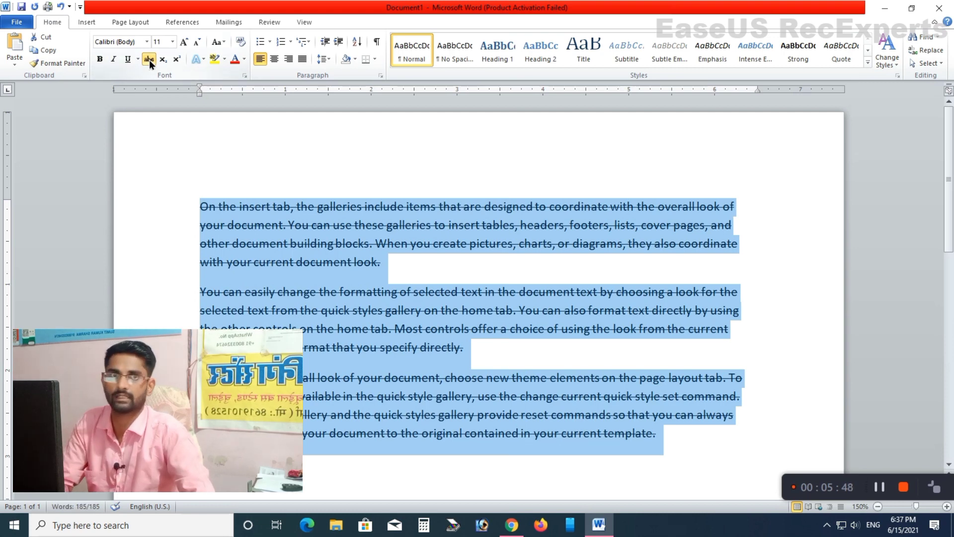
{"action": "left_click", "coordinate": [149, 59]}
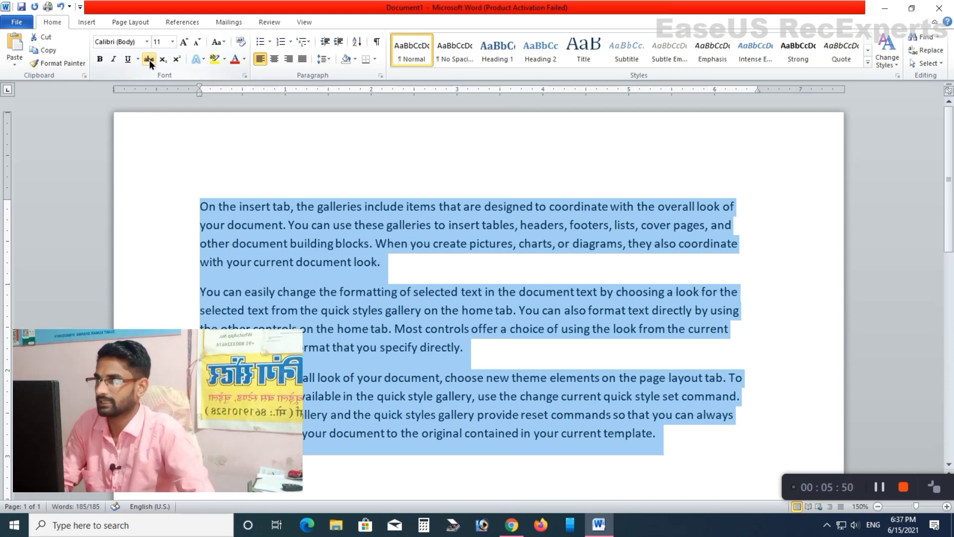
{"action": "left_click", "coordinate": [148, 59]}
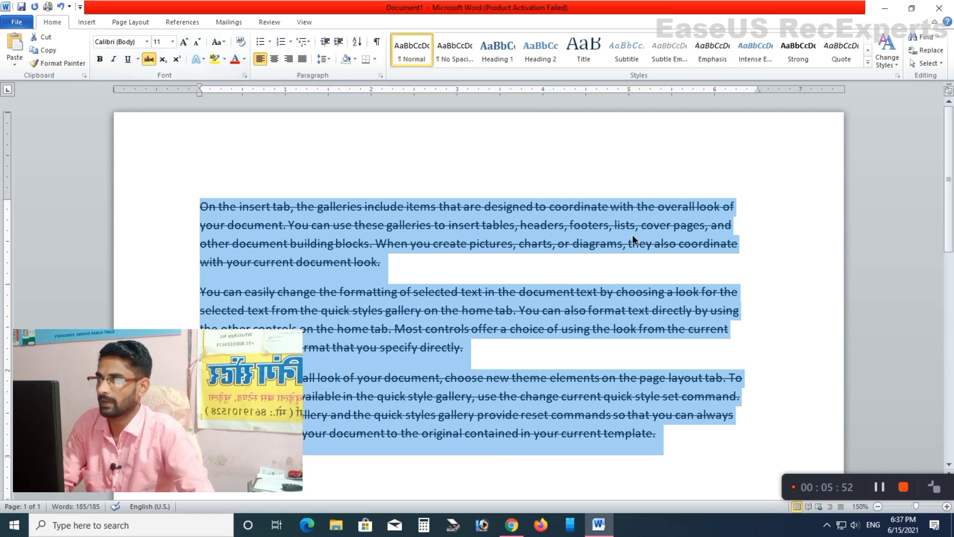
{"action": "left_click", "coordinate": [148, 60]}
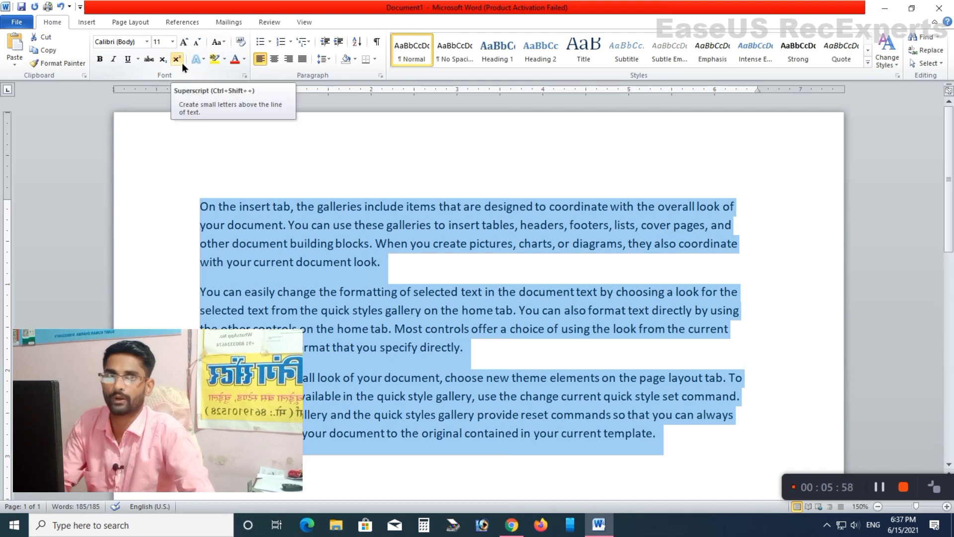
- Replace the selected paragraphs with two separate lines that each read X2
{"action": "key", "text": "Delete"}
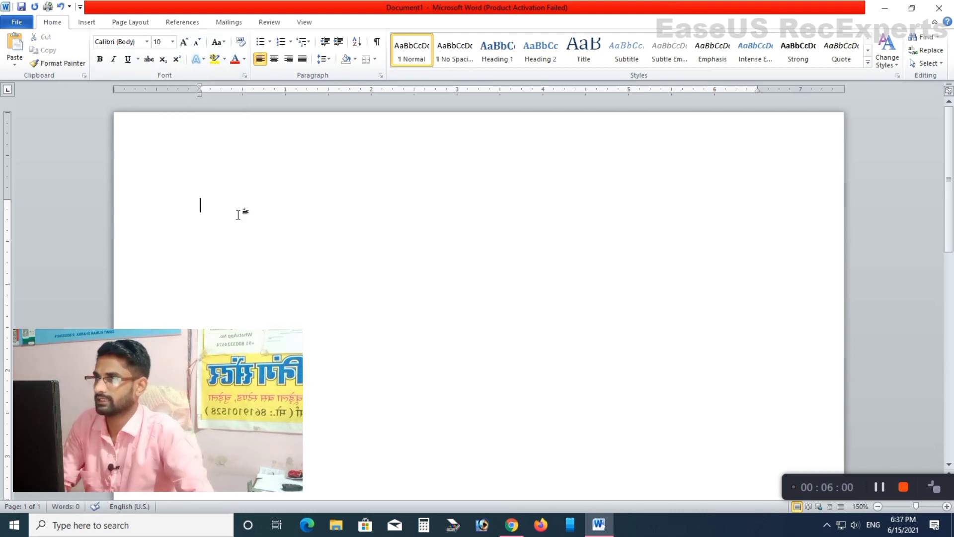
{"action": "type", "text": "x"}
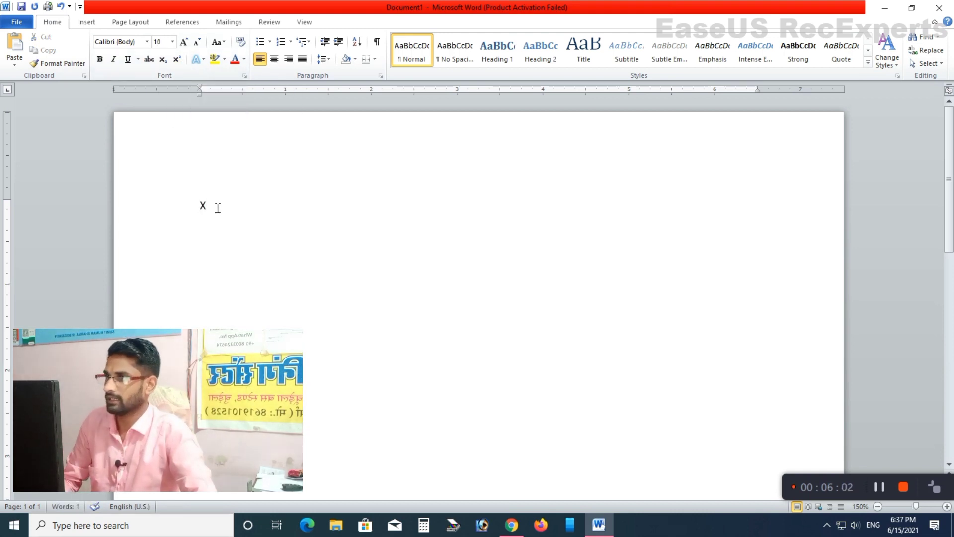
{"action": "key", "text": "Return"}
{"action": "type", "text": "x"}
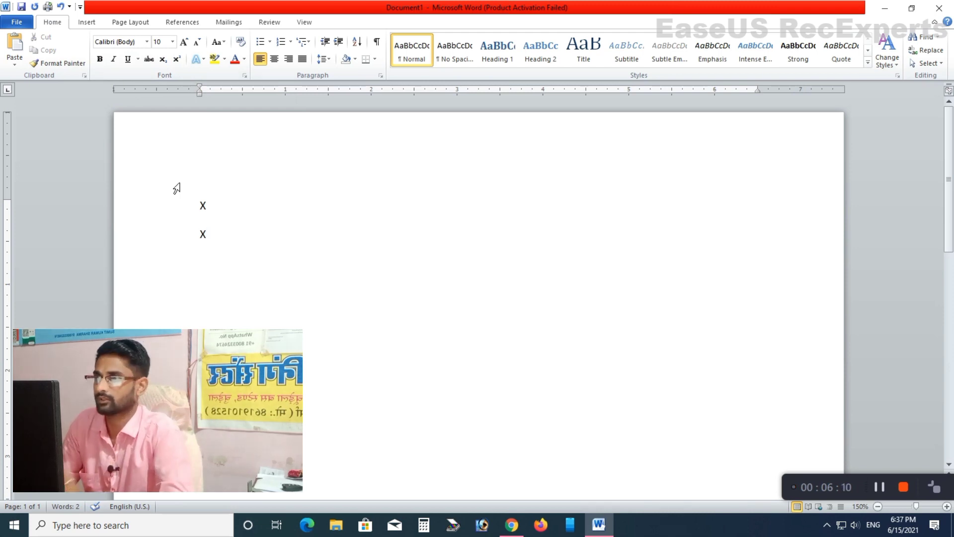
{"action": "left_click", "coordinate": [199, 200]}
{"action": "type", "text": "2"}
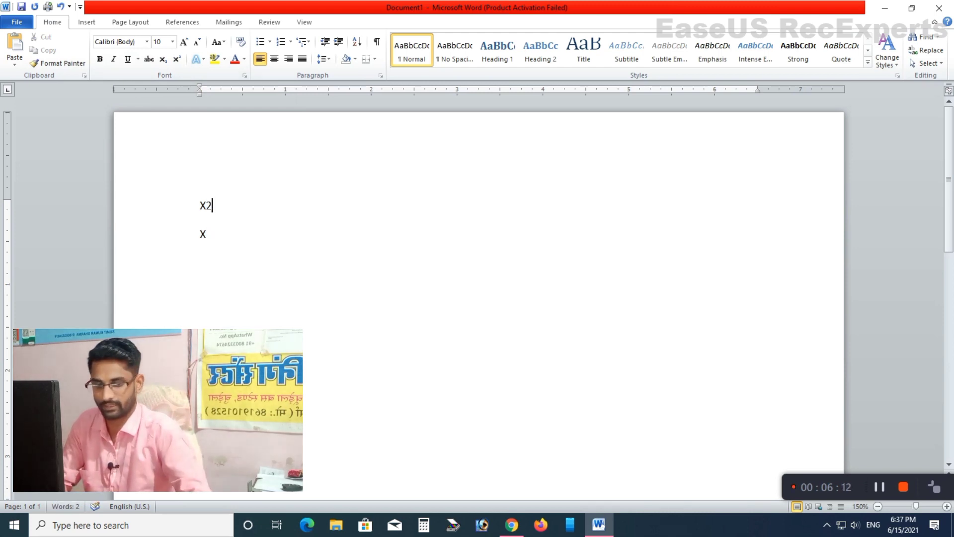
{"action": "key", "text": "Down"}
{"action": "type", "text": "2"}
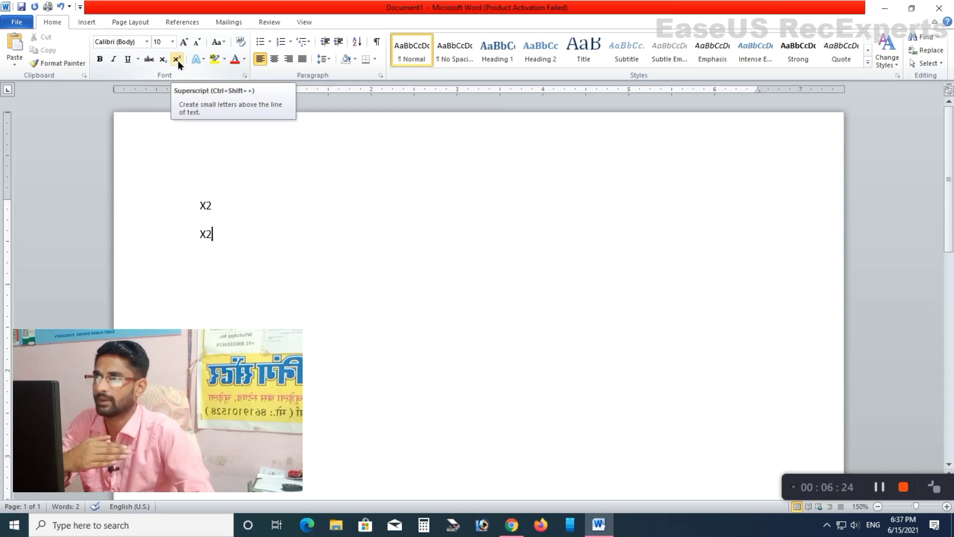
- Make the 2 in the first X2 line a subscript
{"action": "left_click", "coordinate": [250, 208]}
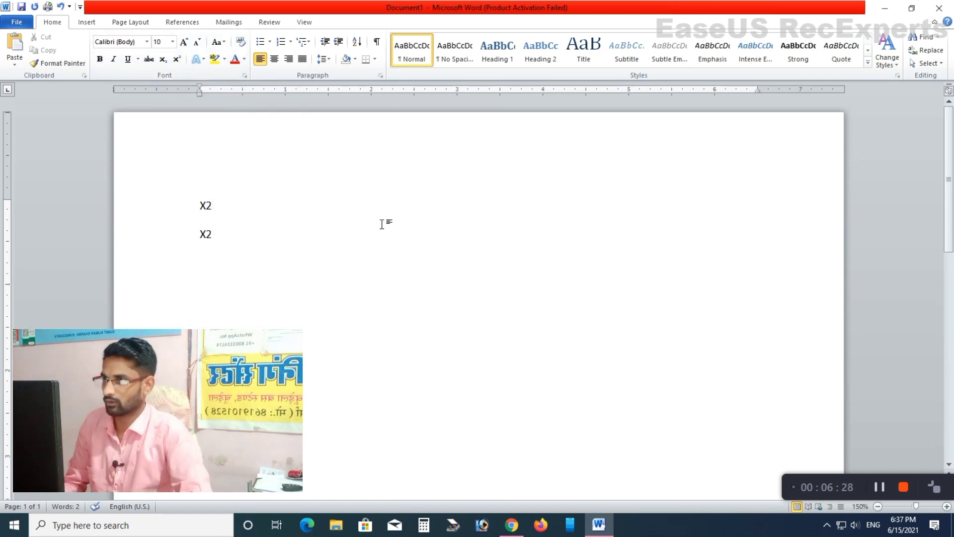
{"action": "key", "text": "shift+Left"}
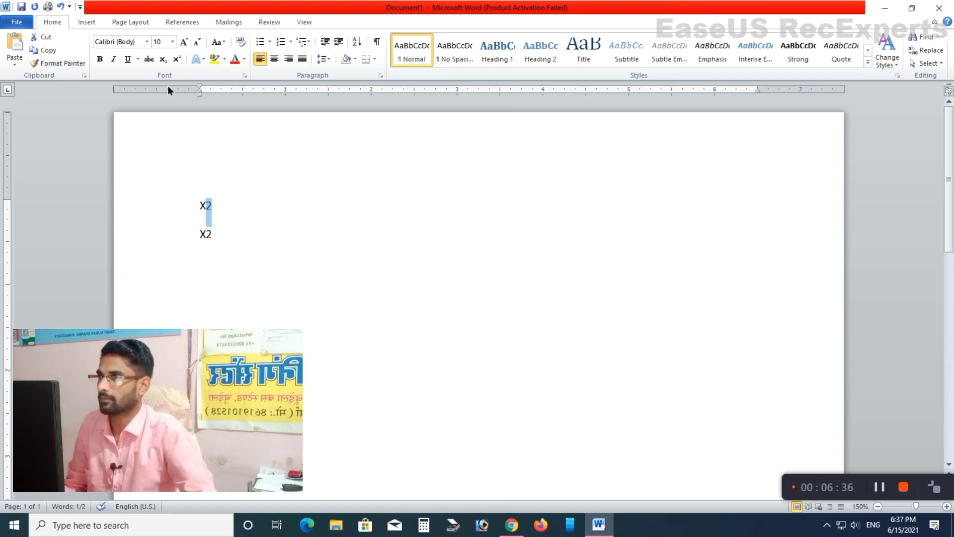
{"action": "left_click", "coordinate": [163, 59]}
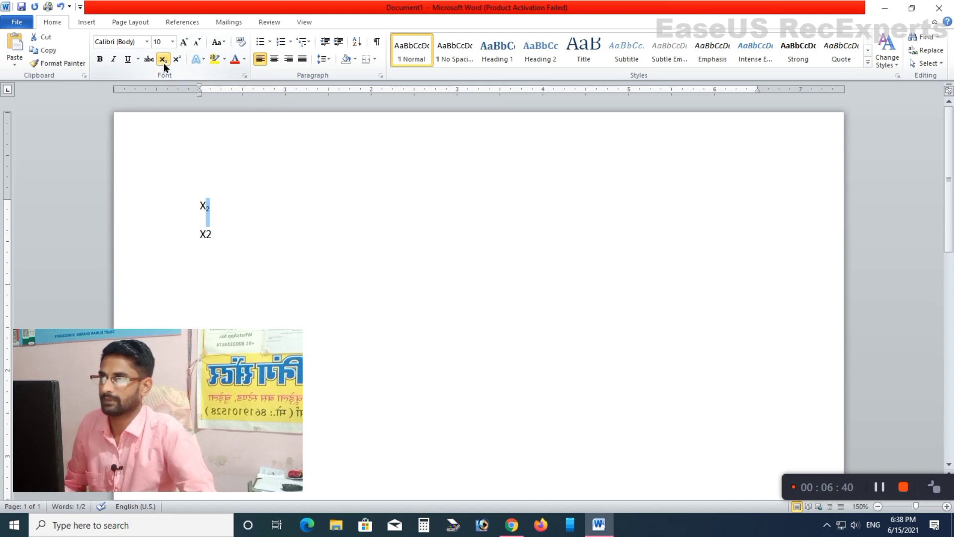
{"action": "left_click", "coordinate": [257, 209]}
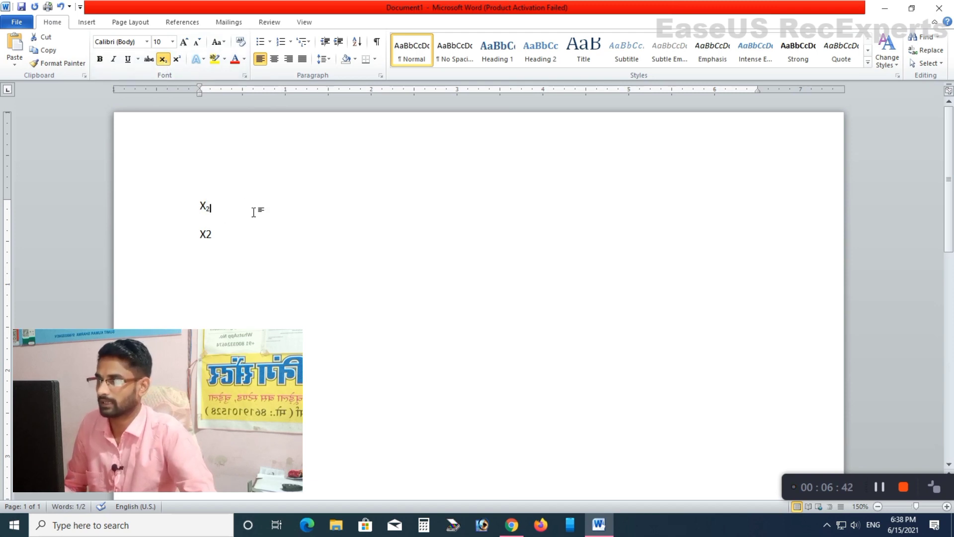
- Enlarge the first line's text to 72 pt, keeping its subscript
{"action": "double_click", "coordinate": [209, 216]}
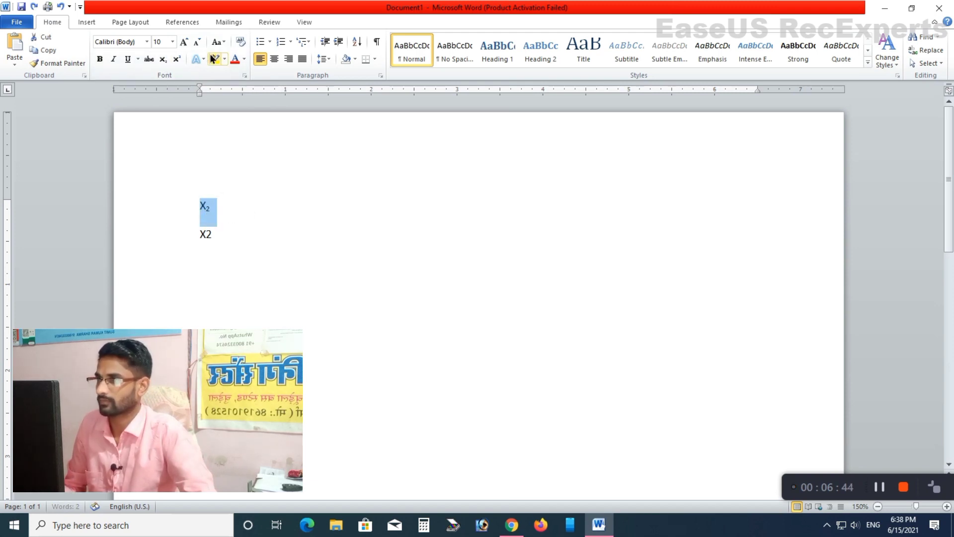
{"action": "triple_click", "coordinate": [185, 42]}
{"action": "double_click", "coordinate": [185, 42]}
{"action": "double_click", "coordinate": [184, 42]}
{"action": "double_click", "coordinate": [185, 42]}
{"action": "left_click", "coordinate": [184, 42]}
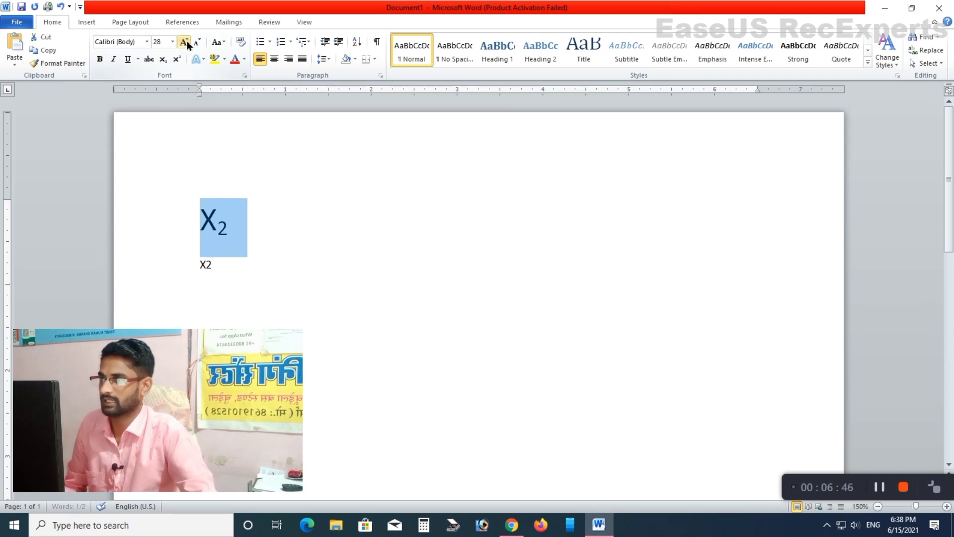
{"action": "left_click", "coordinate": [187, 41]}
- Enlarge the second X2 line's text to 48 pt
{"action": "left_click", "coordinate": [195, 312]}
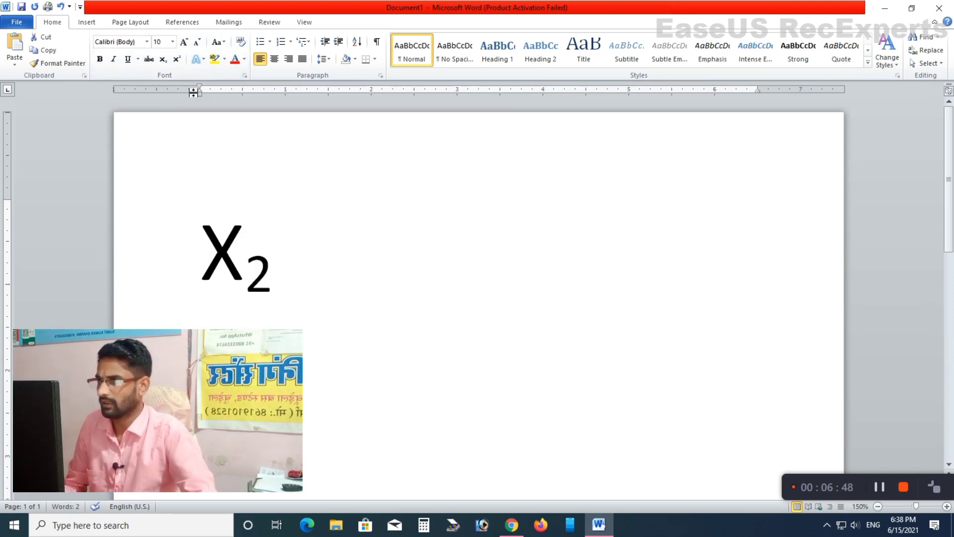
{"action": "left_click", "coordinate": [187, 43]}
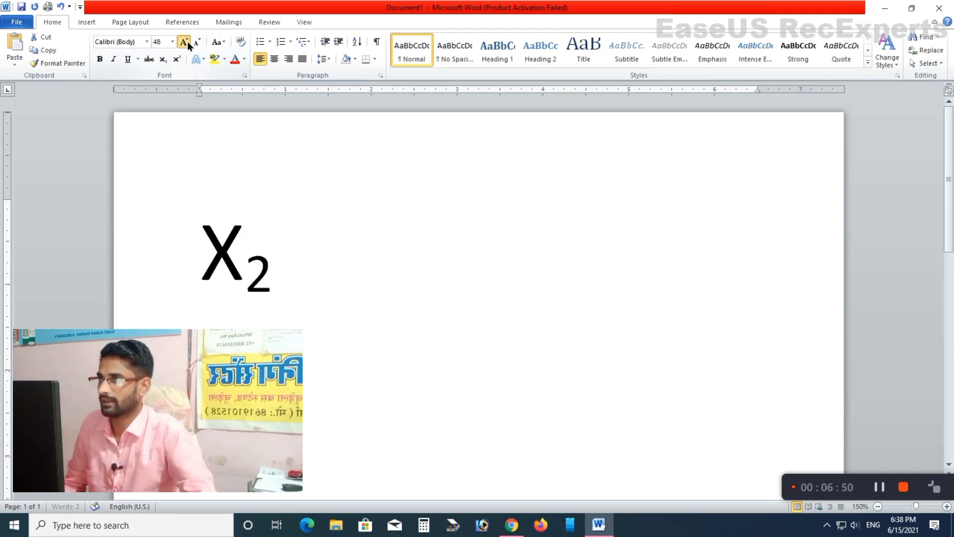
{"action": "left_click", "coordinate": [187, 41]}
{"action": "left_click", "coordinate": [195, 42]}
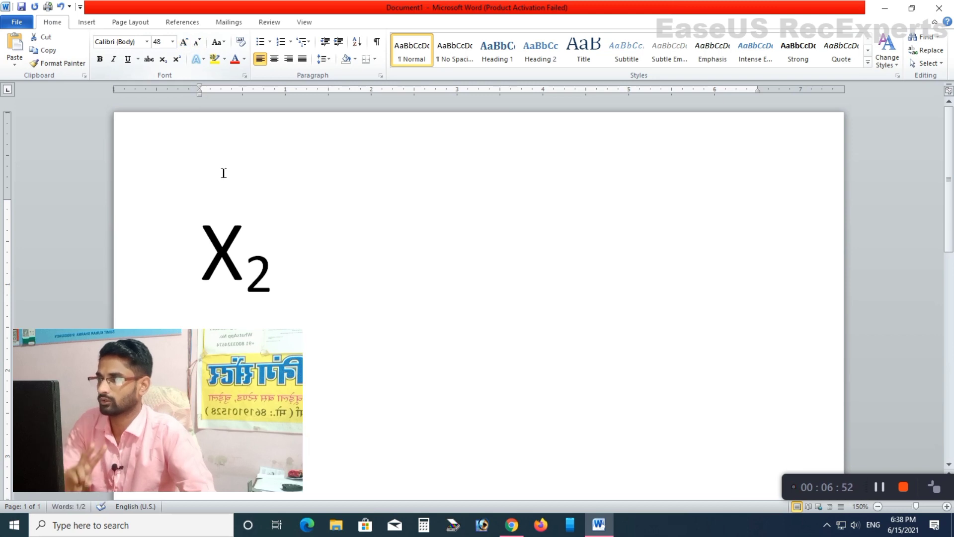
- Make the 2 in the second X2 line a superscript
{"action": "key", "text": "Right"}
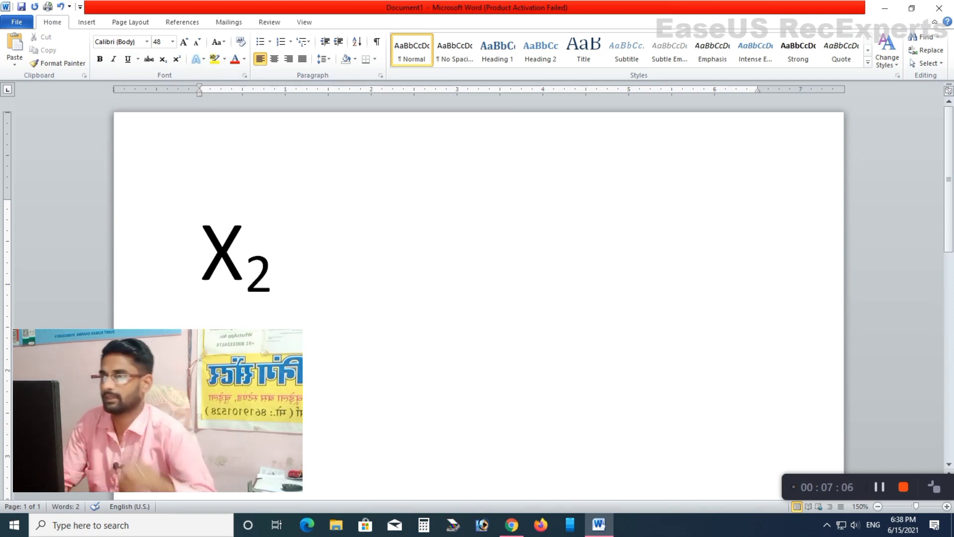
{"action": "key", "text": "shift+Left"}
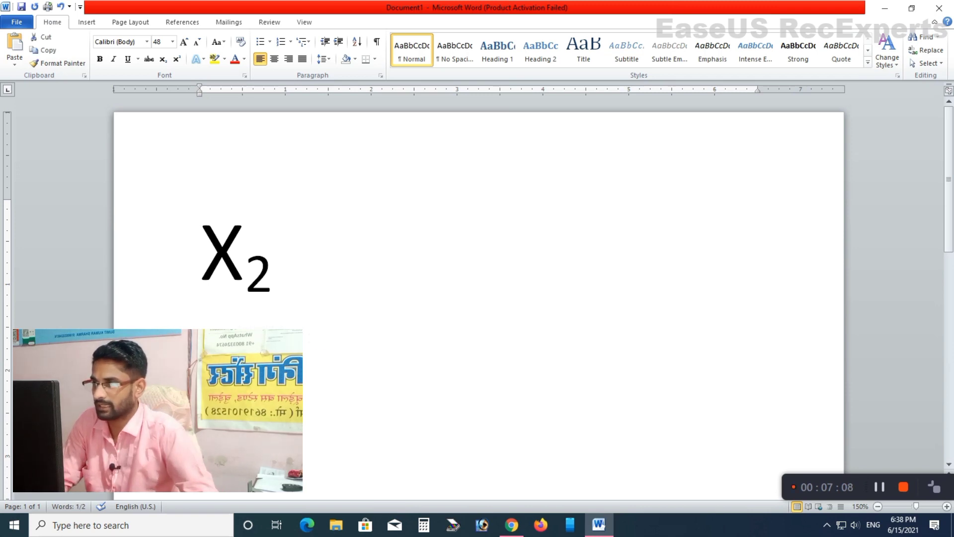
{"action": "left_click", "coordinate": [176, 60]}
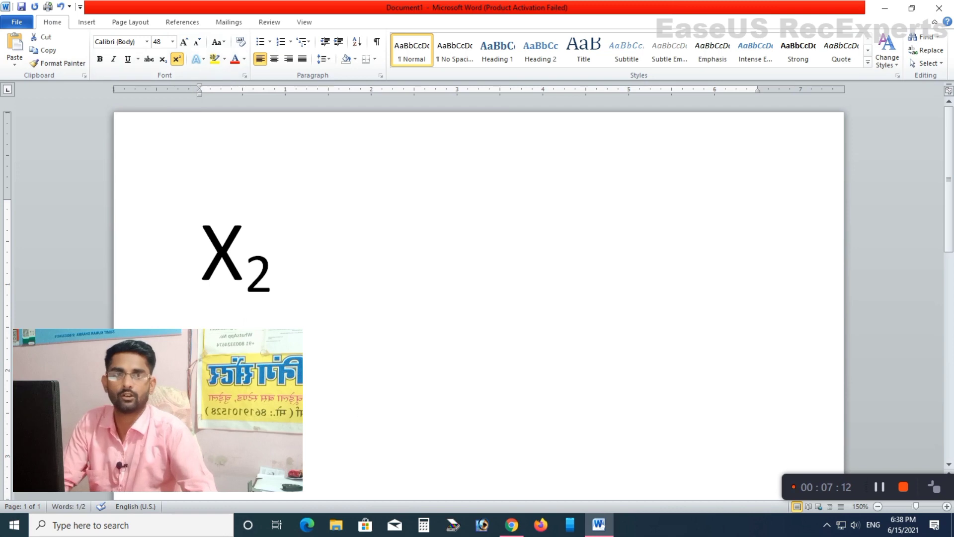
{"action": "left_click", "coordinate": [365, 420]}
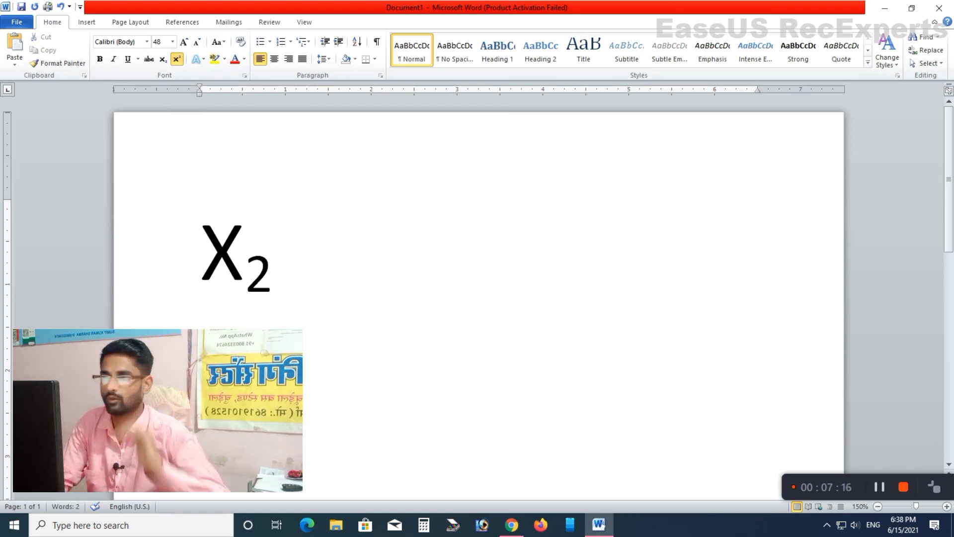
- Replace both lines with a person's first name in capitals and give it the purple text effect with reflection
{"action": "left_click_drag", "start_coordinate": [361, 414], "coordinate": [199, 313]}
{"action": "type", "text": "SUMIT"}
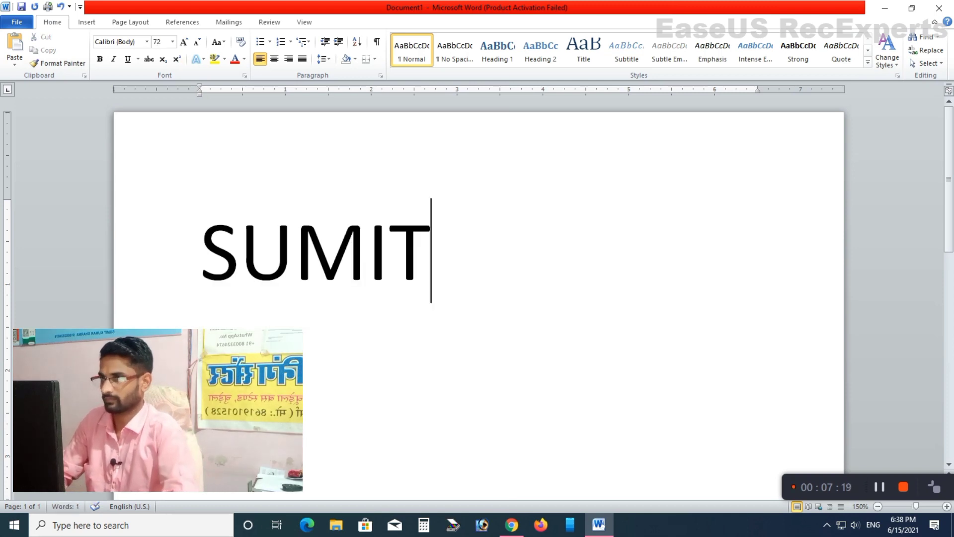
{"action": "key", "text": "ctrl+a"}
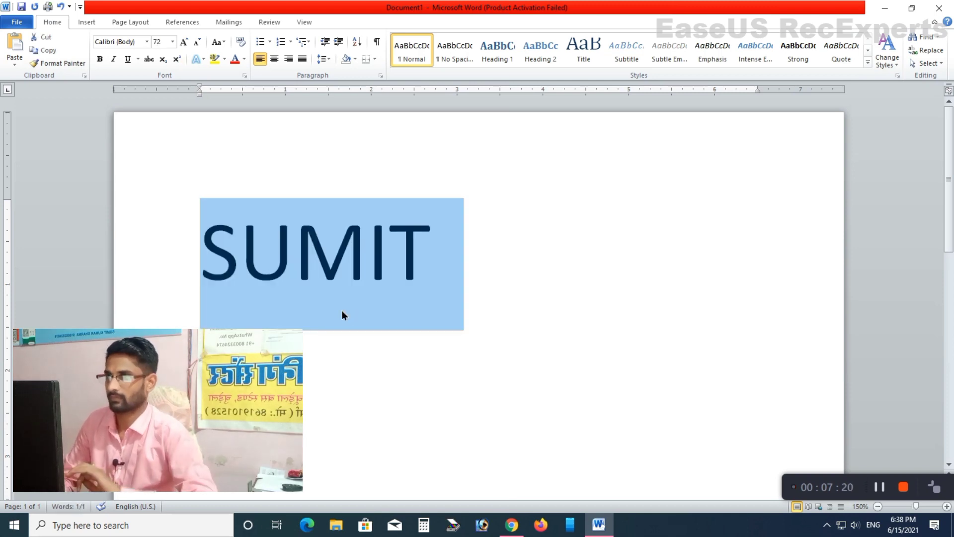
{"action": "left_click", "coordinate": [195, 62]}
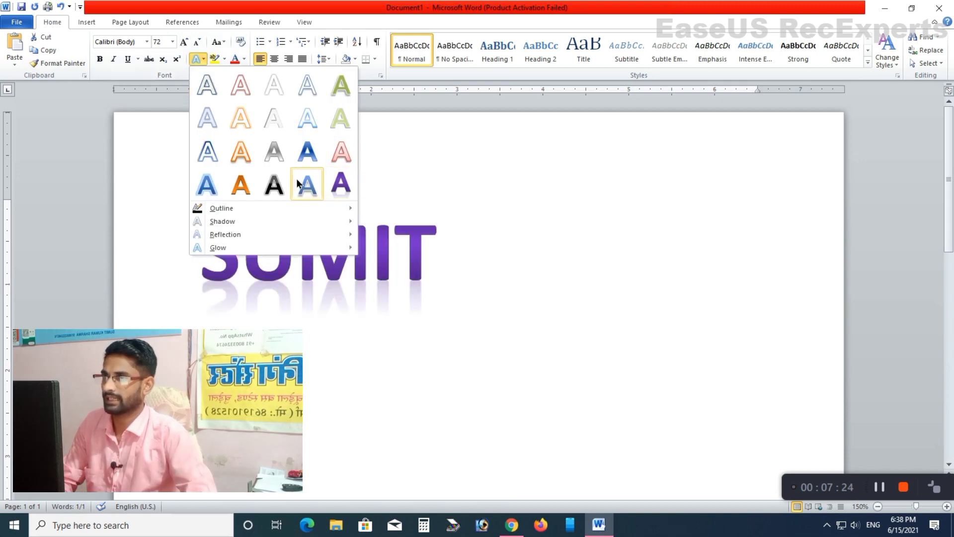
{"action": "left_click", "coordinate": [341, 180]}
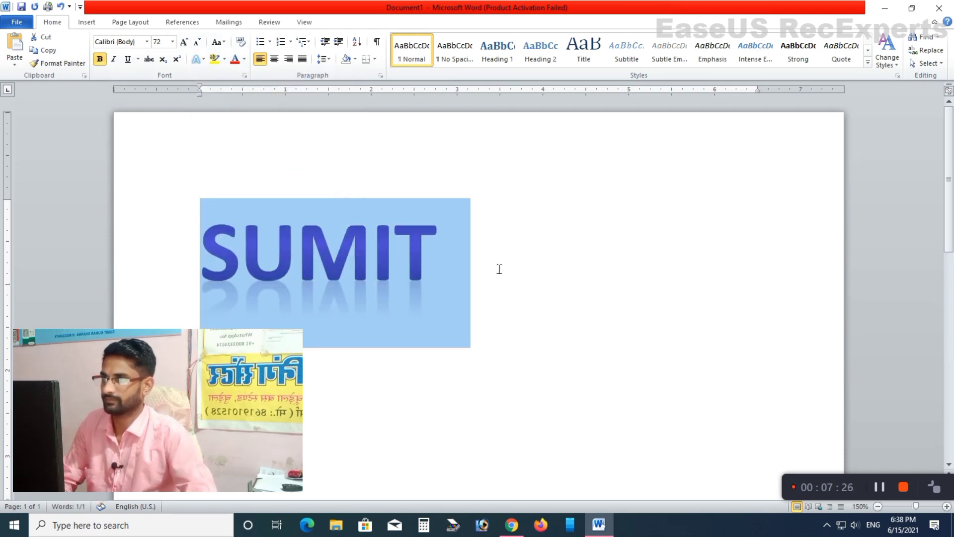
- Delete the styled name and generate sample paragraphs with =RAND()
{"action": "key", "text": "Delete"}
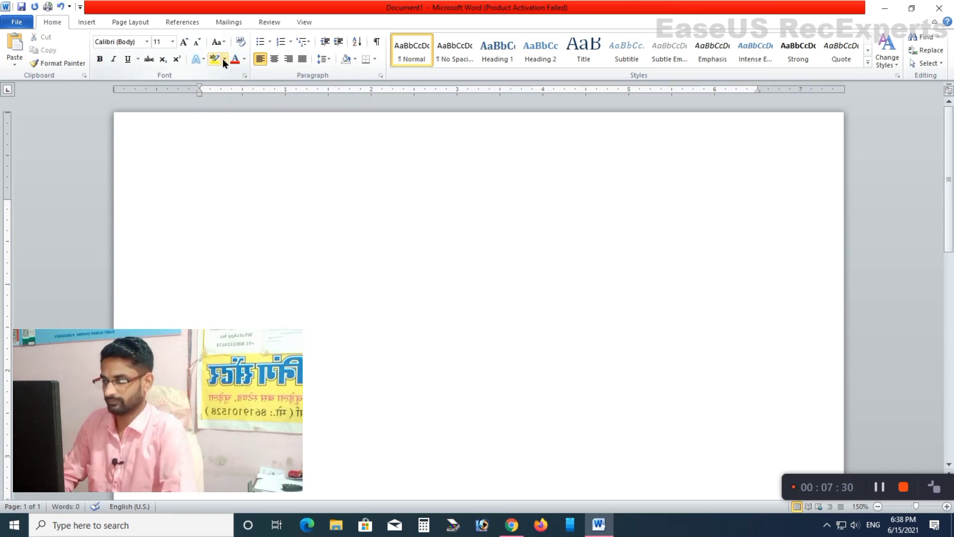
{"action": "type", "text": "=RAND"}
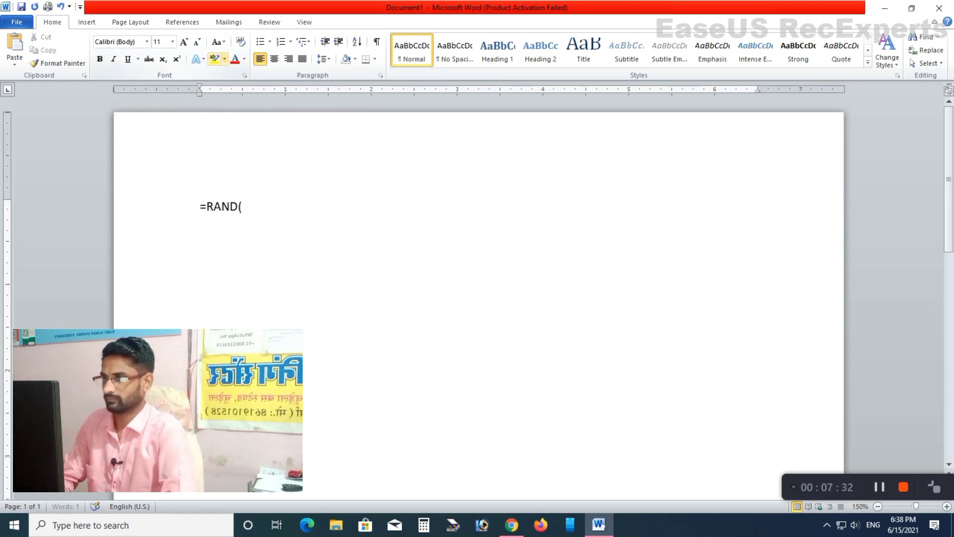
{"action": "type", "text": "()"}
{"action": "key", "text": "Return"}
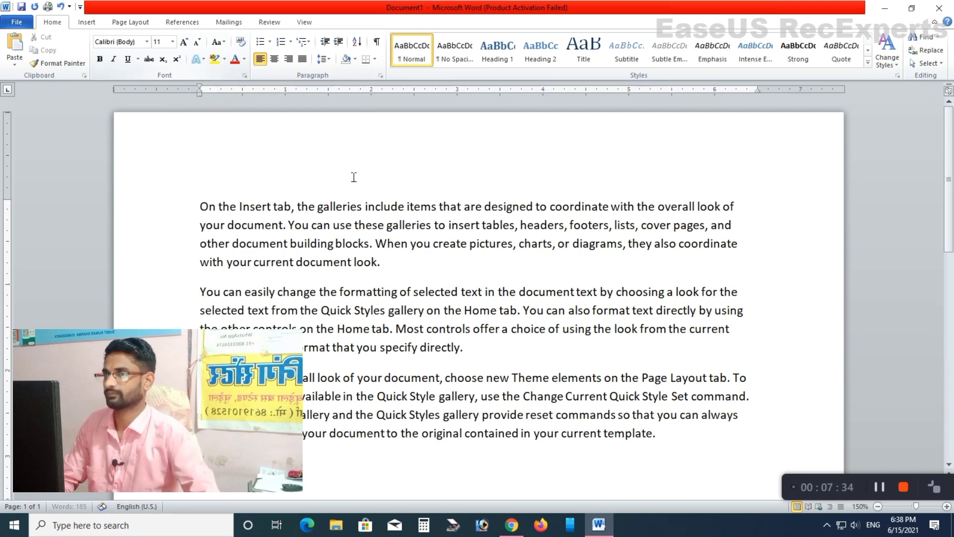
- Highlight the word "Insert" in the first paragraph in yellow and leave the other highlight colours unused
{"action": "double_click", "coordinate": [256, 206]}
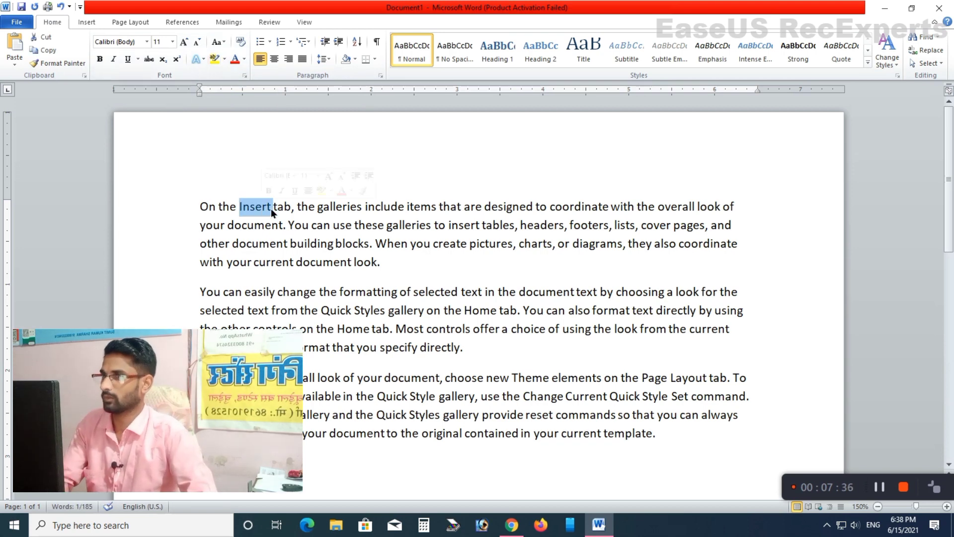
{"action": "left_click", "coordinate": [220, 60]}
{"action": "left_click", "coordinate": [225, 60]}
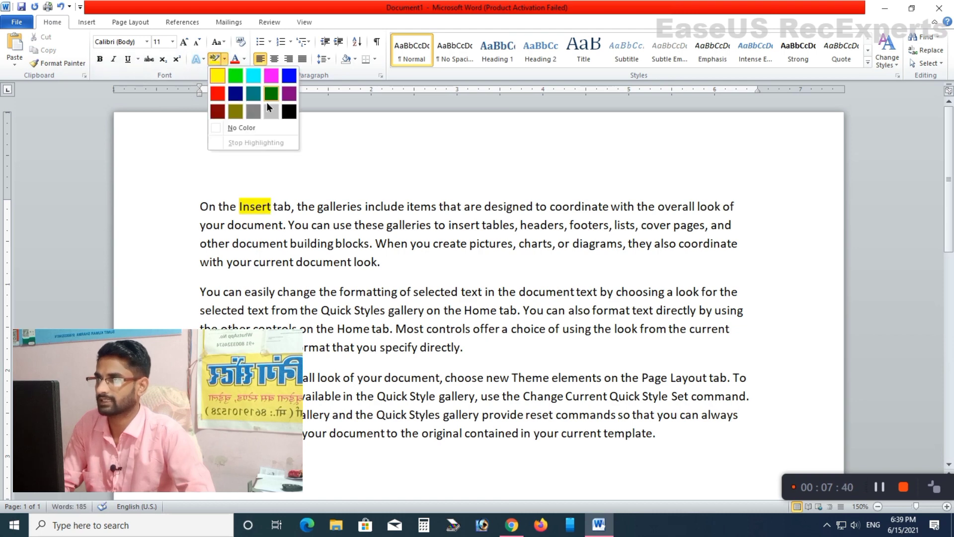
{"action": "left_click", "coordinate": [388, 260]}
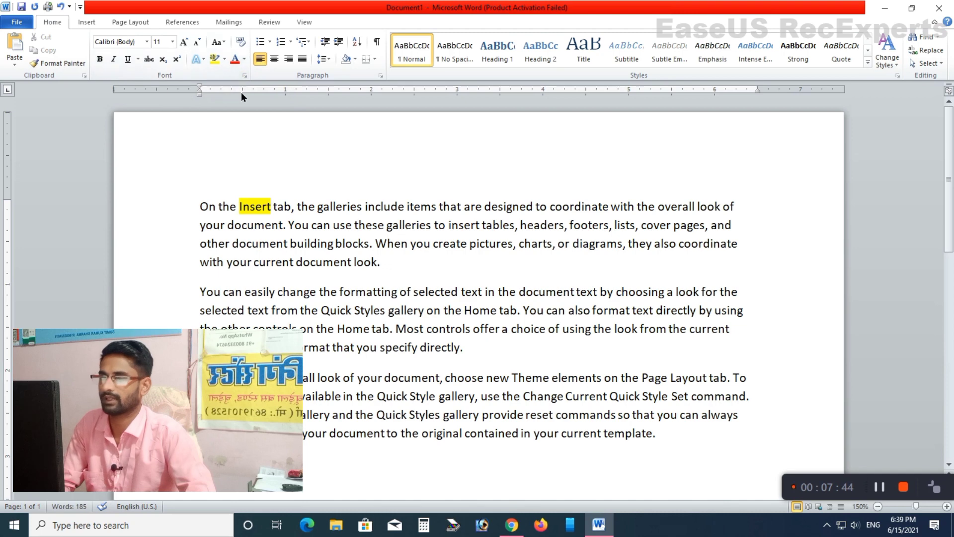
- Recolour the text of all three sample paragraphs with the custom purple RGB 175, 44, 216
{"action": "left_click_drag", "start_coordinate": [674, 448], "coordinate": [199, 204]}
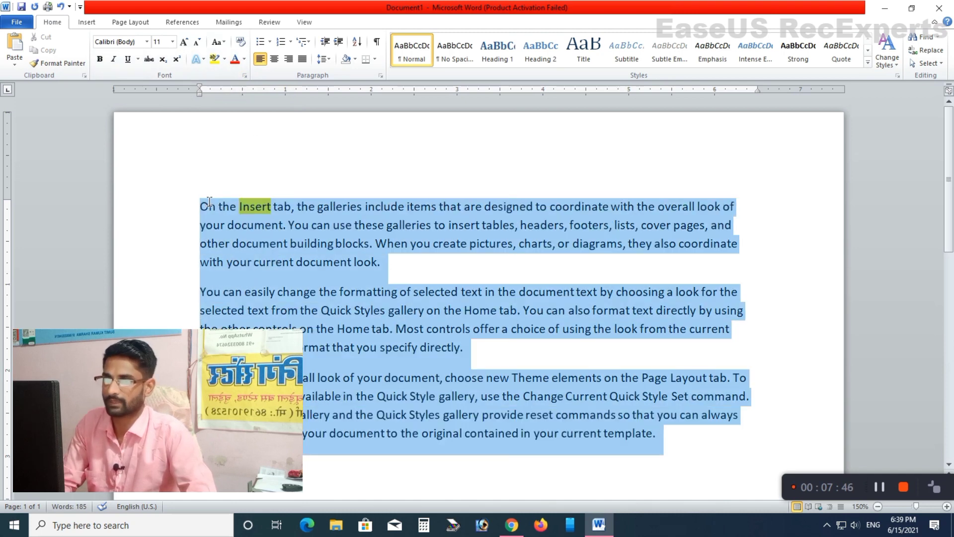
{"action": "left_click", "coordinate": [243, 59]}
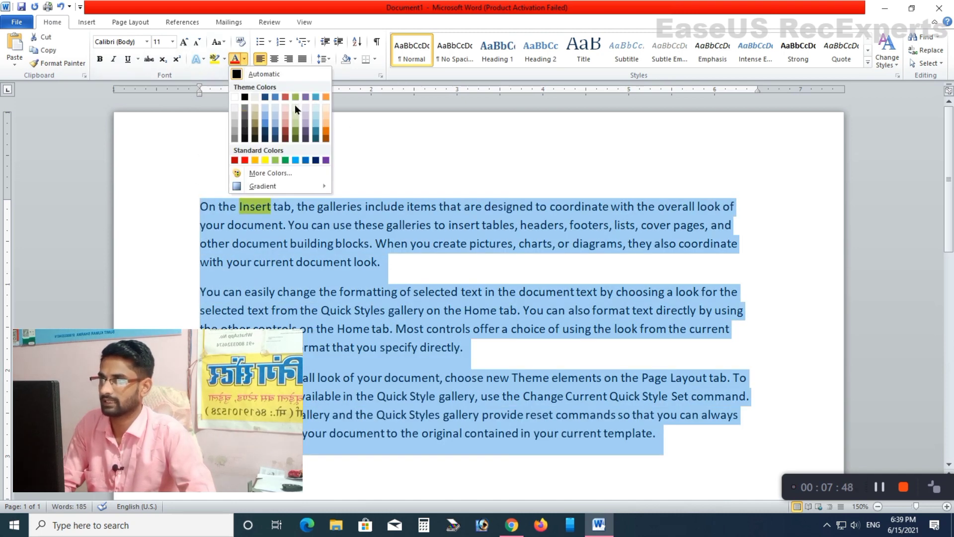
{"action": "left_click", "coordinate": [291, 172]}
{"action": "left_click", "coordinate": [615, 279]}
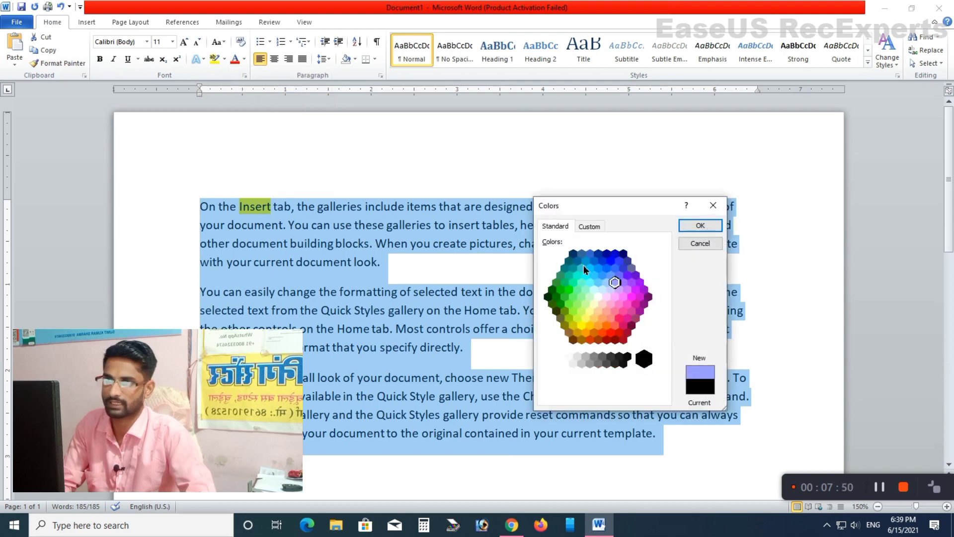
{"action": "left_click", "coordinate": [627, 303]}
{"action": "left_click", "coordinate": [590, 282]}
{"action": "left_click", "coordinate": [589, 226]}
{"action": "left_click", "coordinate": [623, 272]}
{"action": "left_click", "coordinate": [639, 257]}
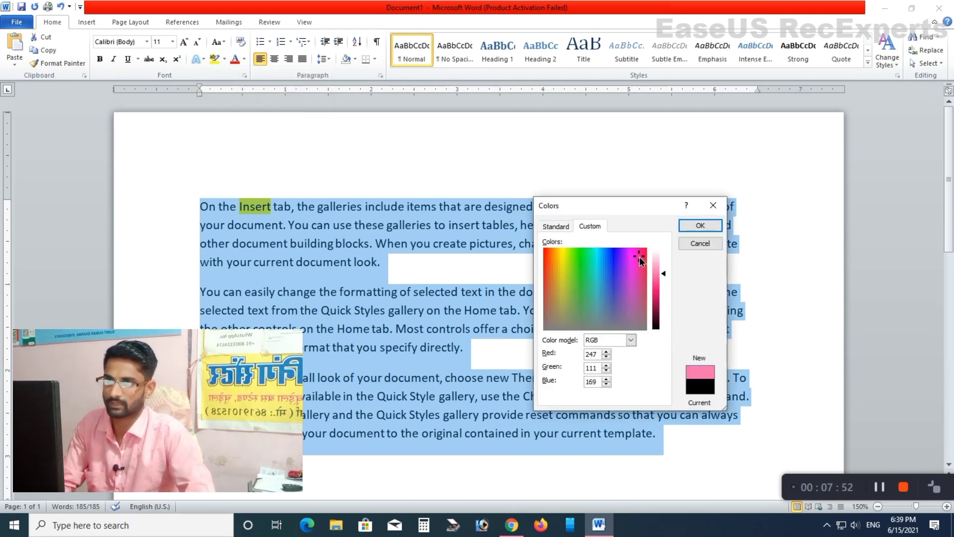
{"action": "left_click", "coordinate": [585, 275]}
{"action": "left_click", "coordinate": [641, 261]}
{"action": "left_click", "coordinate": [632, 290]}
{"action": "mouse_move", "coordinate": [659, 276]}
{"action": "left_mouse_down"}
{"action": "mouse_move", "coordinate": [658, 310]}
{"action": "mouse_move", "coordinate": [653, 271]}
{"action": "mouse_move", "coordinate": [654, 288]}
{"action": "left_mouse_up"}
{"action": "left_click", "coordinate": [624, 273]}
{"action": "left_click", "coordinate": [702, 228]}
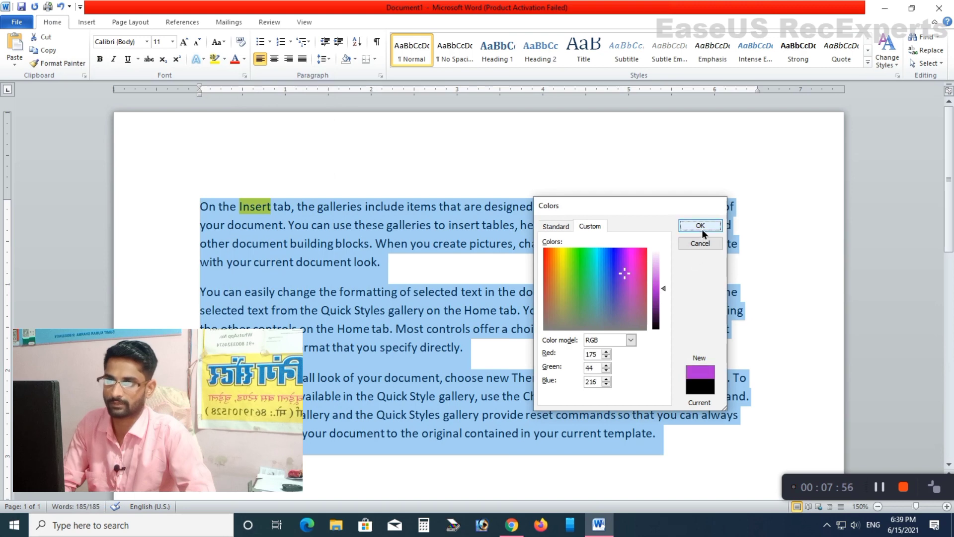
{"action": "left_click", "coordinate": [432, 327]}
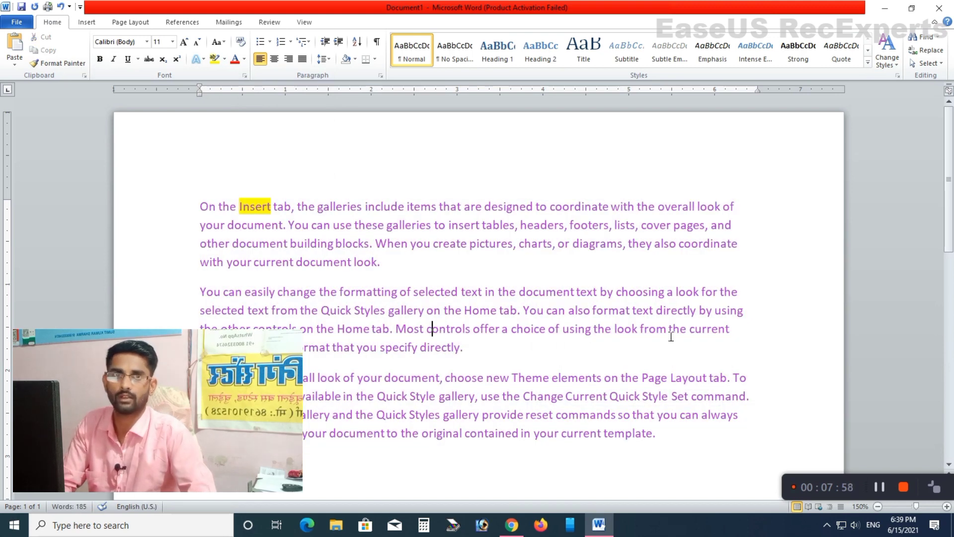
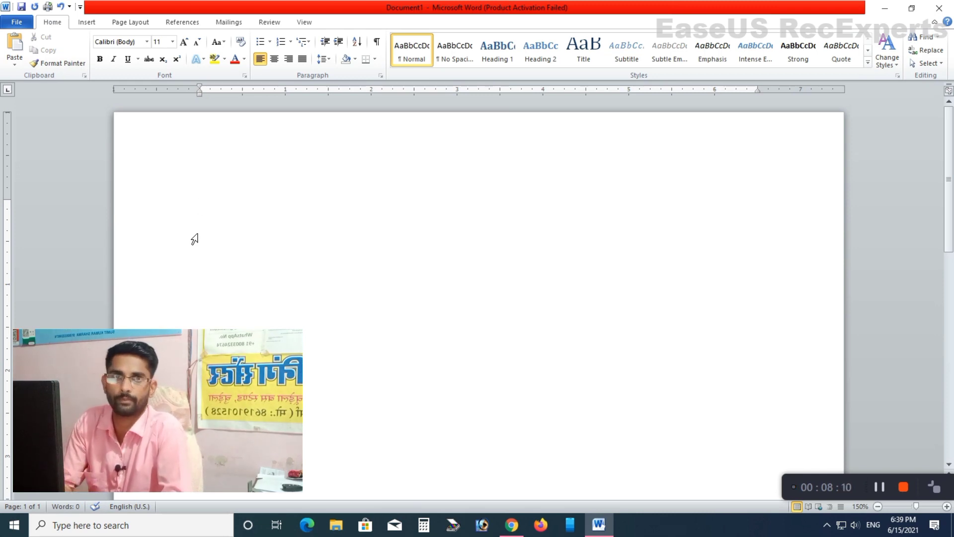
- Enter five first names in capitals in the blank document, each on its own line
{"action": "type", "text": "SUMI"}
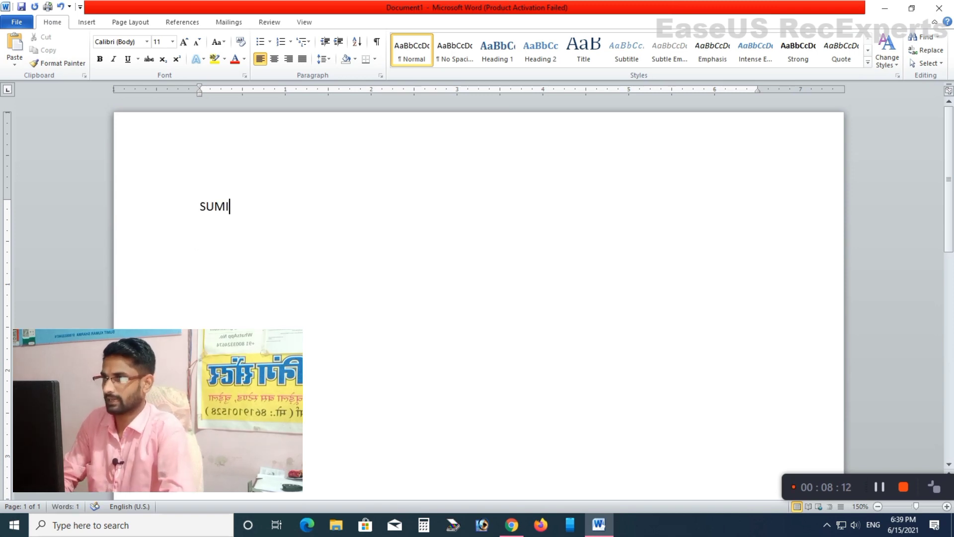
{"action": "type", "text": "T"}
{"action": "key", "text": "Return"}
{"action": "type", "text": "DINE"}
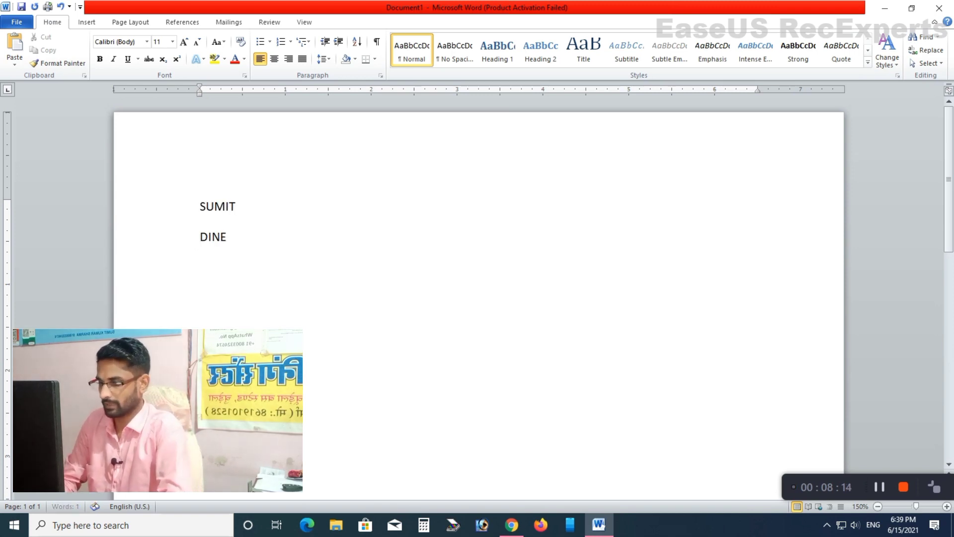
{"action": "type", "text": "SH AJAY"}
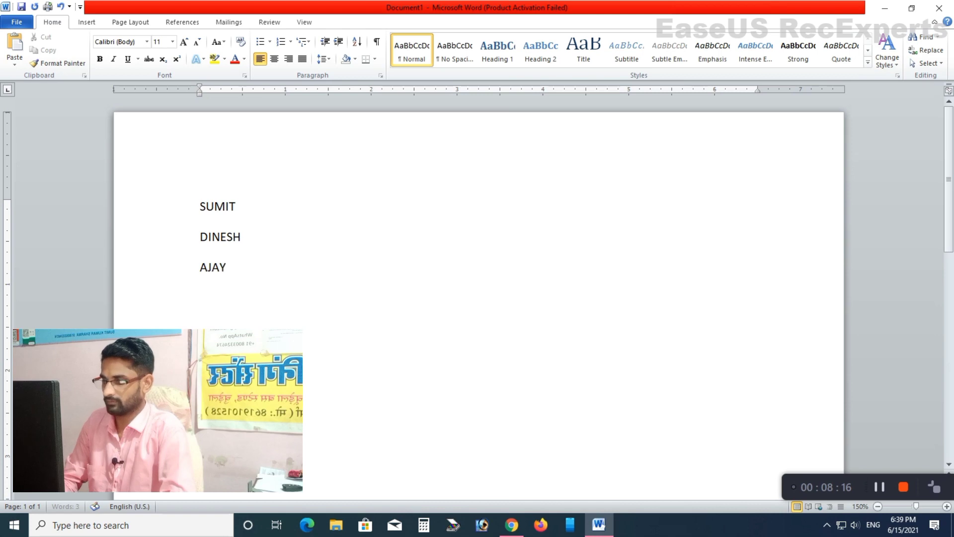
{"action": "key", "text": "Return"}
{"action": "type", "text": "SUNIL "}
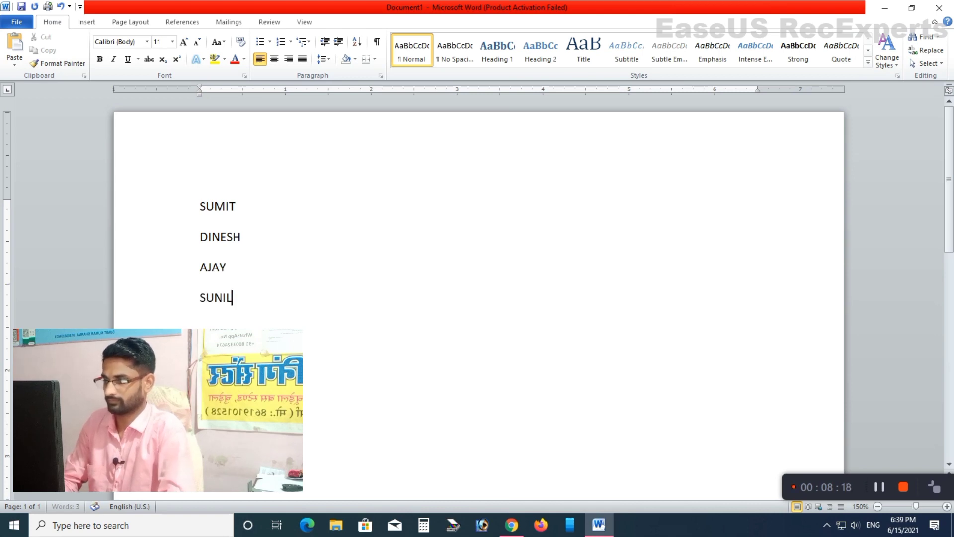
{"action": "type", "text": "ASHOK"}
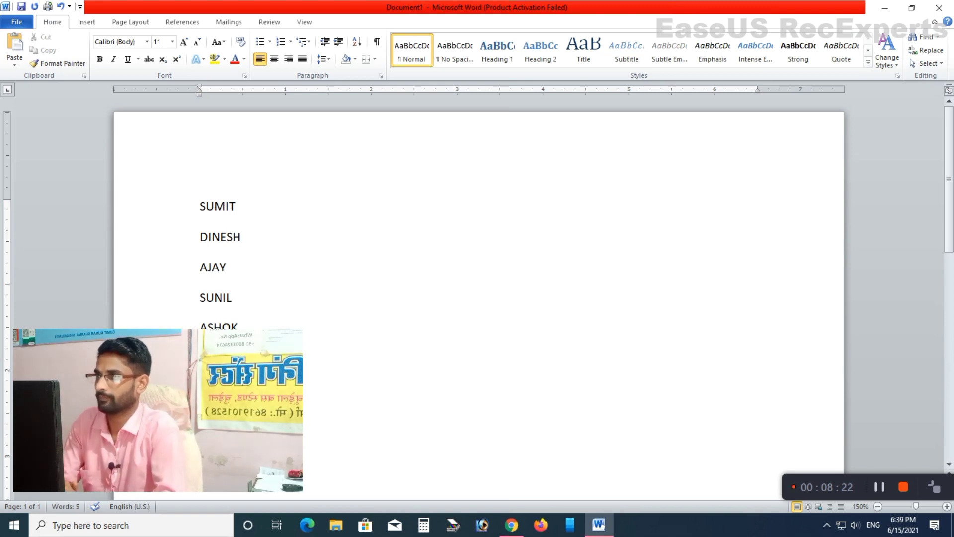
- Enlarge the first name in the list to a font size of 24
{"action": "left_click", "coordinate": [240, 222]}
{"action": "left_click", "coordinate": [234, 218]}
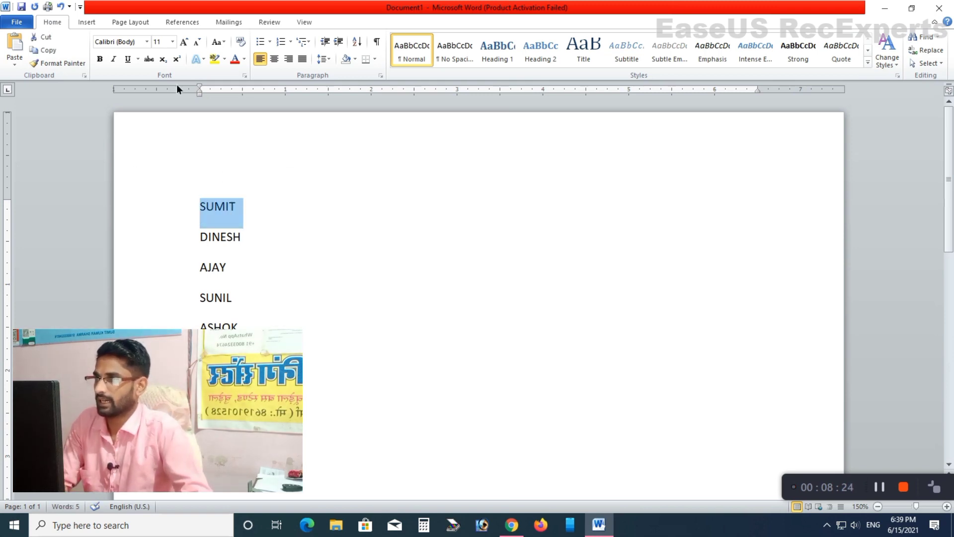
{"action": "left_click", "coordinate": [185, 41]}
{"action": "left_click", "coordinate": [185, 40]}
{"action": "left_click", "coordinate": [185, 41]}
{"action": "left_click", "coordinate": [185, 40]}
{"action": "left_click", "coordinate": [185, 42]}
{"action": "left_click", "coordinate": [185, 42]}
{"action": "left_click", "coordinate": [185, 42]}
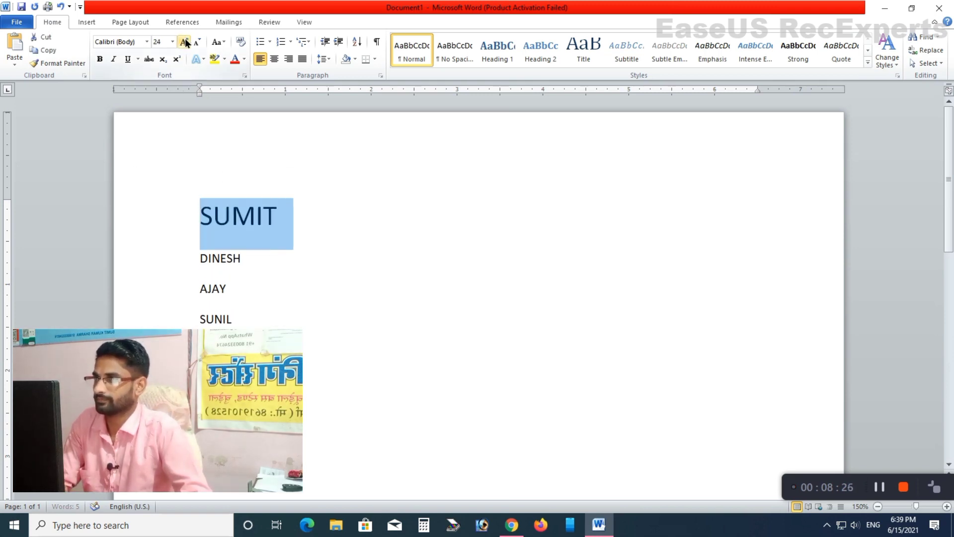
- Make the first name red, italic and bold, and apply the solid orange text effect to it
{"action": "left_click", "coordinate": [235, 58]}
{"action": "left_click", "coordinate": [113, 58]}
{"action": "left_click", "coordinate": [99, 58]}
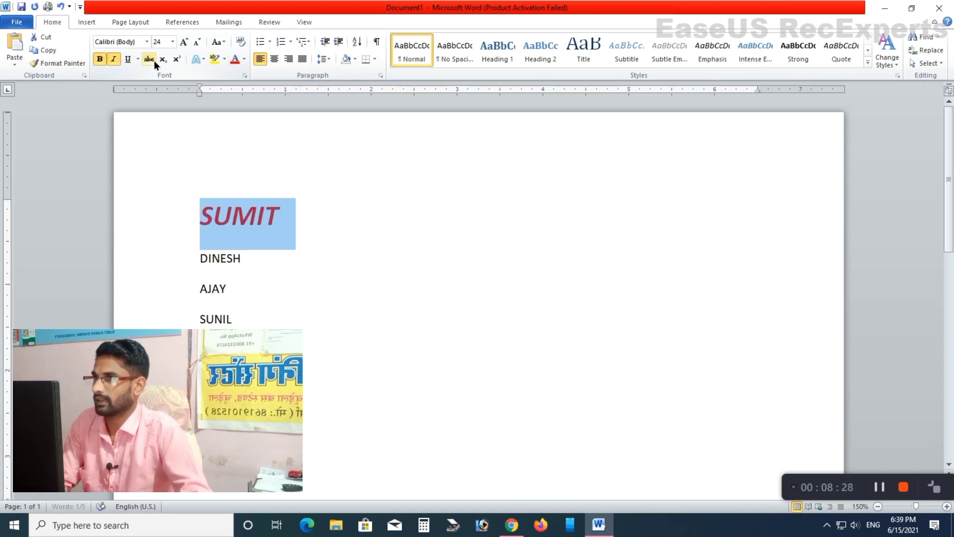
{"action": "left_click", "coordinate": [204, 59]}
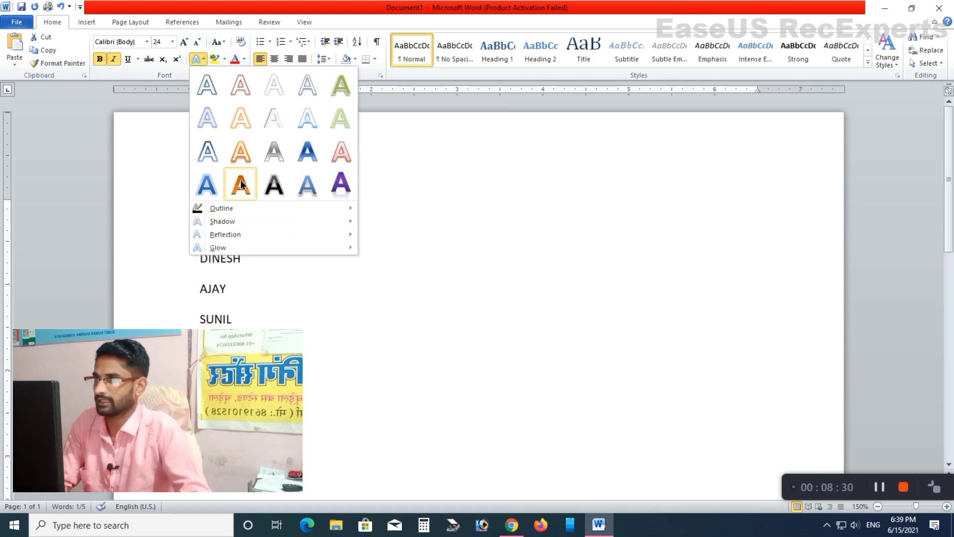
{"action": "left_click", "coordinate": [241, 184]}
{"action": "left_click", "coordinate": [341, 294]}
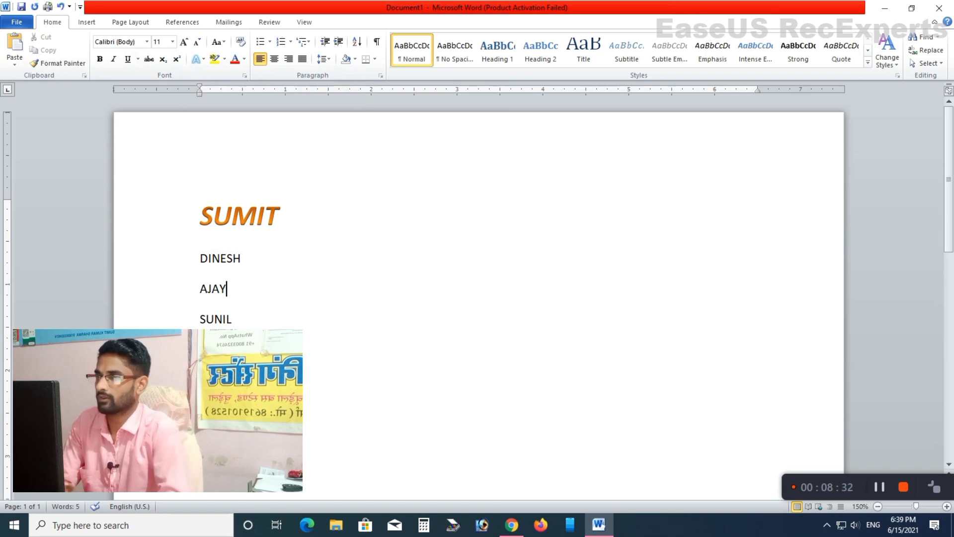
{"action": "left_click_drag", "start_coordinate": [293, 221], "coordinate": [198, 222]}
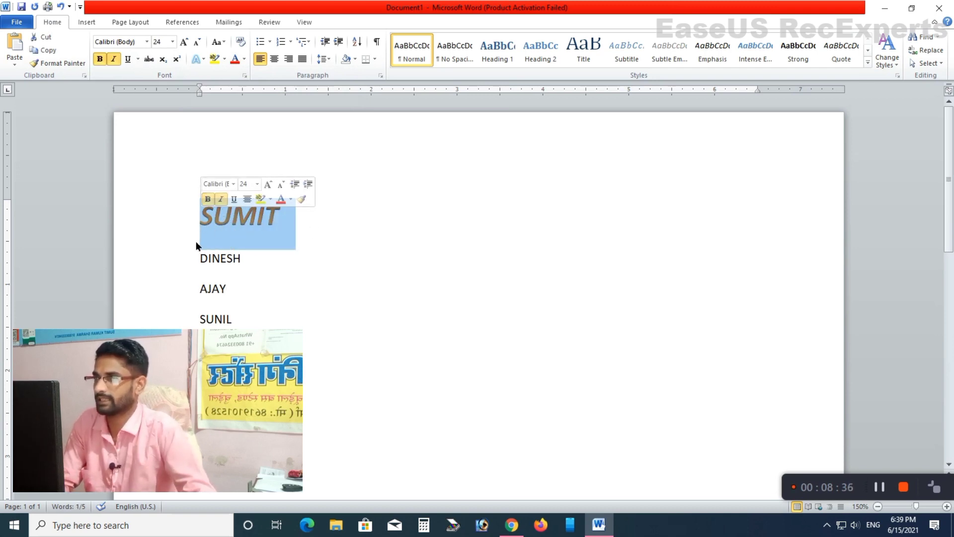
{"action": "triple_click", "coordinate": [225, 297]}
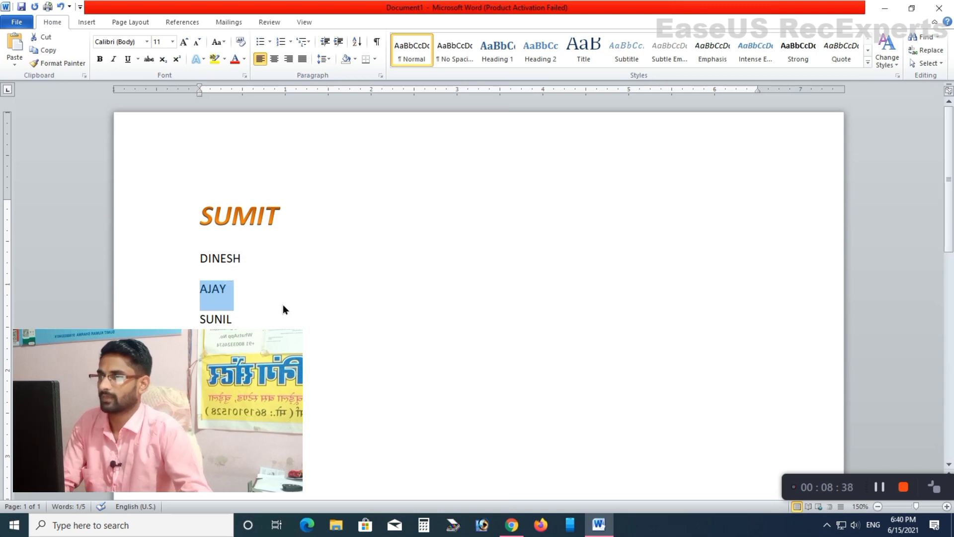
{"action": "left_click", "coordinate": [237, 229]}
- Copy the first name's formatting onto the third name in the list with Format Painter
{"action": "left_click_drag", "start_coordinate": [295, 218], "coordinate": [208, 216]}
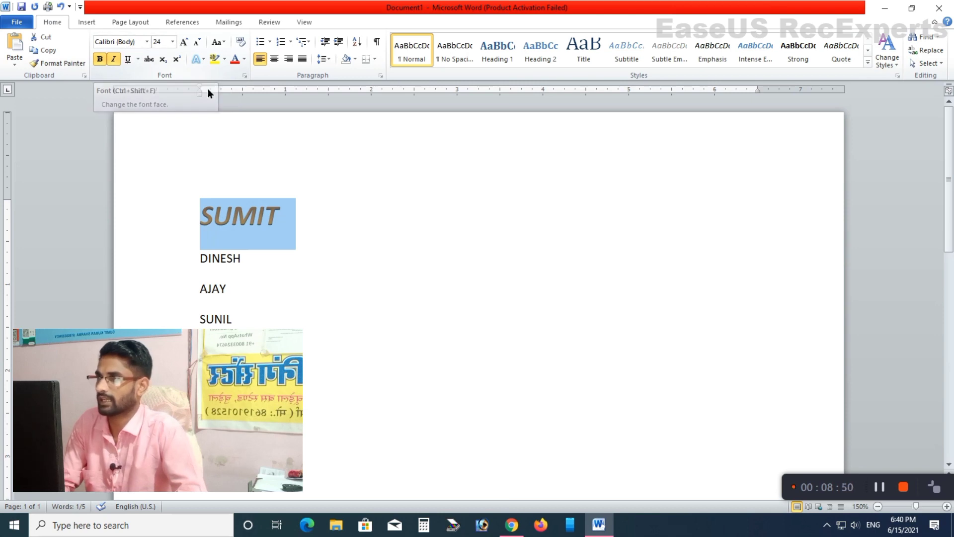
{"action": "left_click", "coordinate": [196, 64]}
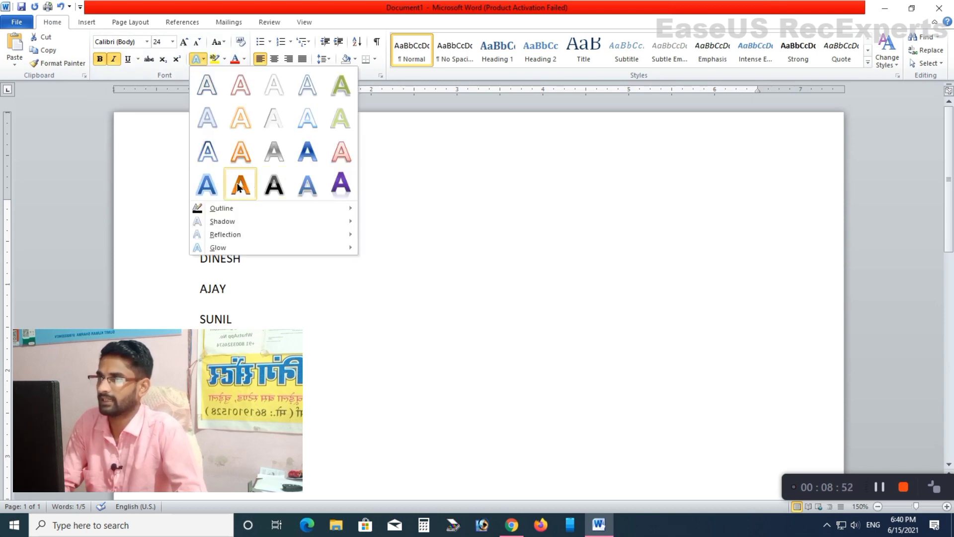
{"action": "left_click", "coordinate": [504, 332]}
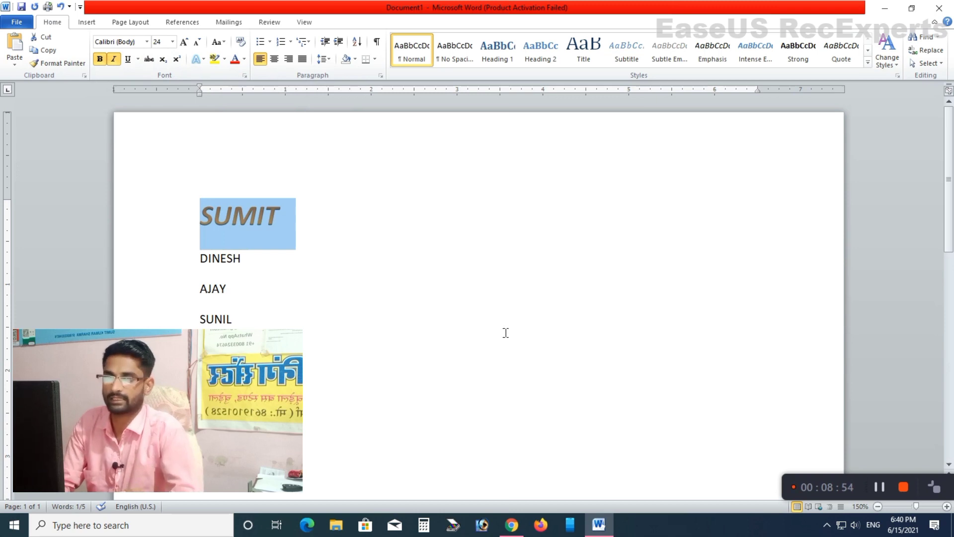
{"action": "left_click", "coordinate": [65, 64]}
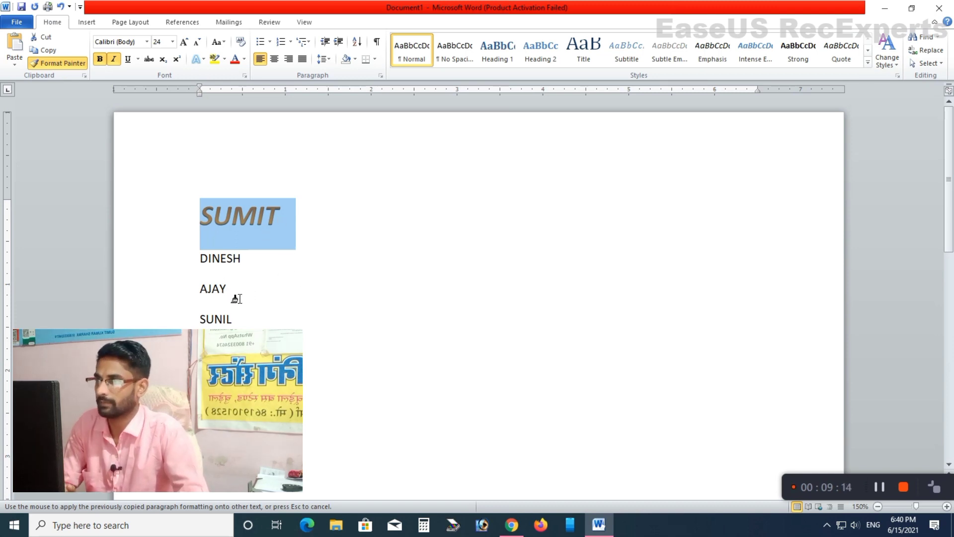
{"action": "left_click_drag", "start_coordinate": [251, 294], "coordinate": [214, 295]}
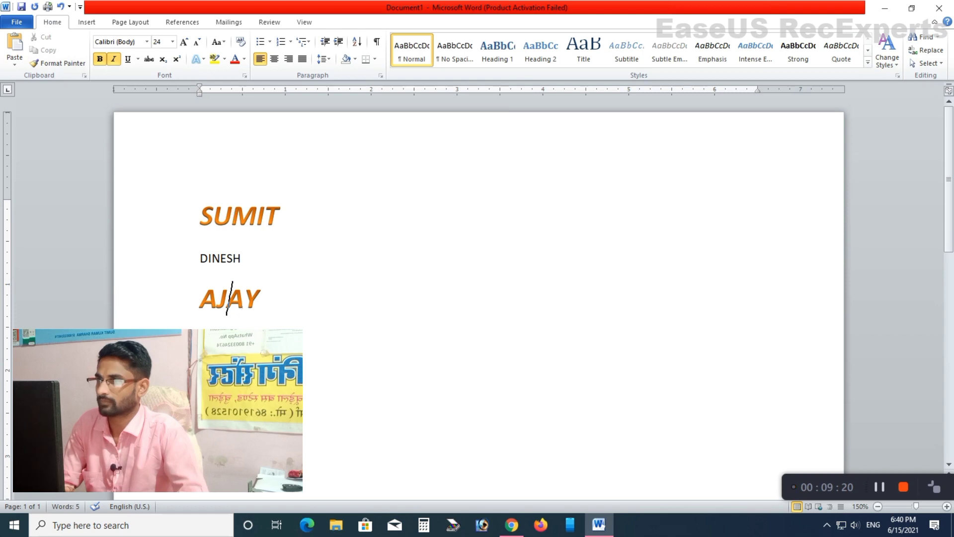
- Copy the first name's formatting onto the fourth and second names with Format Painter
{"action": "left_click", "coordinate": [233, 215]}
{"action": "left_click", "coordinate": [64, 61]}
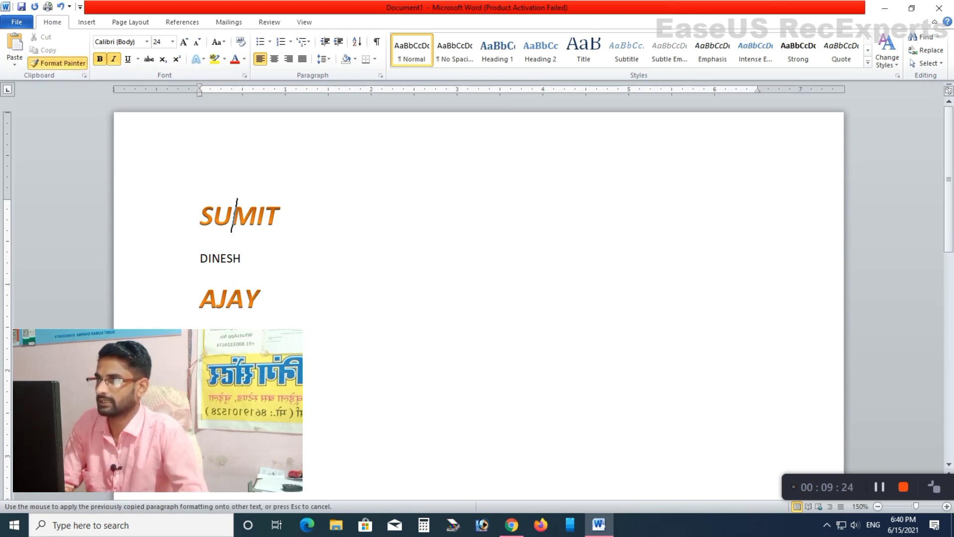
{"action": "left_click", "coordinate": [218, 341]}
{"action": "left_click", "coordinate": [234, 214]}
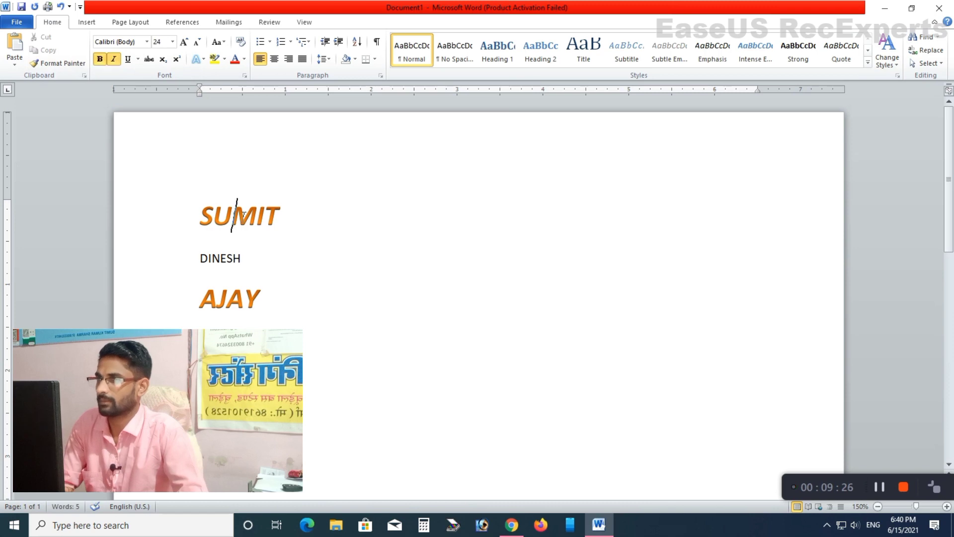
{"action": "left_click", "coordinate": [68, 65]}
{"action": "left_click", "coordinate": [224, 265]}
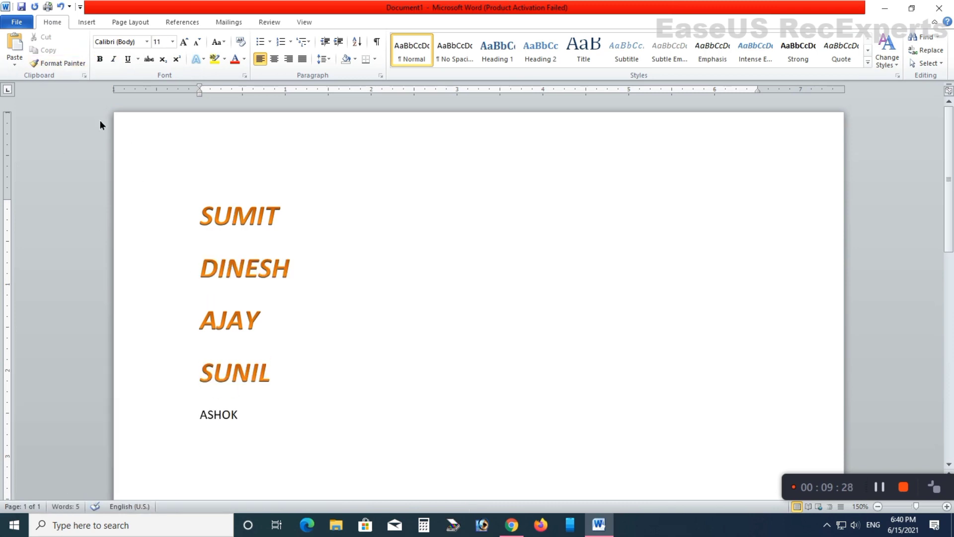
- Undo the copied formatting on the fourth, third and second names
{"action": "left_click", "coordinate": [215, 219]}
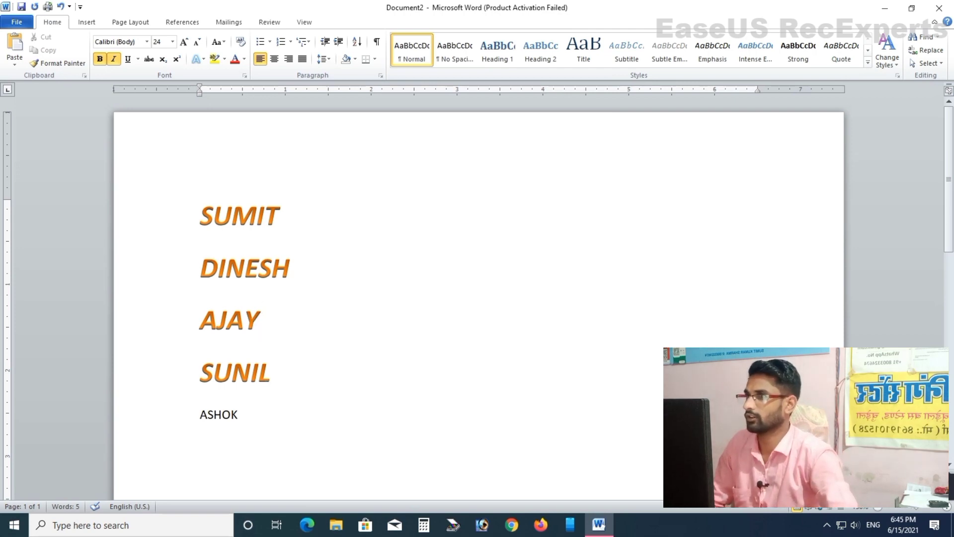
{"action": "left_click", "coordinate": [264, 386]}
{"action": "left_click", "coordinate": [308, 386]}
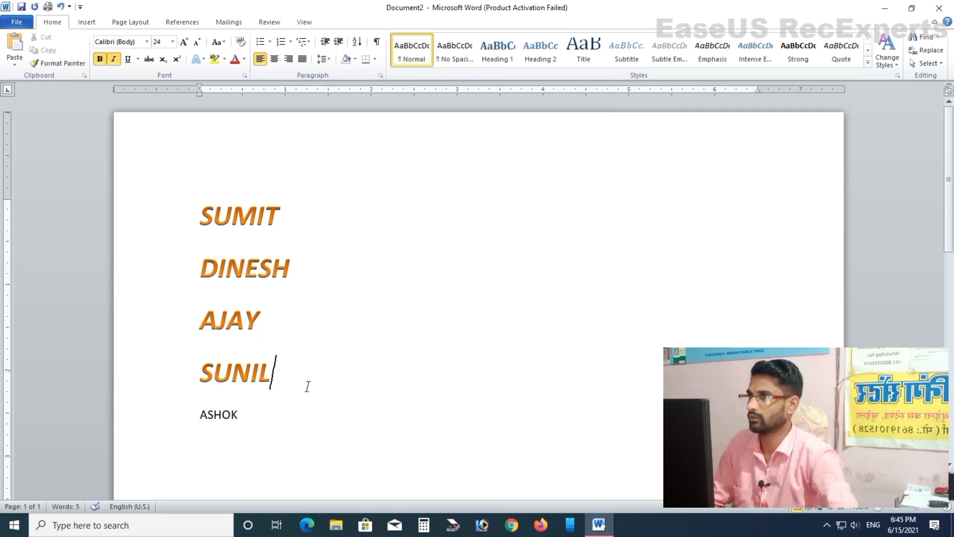
{"action": "left_click", "coordinate": [60, 7]}
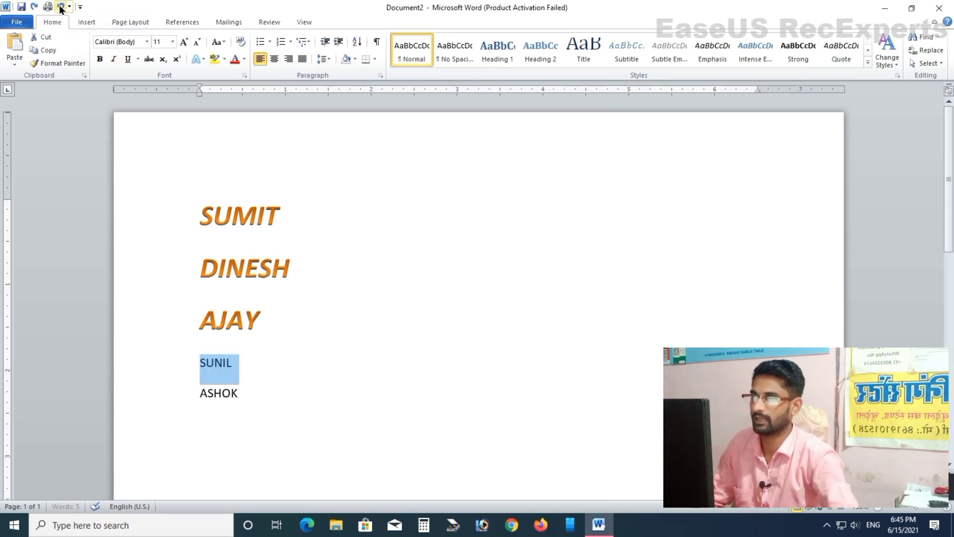
{"action": "left_click", "coordinate": [60, 7]}
{"action": "left_click", "coordinate": [60, 6]}
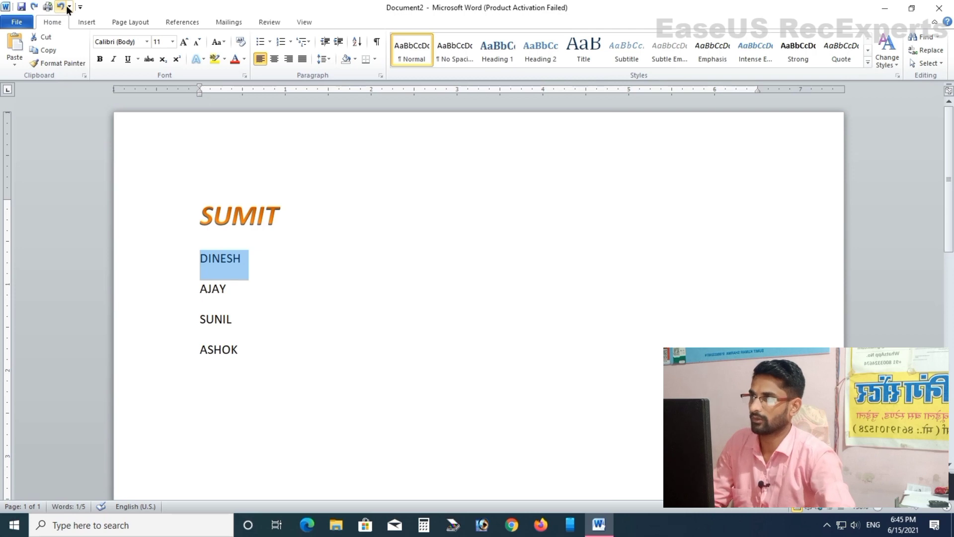
- Redo the copied formatting on the second, third and fourth names
{"action": "left_click", "coordinate": [35, 7]}
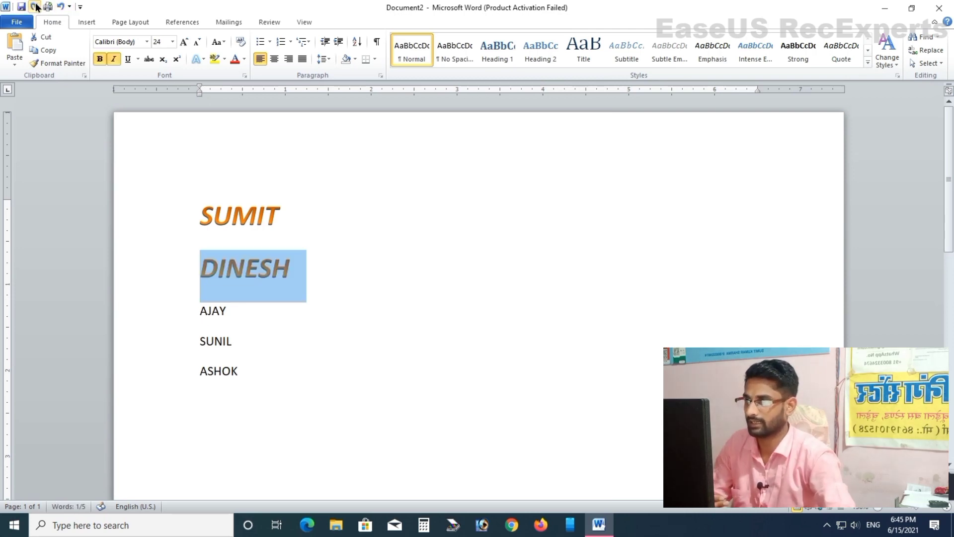
{"action": "left_click", "coordinate": [34, 7]}
{"action": "left_click", "coordinate": [35, 7]}
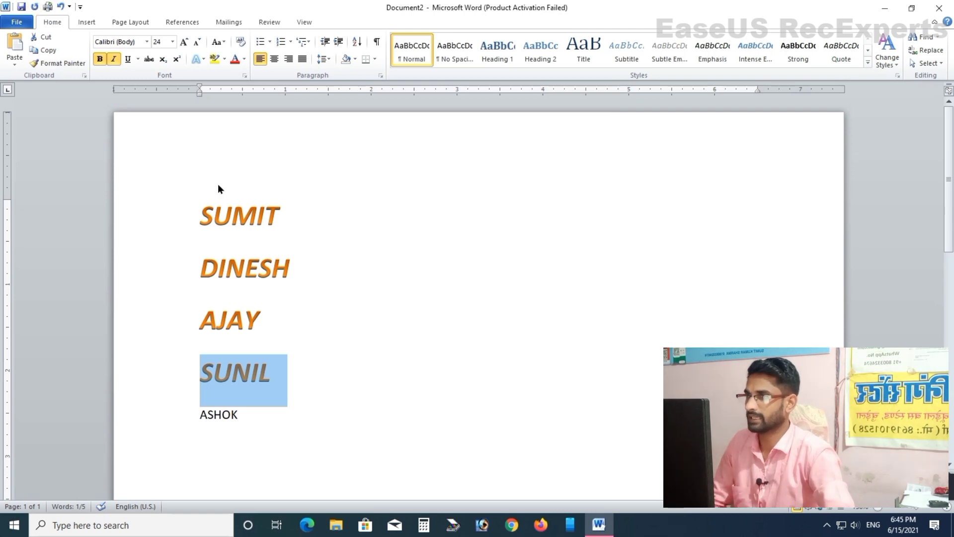
{"action": "left_click", "coordinate": [408, 430]}
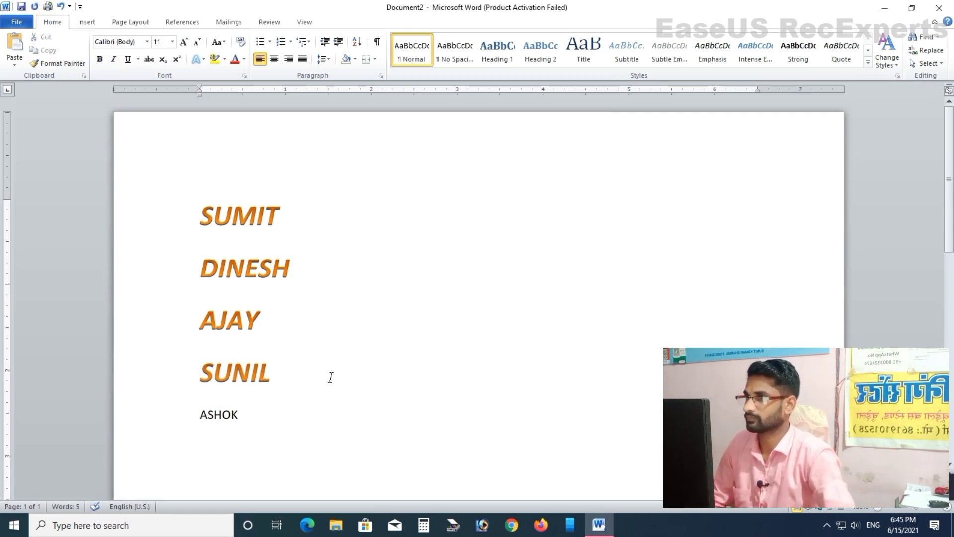
{"action": "left_click_drag", "start_coordinate": [286, 376], "coordinate": [216, 375]}
{"action": "left_click", "coordinate": [318, 389]}
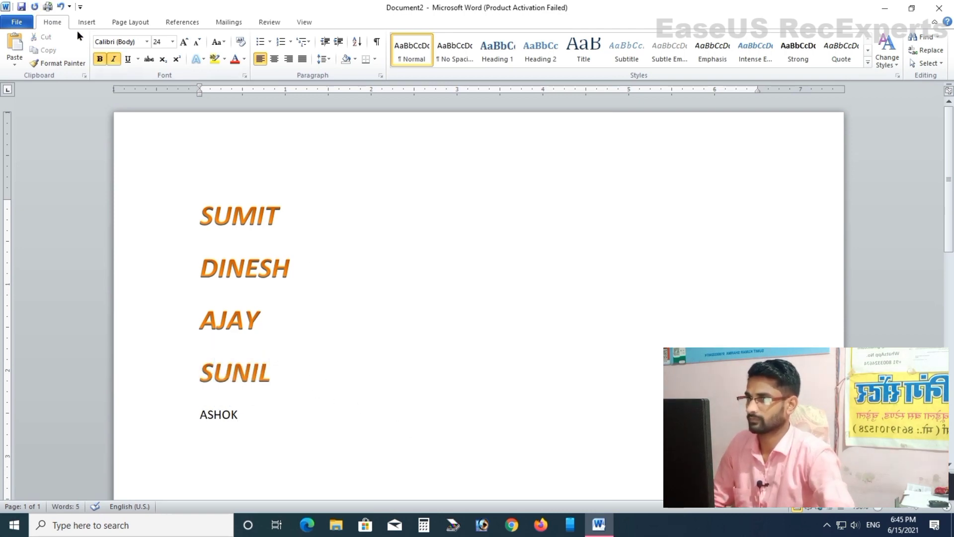
- Undo the copied formatting on the fourth, third and second names in the list
{"action": "left_click", "coordinate": [61, 7]}
{"action": "left_click", "coordinate": [61, 7]}
{"action": "left_click", "coordinate": [60, 6]}
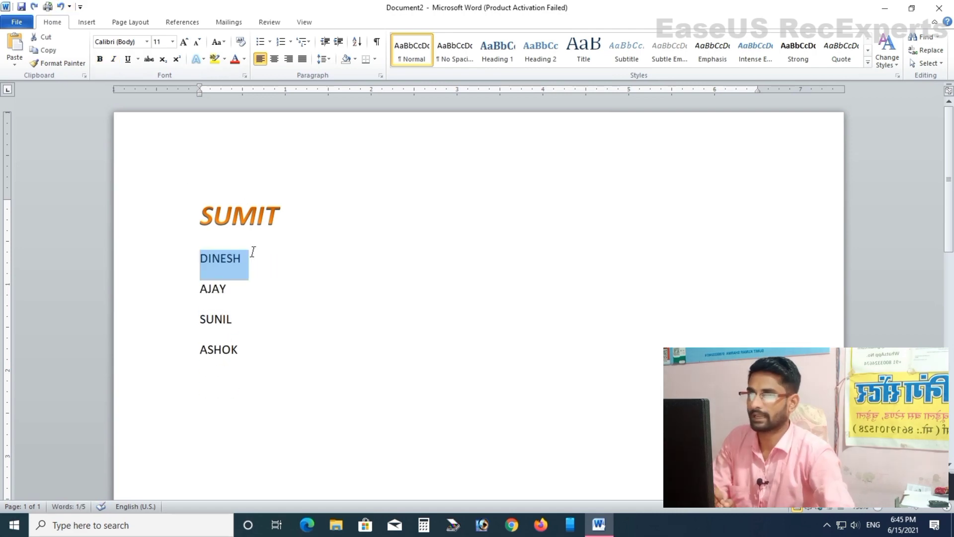
- Copy the first name's formatting onto the second name with Format Painter
{"action": "left_click", "coordinate": [254, 216]}
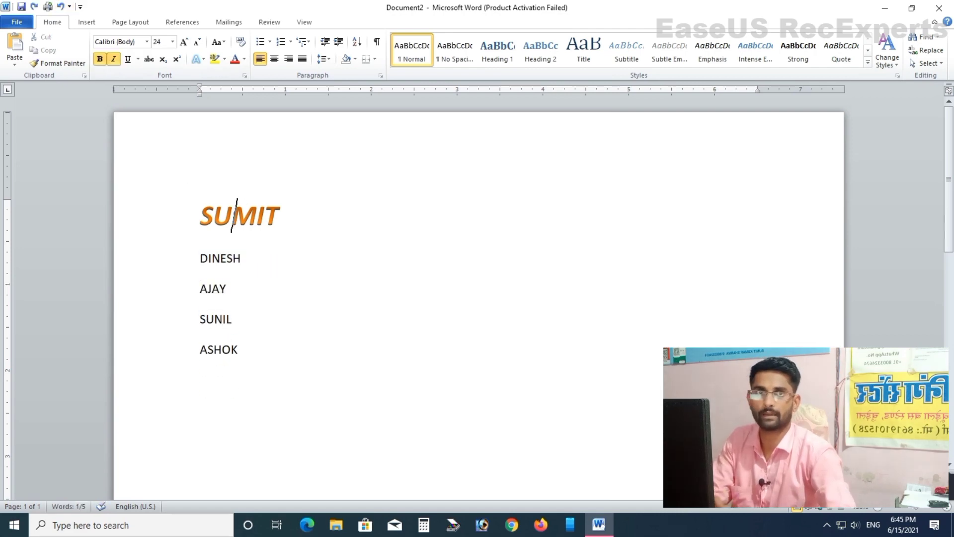
{"action": "left_click", "coordinate": [68, 65]}
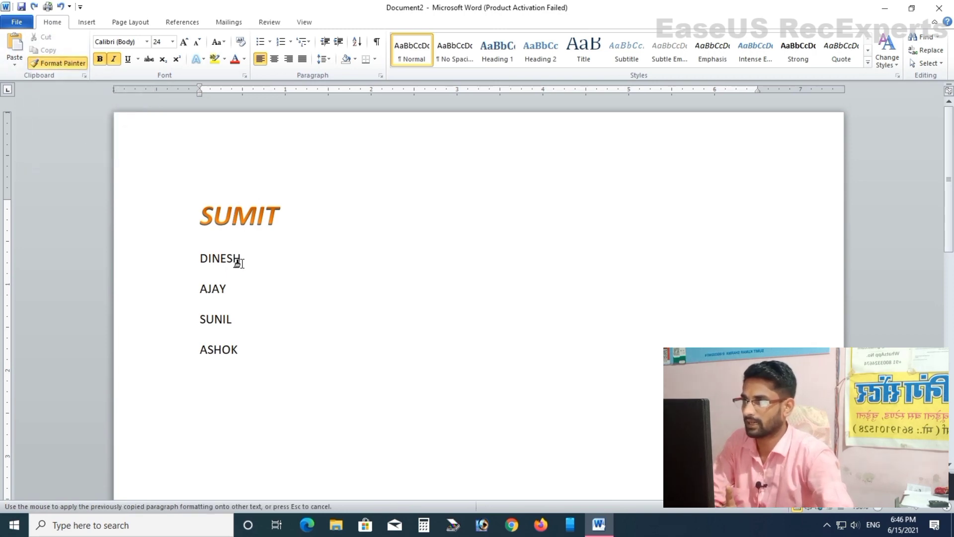
{"action": "left_click_drag", "start_coordinate": [253, 262], "coordinate": [202, 263]}
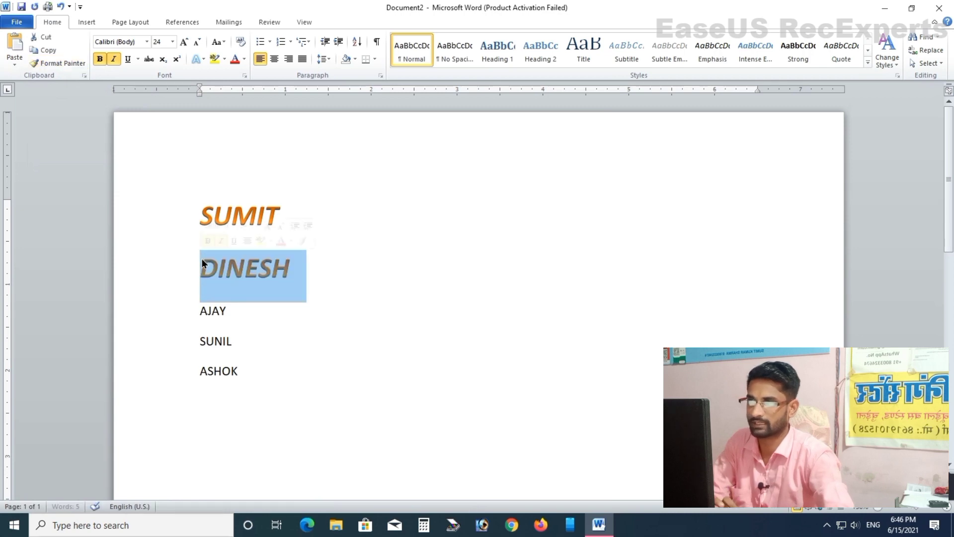
{"action": "left_click", "coordinate": [448, 283]}
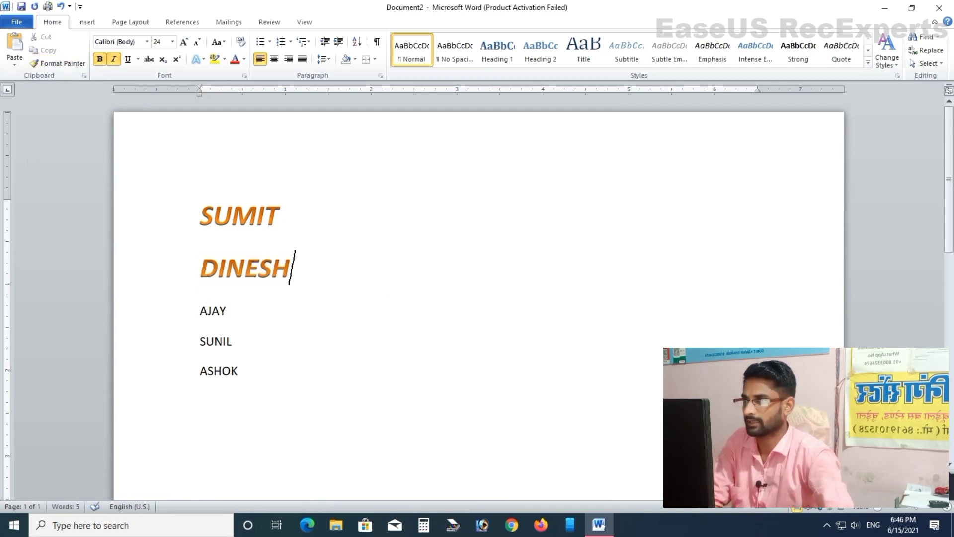
- Copy the second name's formatting onto the third, fourth and fifth names with a locked Format Painter, and turn it off
{"action": "left_click", "coordinate": [247, 268]}
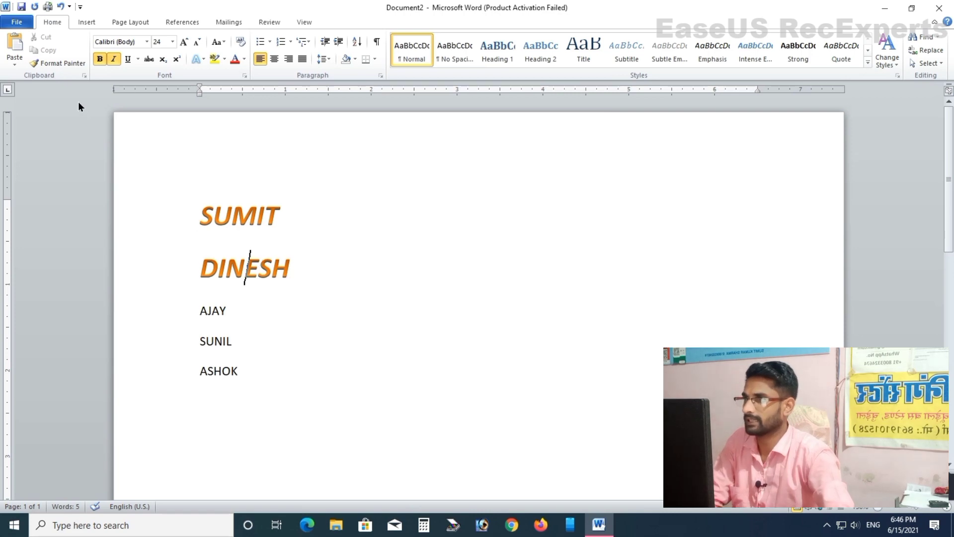
{"action": "left_click", "coordinate": [68, 68]}
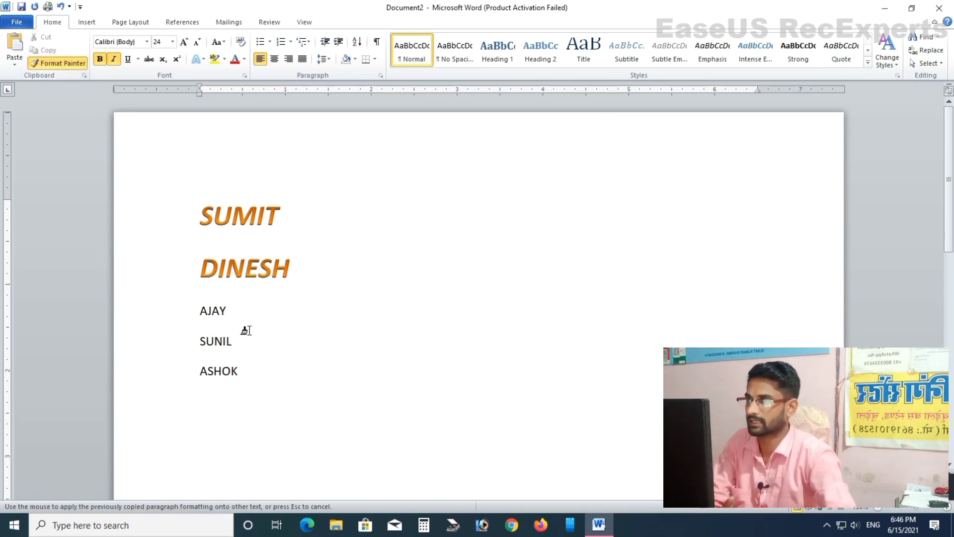
{"action": "left_click_drag", "start_coordinate": [243, 319], "coordinate": [175, 313]}
{"action": "left_click_drag", "start_coordinate": [247, 362], "coordinate": [198, 364]}
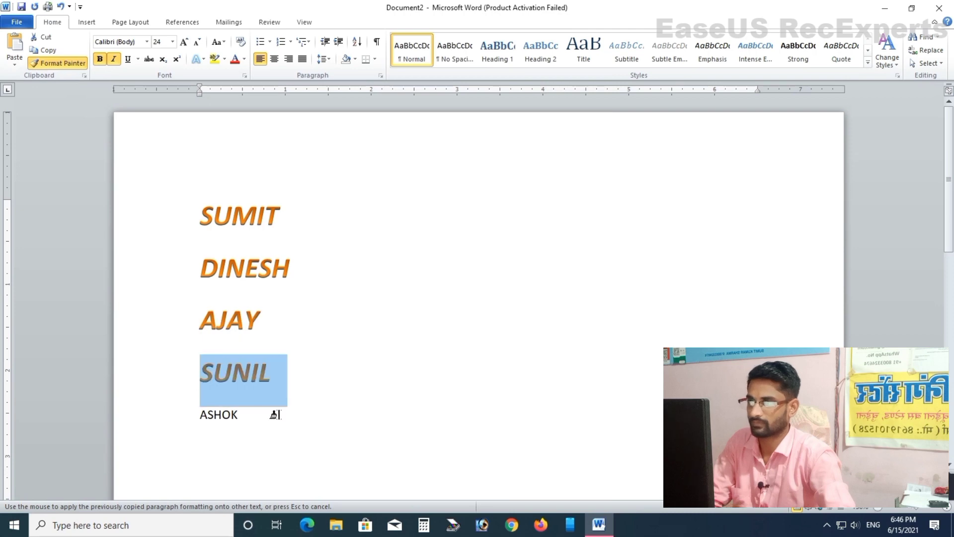
{"action": "left_click_drag", "start_coordinate": [275, 414], "coordinate": [198, 414]}
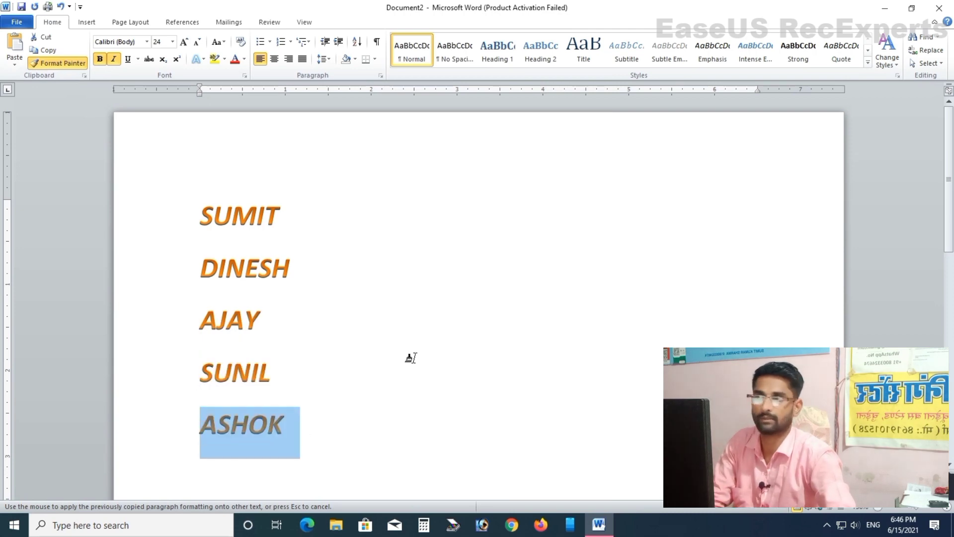
{"action": "left_click", "coordinate": [67, 66]}
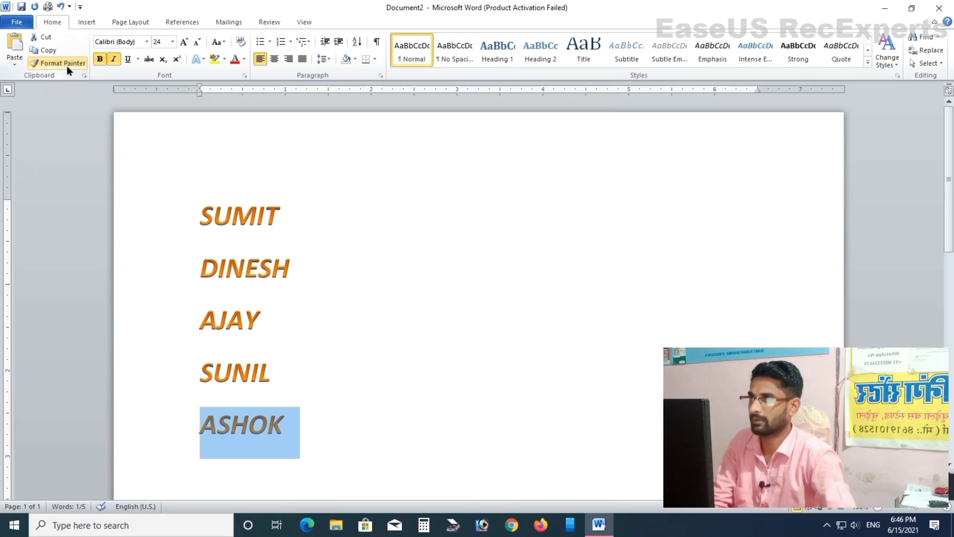
{"action": "left_click", "coordinate": [324, 367]}
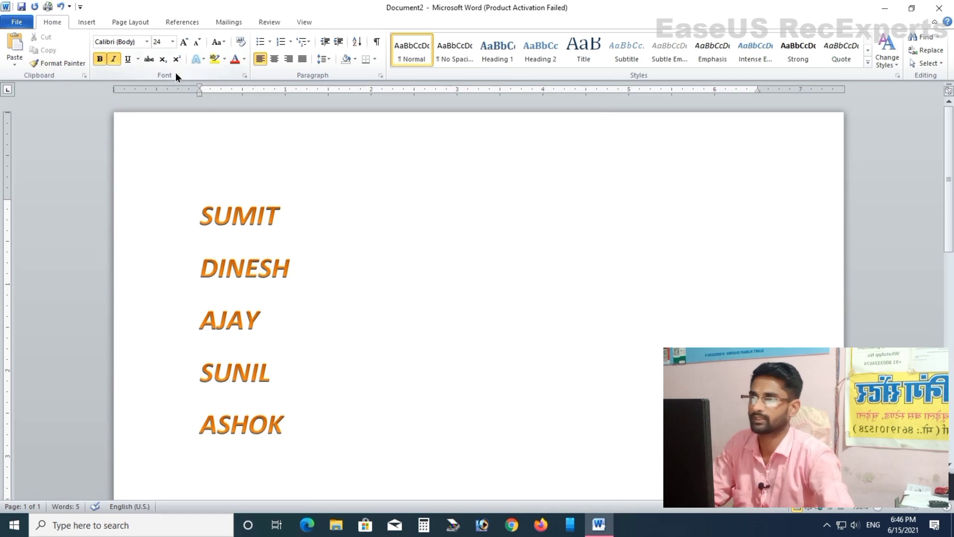
- Review the font effects options, and try single strikethrough on the first name before removing it again
{"action": "left_click", "coordinate": [244, 73]}
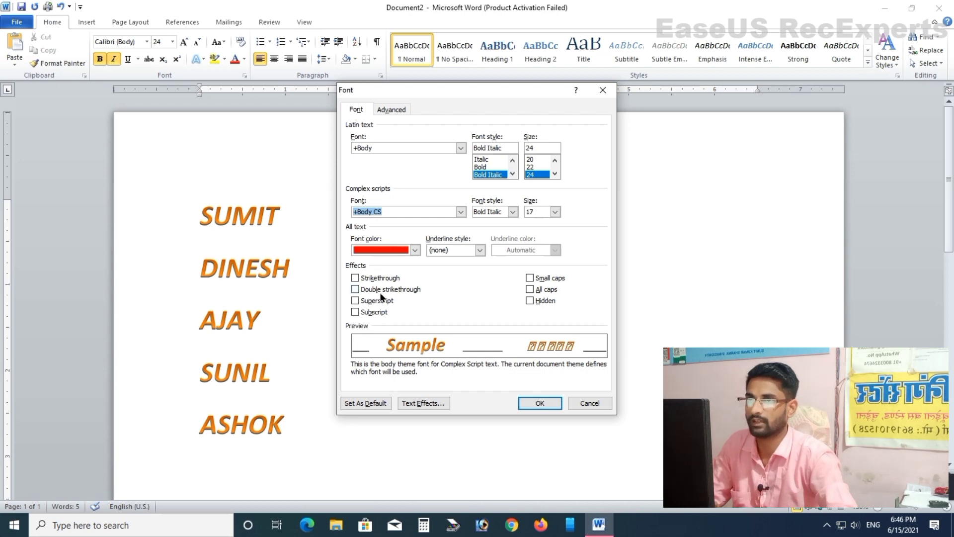
{"action": "left_click", "coordinate": [602, 91]}
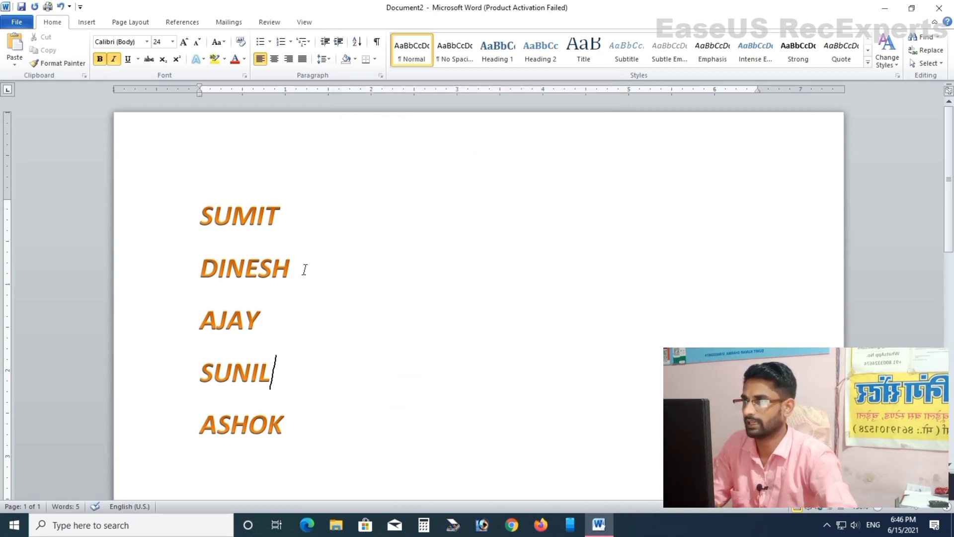
{"action": "double_click", "coordinate": [246, 232]}
{"action": "left_click", "coordinate": [148, 60]}
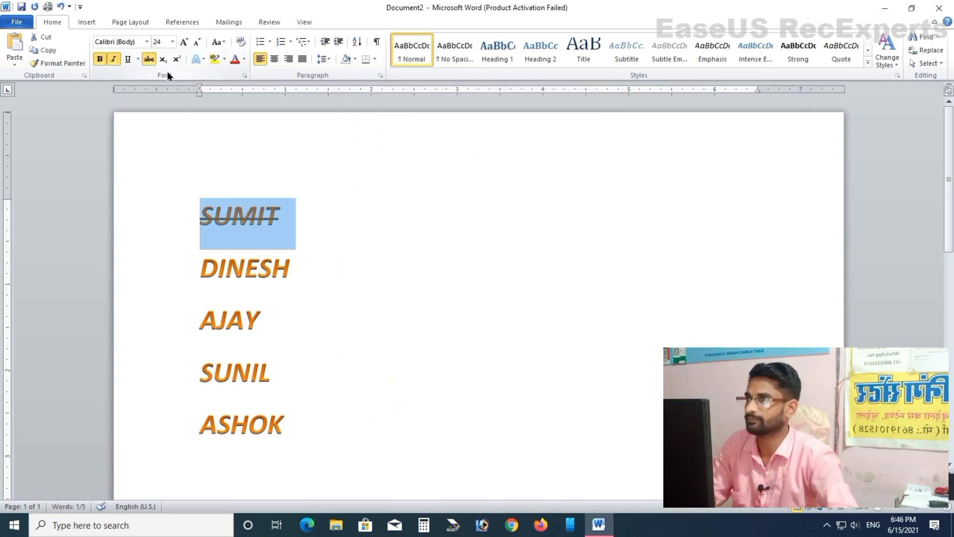
{"action": "left_click", "coordinate": [137, 59]}
{"action": "left_click", "coordinate": [149, 59]}
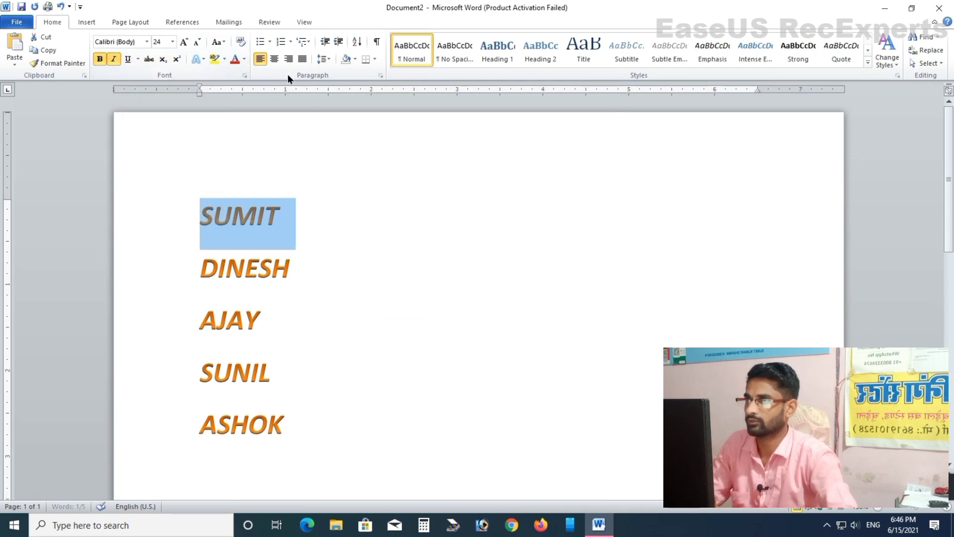
- Apply the double strikethrough effect to the first name through the Font settings
{"action": "left_click", "coordinate": [245, 76]}
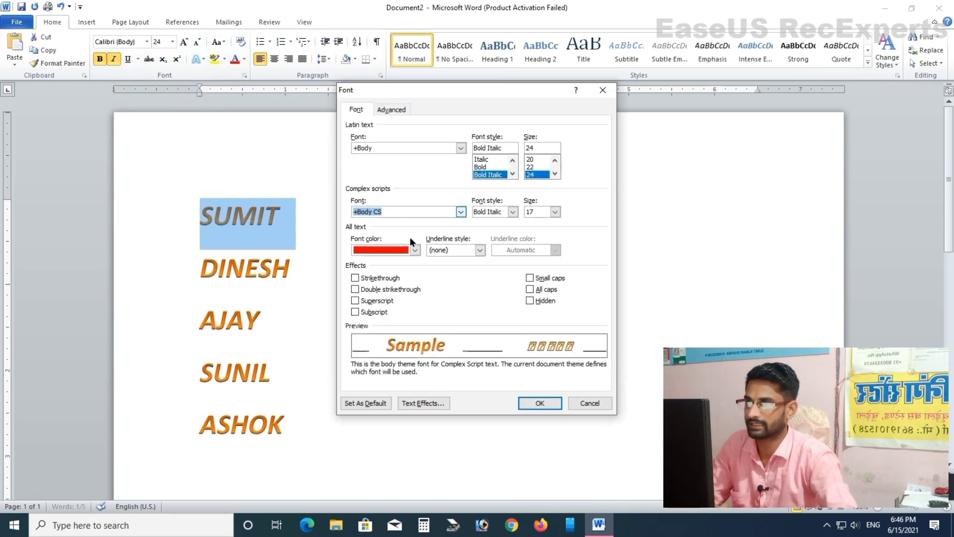
{"action": "left_click", "coordinate": [386, 289]}
{"action": "left_click", "coordinate": [539, 403]}
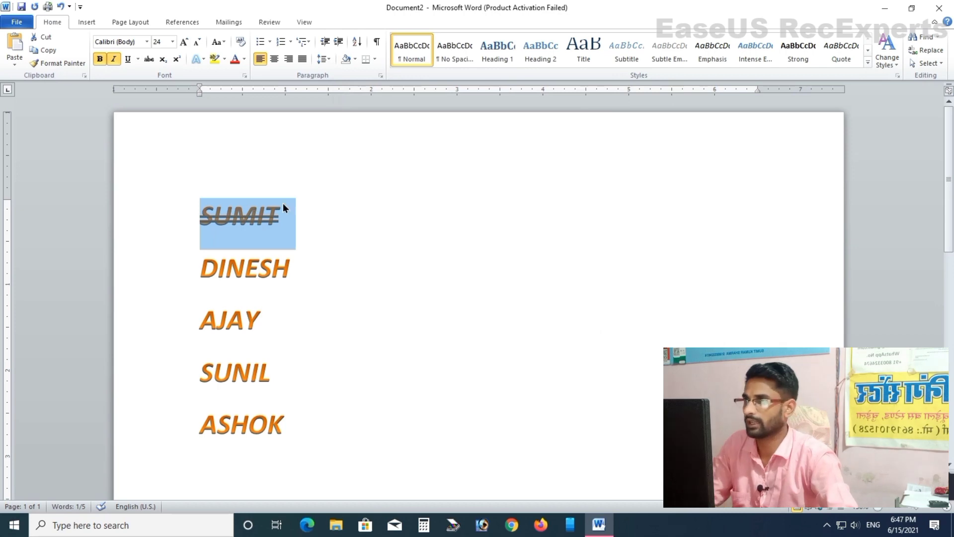
{"action": "left_click", "coordinate": [244, 75]}
{"action": "left_click", "coordinate": [376, 290]}
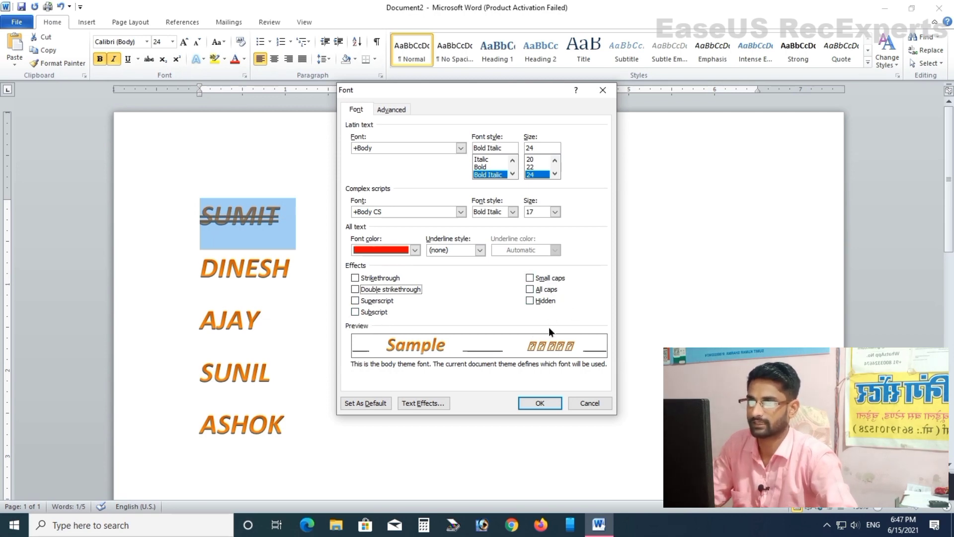
{"action": "left_click", "coordinate": [584, 400]}
{"action": "left_click", "coordinate": [416, 324]}
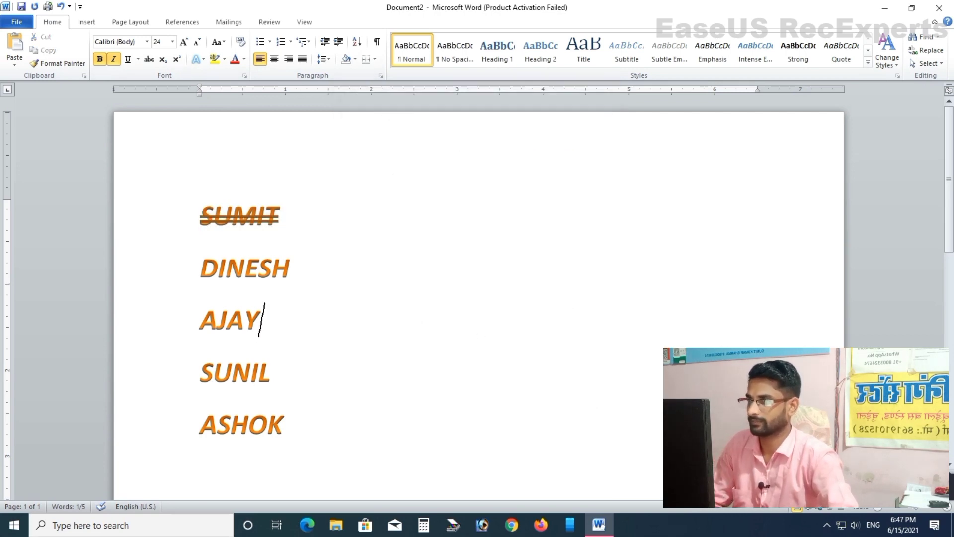
- Delete all the names from the document and preview the available bullet styles
{"action": "triple_click", "coordinate": [143, 234]}
{"action": "key", "text": "Delete"}
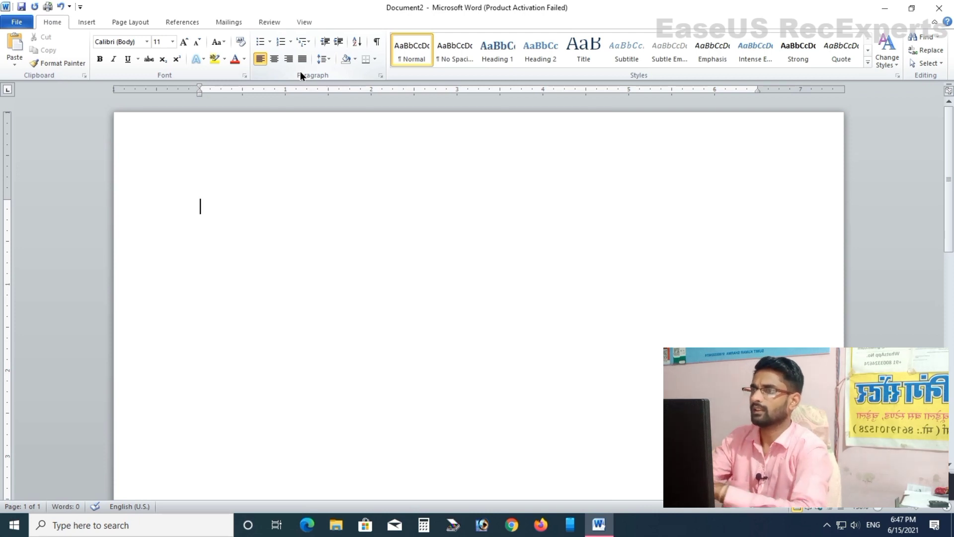
{"action": "left_click", "coordinate": [270, 43]}
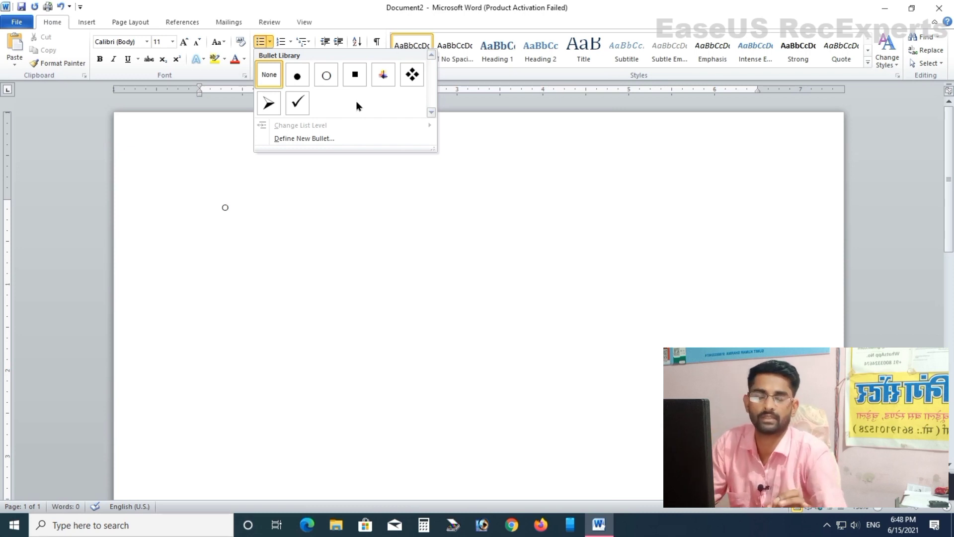
{"action": "left_click", "coordinate": [356, 218]}
- Write the heading "Name of fruits:-" on the first line and start a new line below it
{"action": "type", "text": "nAME"}
{"action": "key", "text": "shift+Home"}
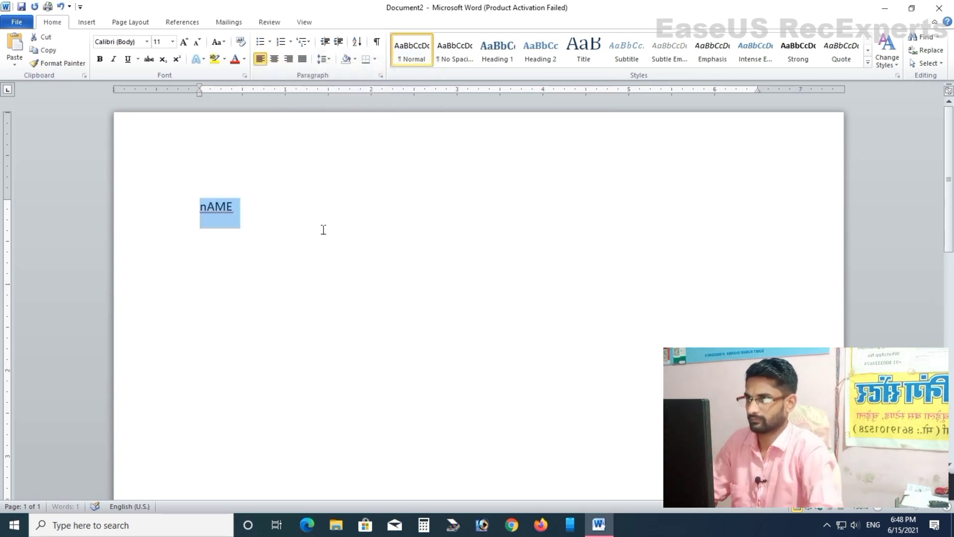
{"action": "type", "text": "Name f"}
{"action": "key", "text": "BackSpace"}
{"action": "type", "text": "of fu"}
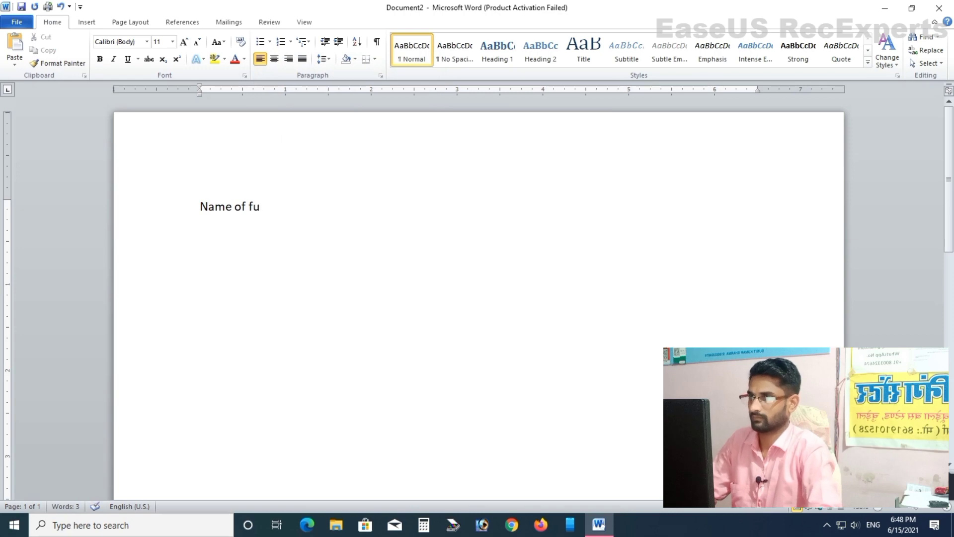
{"action": "key", "text": "BackSpace"}
{"action": "type", "text": "ruits"}
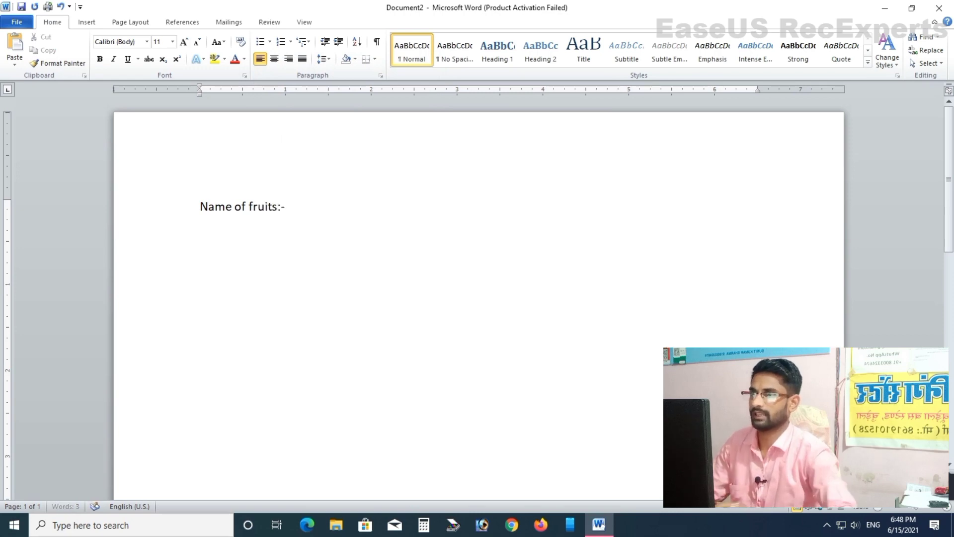
{"action": "type", "text": ":-"}
{"action": "key", "text": "Return"}
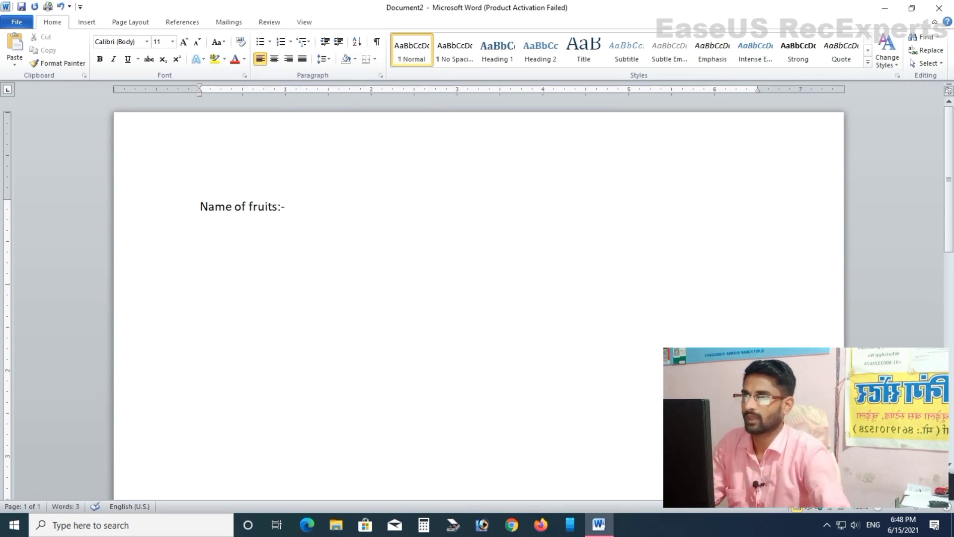
- Create an arrowhead-bulleted list below the heading with the items Apple and Mango
{"action": "left_click", "coordinate": [272, 40]}
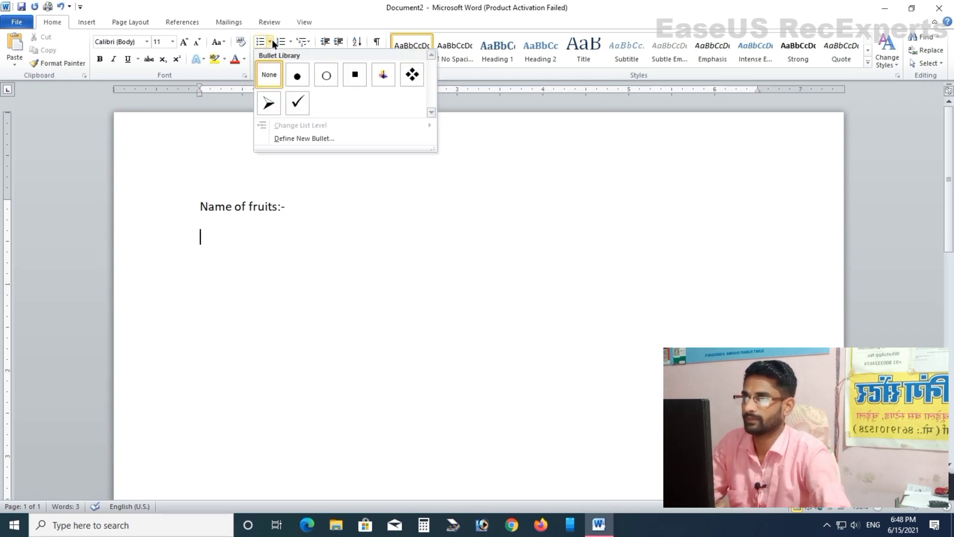
{"action": "left_click", "coordinate": [268, 103]}
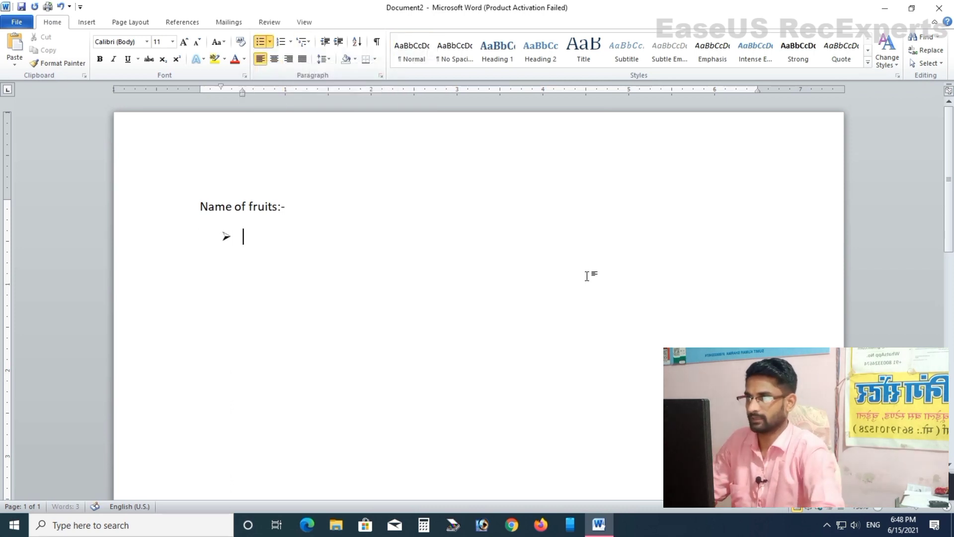
{"action": "type", "text": "Apple"}
{"action": "key", "text": "Return"}
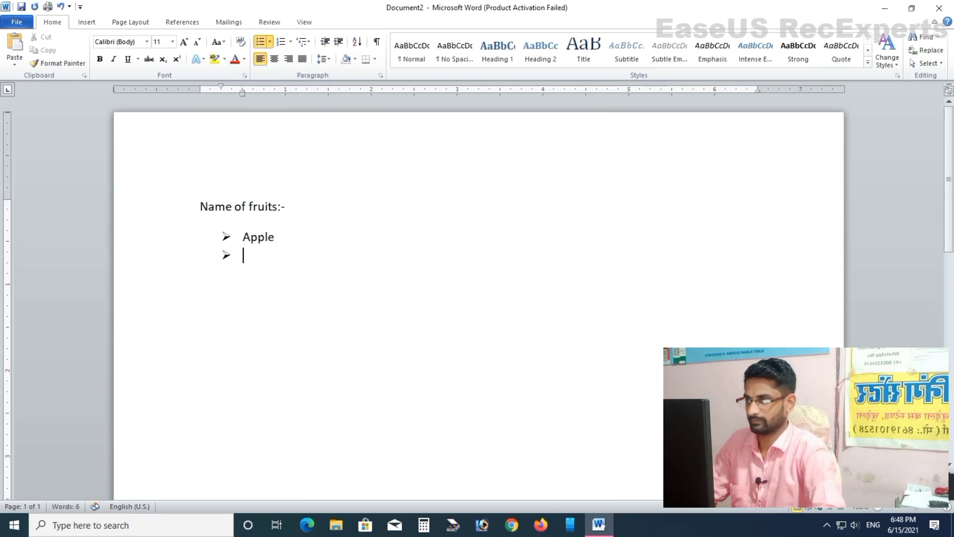
{"action": "type", "text": "Mango"}
{"action": "key", "text": "Return"}
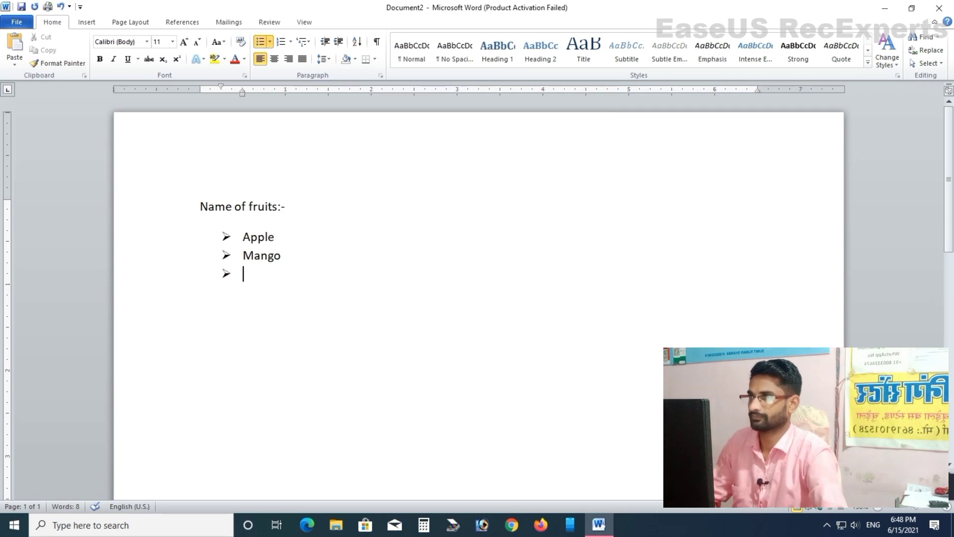
- Undo the bulleted fruit list back to an empty, unbulleted line below the heading
{"action": "key", "text": "ctrl+z"}
{"action": "key", "text": "ctrl+z"}
{"action": "key", "text": "ctrl+z"}
{"action": "key", "text": "ctrl+z"}
{"action": "key", "text": "ctrl+z"}
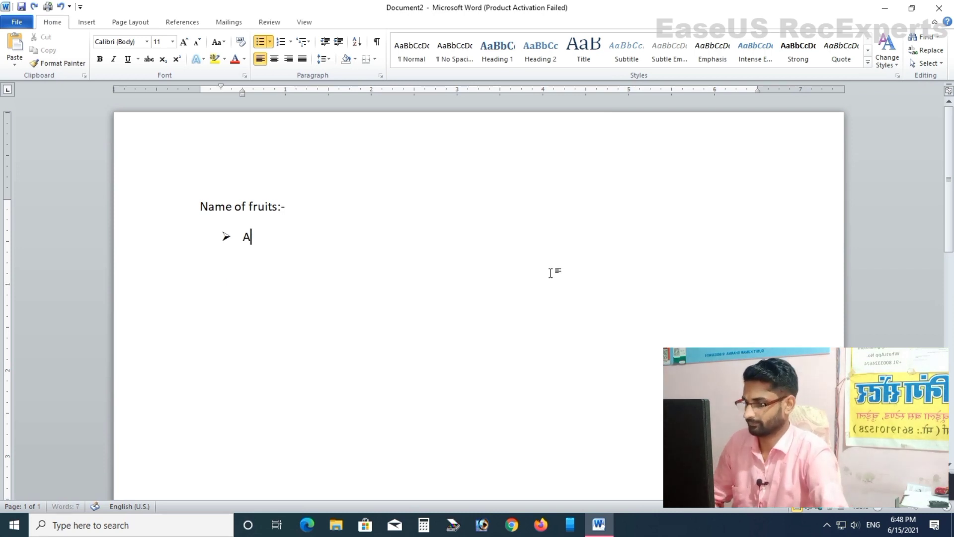
{"action": "key", "text": "ctrl+z"}
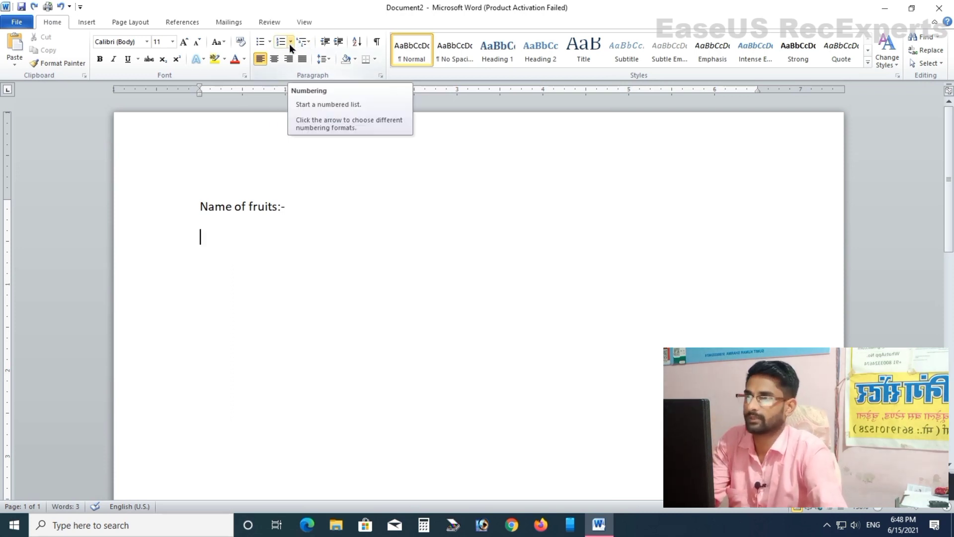
- Start a numbered list in the 1., 2., 3. format below the heading, with Mango as its first item
{"action": "left_click", "coordinate": [270, 41]}
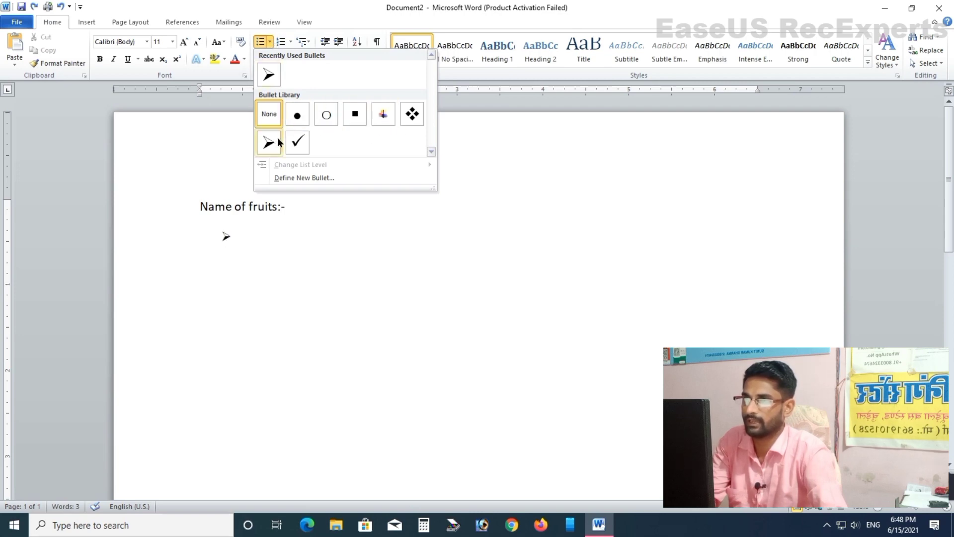
{"action": "left_click", "coordinate": [342, 18]}
{"action": "left_click", "coordinate": [290, 43]}
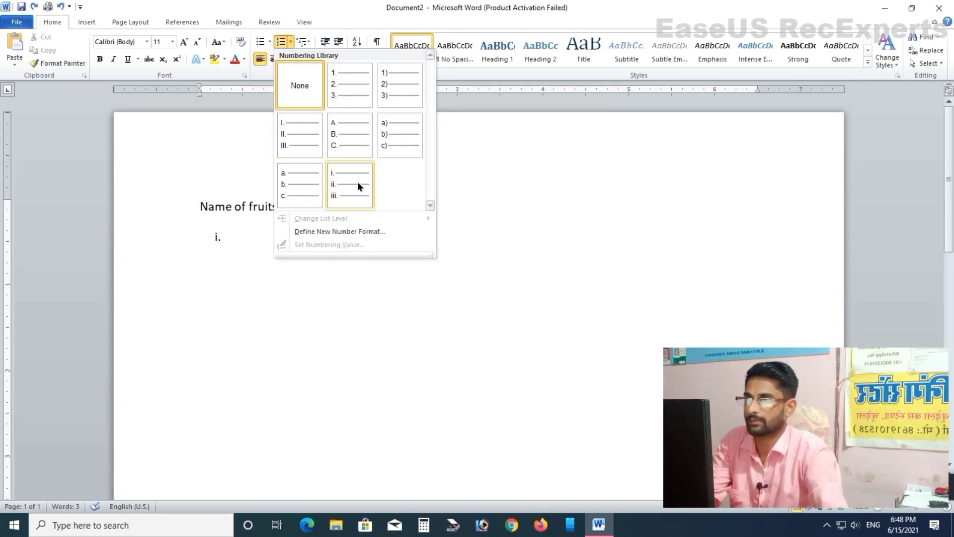
{"action": "left_click", "coordinate": [341, 89]}
{"action": "type", "text": "Mango"}
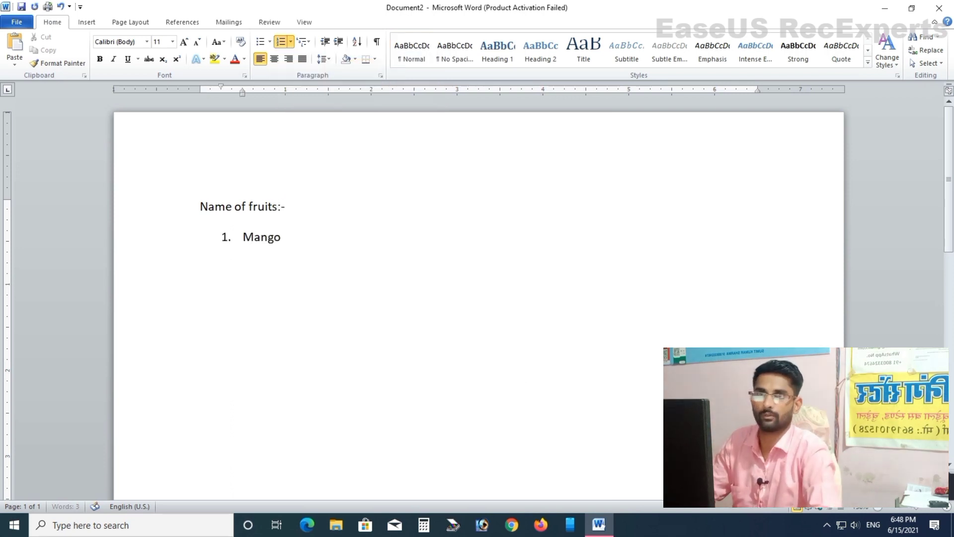
{"action": "key", "text": "Return"}
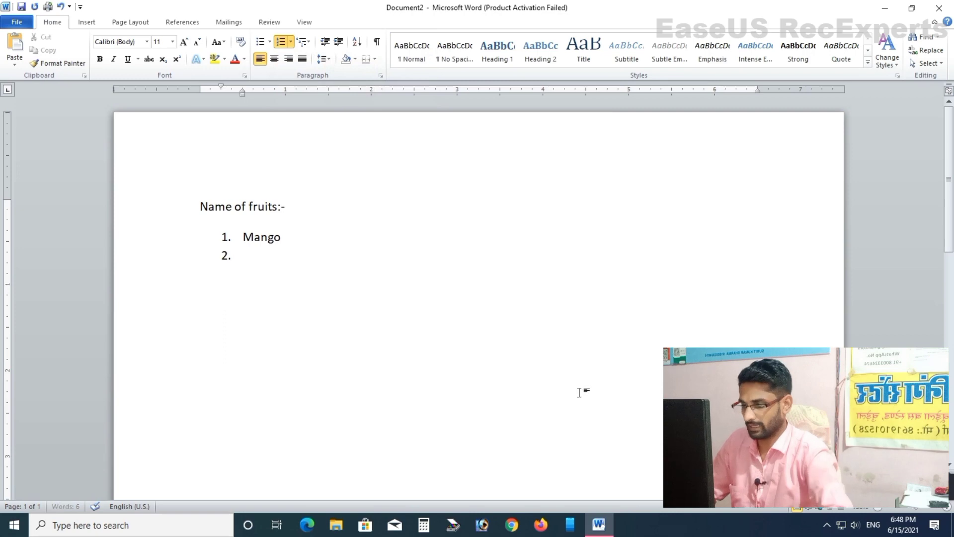
- Retype the first numbered item as Mango, add Apple as the second item and start a third item
{"action": "key", "text": "BackSpace"}
{"action": "key", "text": "BackSpace"}
{"action": "key", "text": "BackSpace"}
{"action": "key", "text": "BackSpace"}
{"action": "key", "text": "BackSpace"}
{"action": "key", "text": "BackSpace"}
{"action": "type", "text": "ango"}
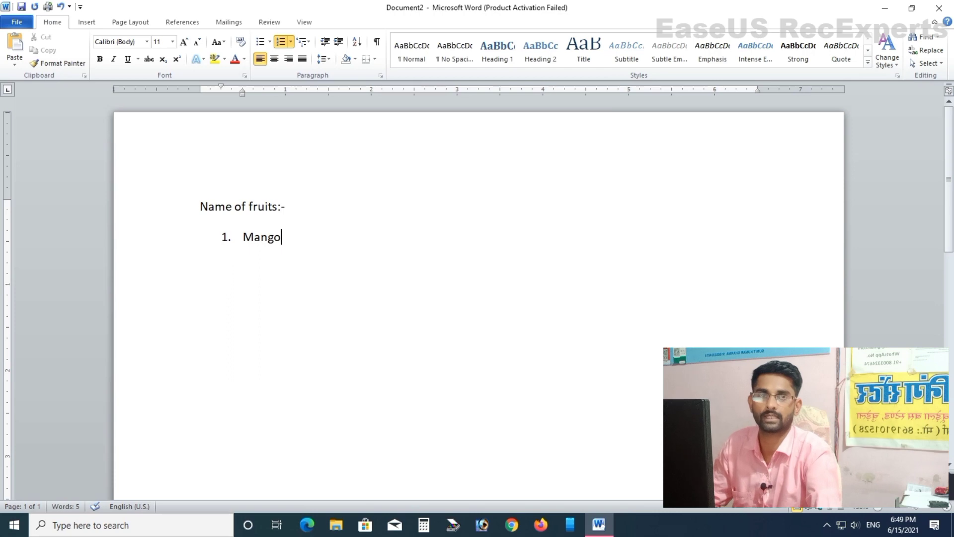
{"action": "key", "text": "Return"}
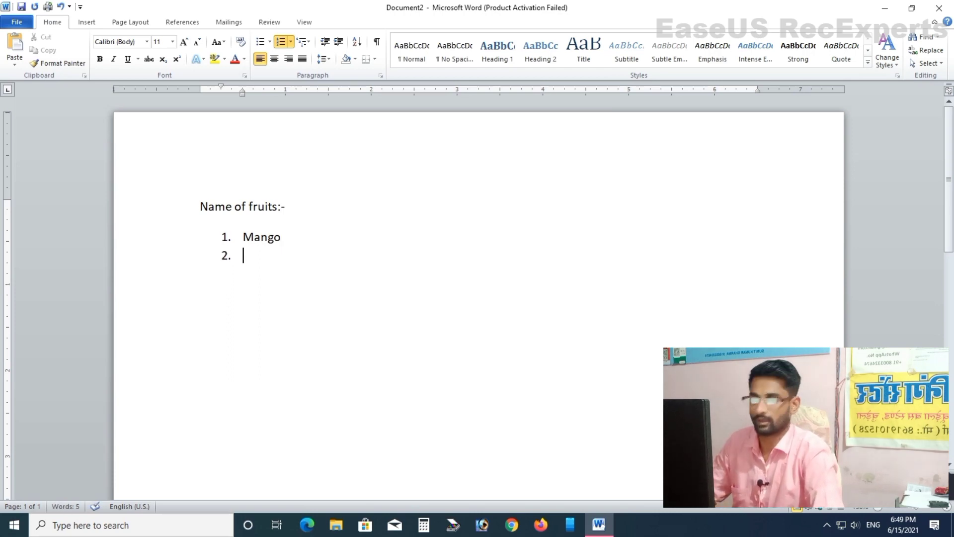
{"action": "type", "text": "Apple"}
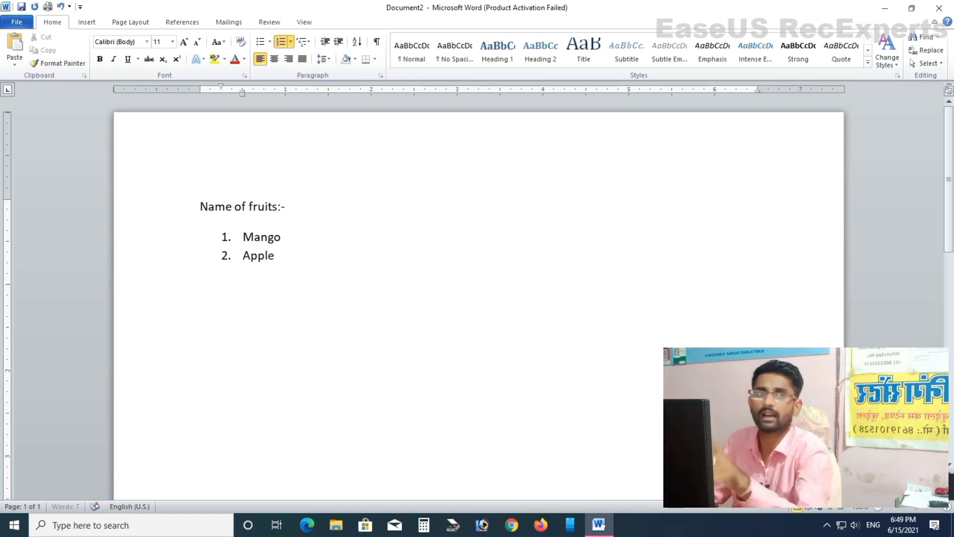
{"action": "key", "text": "Return"}
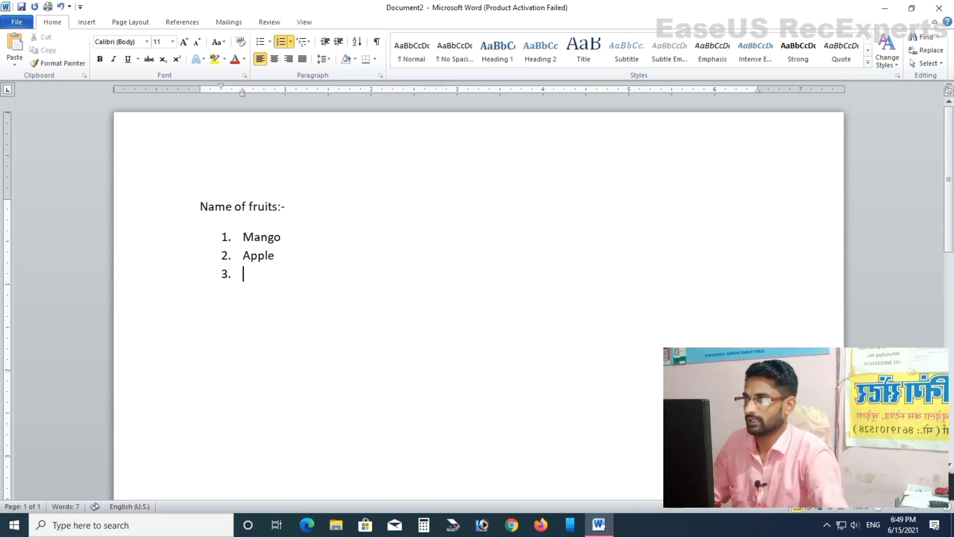
- Delete the whole numbered fruit list, leaving an empty, unnumbered line below the heading
{"action": "key", "text": "BackSpace"}
{"action": "key", "text": "BackSpace"}
{"action": "key", "text": "BackSpace"}
{"action": "key", "text": "BackSpace"}
{"action": "key", "text": "BackSpace"}
{"action": "key", "text": "BackSpace"}
{"action": "key", "text": "BackSpace"}
{"action": "key", "text": "BackSpace"}
{"action": "key", "text": "BackSpace"}
{"action": "key", "text": "BackSpace"}
{"action": "key", "text": "BackSpace"}
{"action": "key", "text": "BackSpace"}
{"action": "key", "text": "BackSpace"}
{"action": "key", "text": "BackSpace"}
{"action": "key", "text": "BackSpace"}
{"action": "key", "text": "BackSpace"}
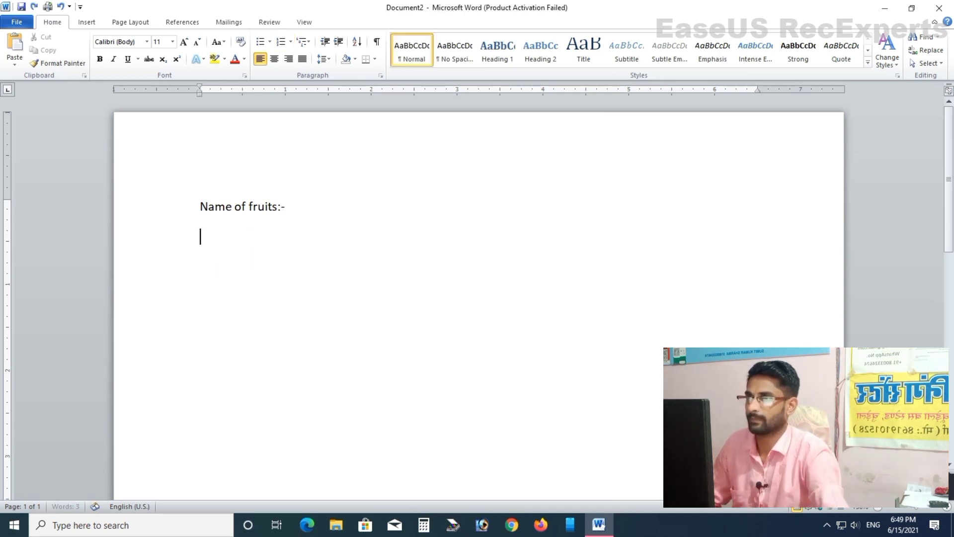
{"action": "left_click", "coordinate": [306, 41]}
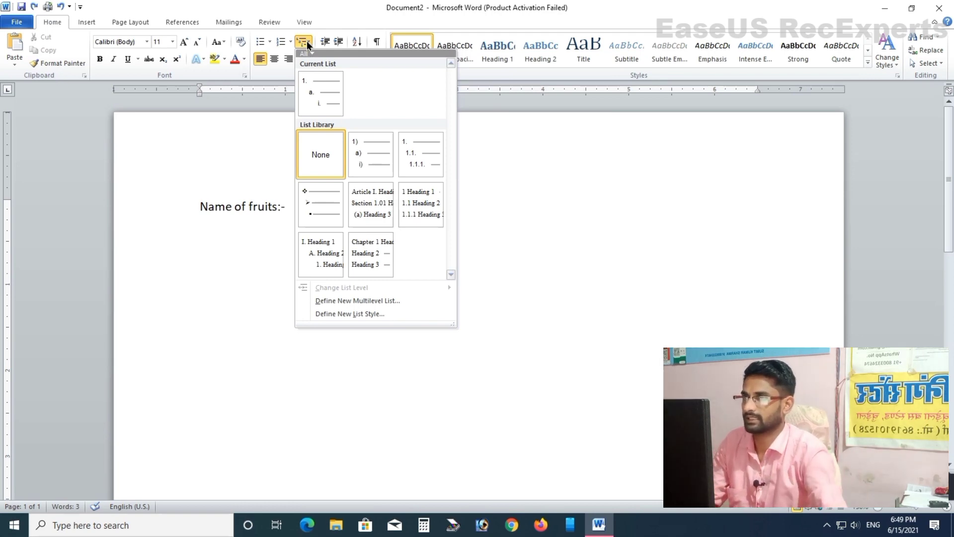
{"action": "left_click", "coordinate": [306, 41]}
{"action": "left_click", "coordinate": [343, 233]}
- Replace the heading "Name of fruits:-" with "Jhunjhunu:-" and start a new line below it
{"action": "left_click", "coordinate": [165, 209]}
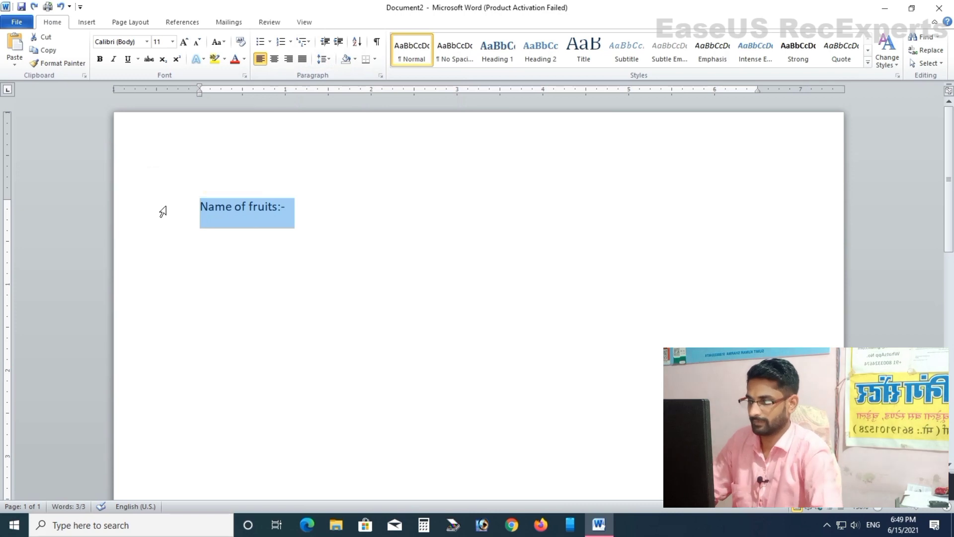
{"action": "key", "text": "Delete"}
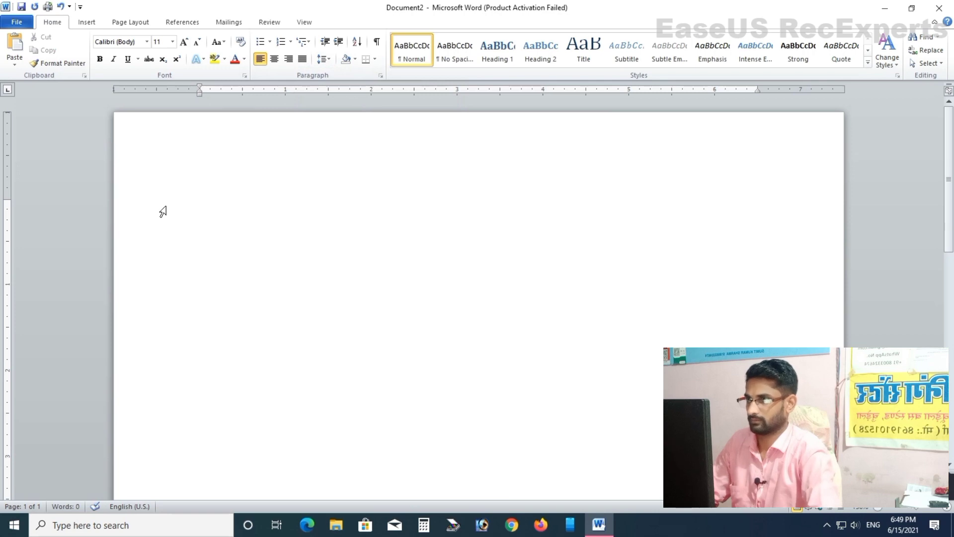
{"action": "type", "text": "Jhunjhunui"}
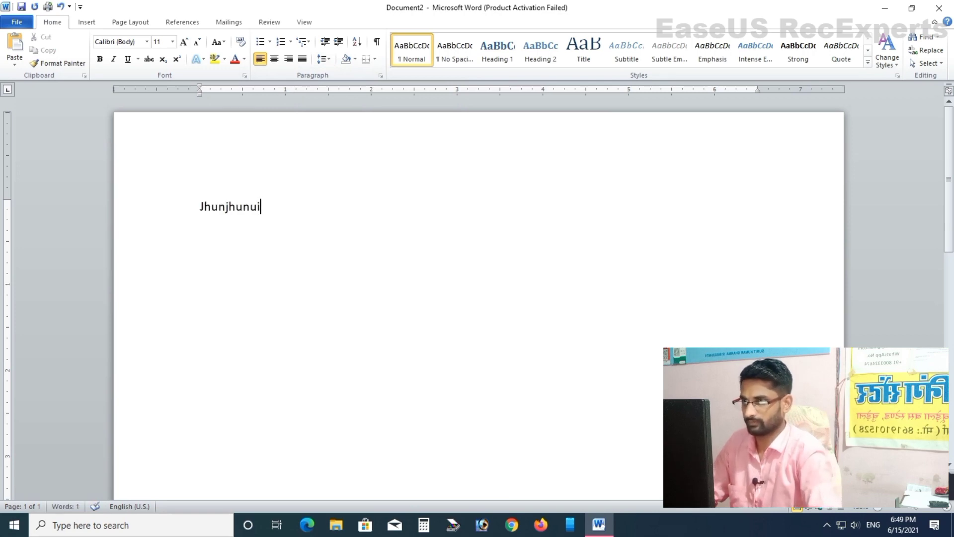
{"action": "key", "text": "BackSpace"}
{"action": "type", "text": ":-"}
{"action": "key", "text": "Return"}
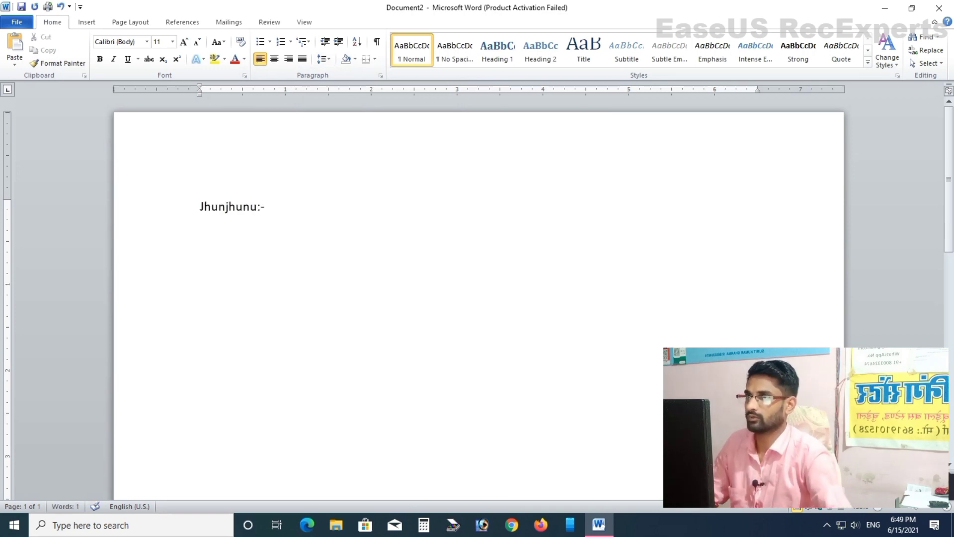
- Start a multilevel list in the 1., a., i. format below the heading, with Churela as its first item
{"action": "left_click", "coordinate": [307, 41]}
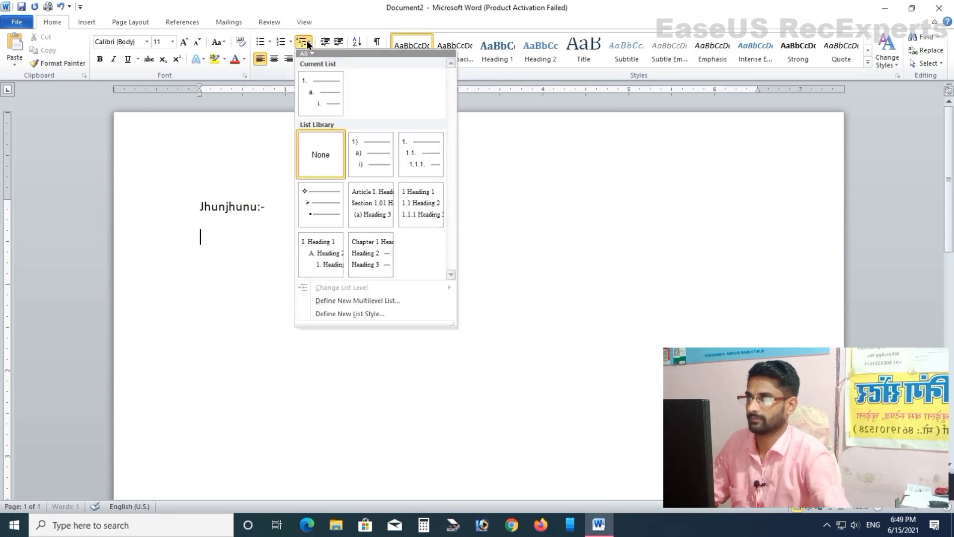
{"action": "left_click", "coordinate": [321, 99]}
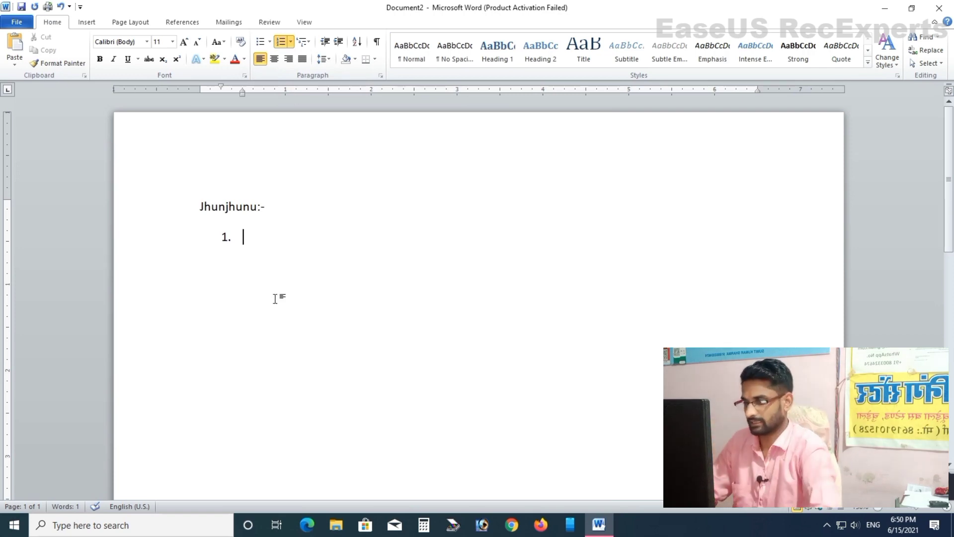
{"action": "type", "text": "Churela"}
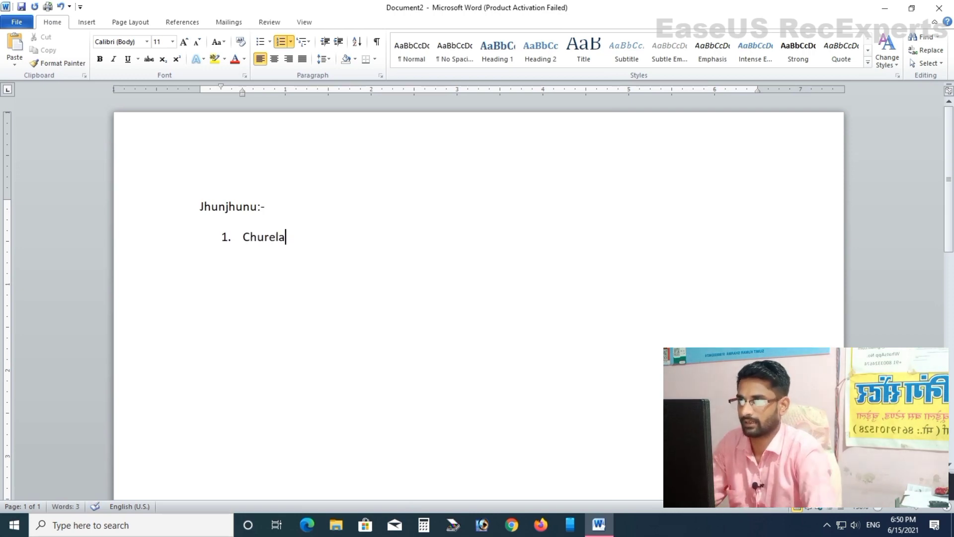
- Add the second-level items Churela, Doualtpura, Bishanpura and Bas Chudela under the first item
{"action": "key", "text": "Return"}
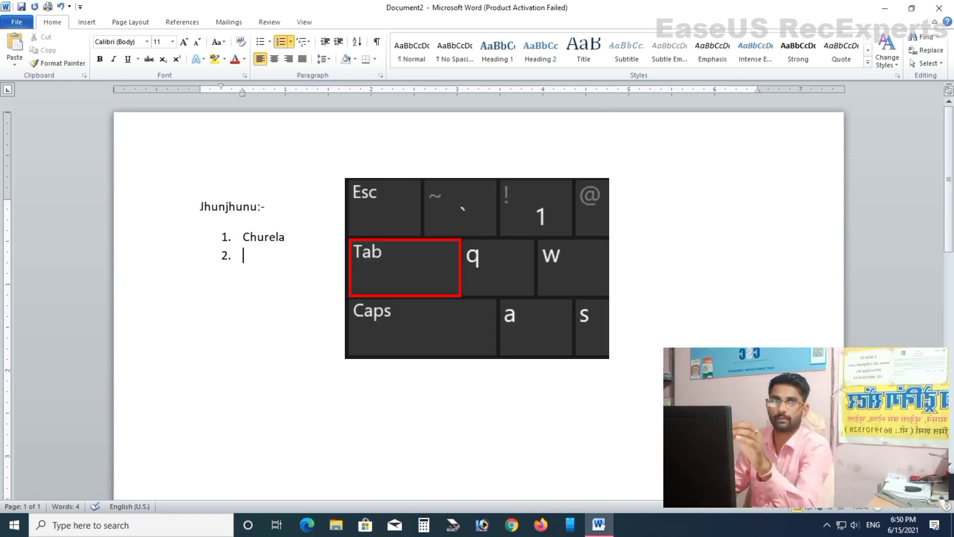
{"action": "key", "text": "Tab"}
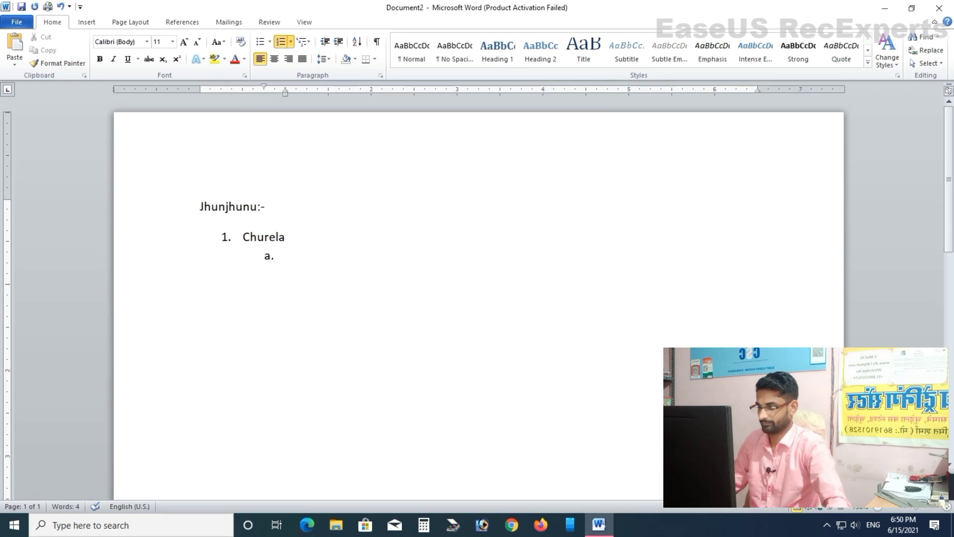
{"action": "type", "text": "Churela"}
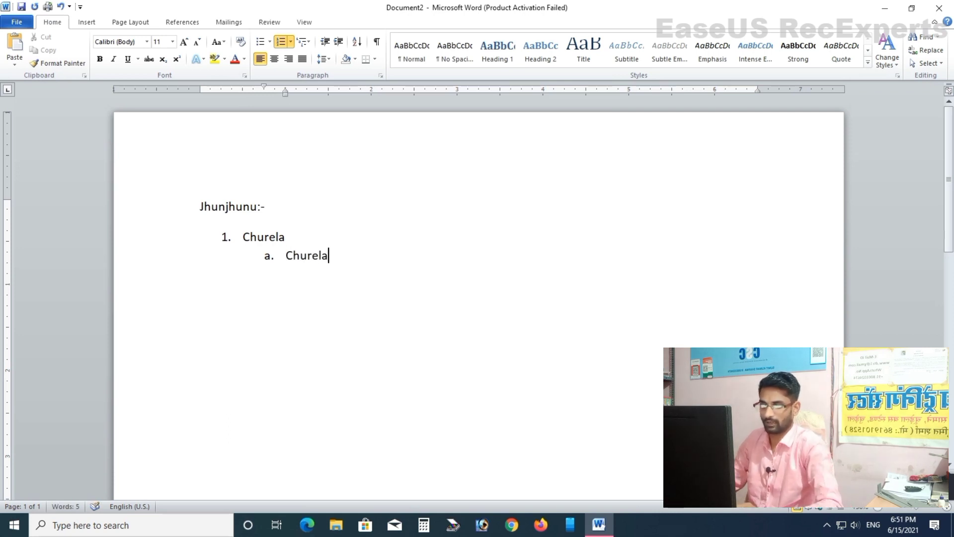
{"action": "key", "text": "Return"}
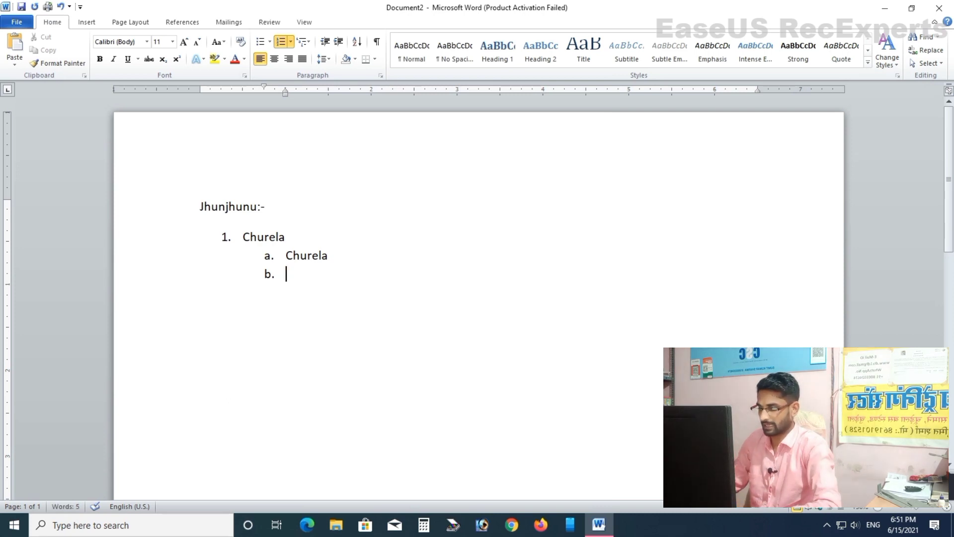
{"action": "type", "text": "Doualtpura"}
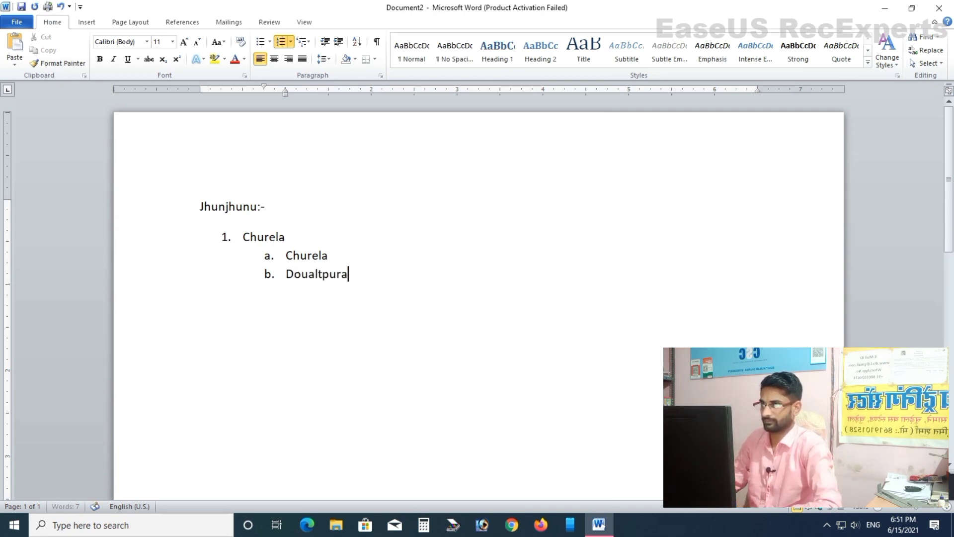
{"action": "key", "text": "Return"}
{"action": "type", "text": "Bishanpura"}
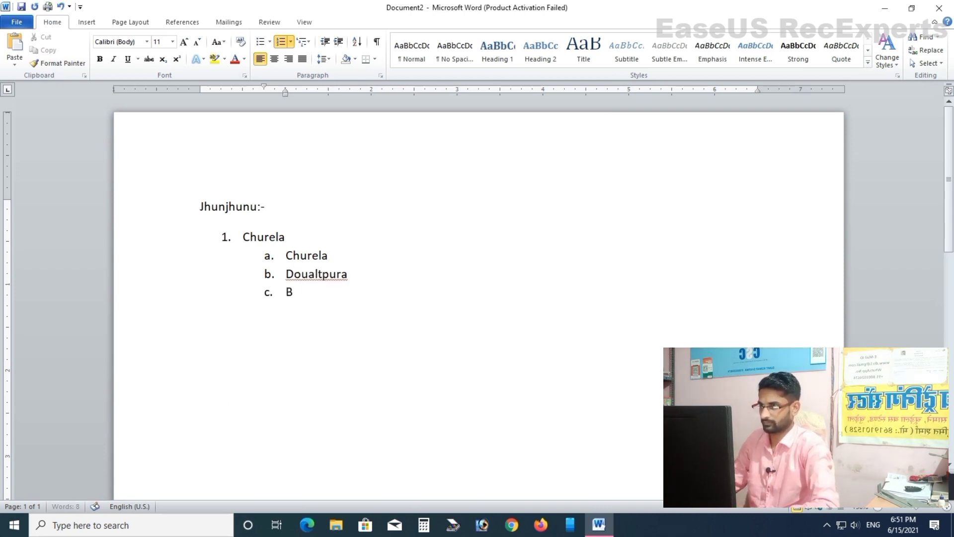
{"action": "key", "text": "Return"}
{"action": "type", "text": "Bas chudela"}
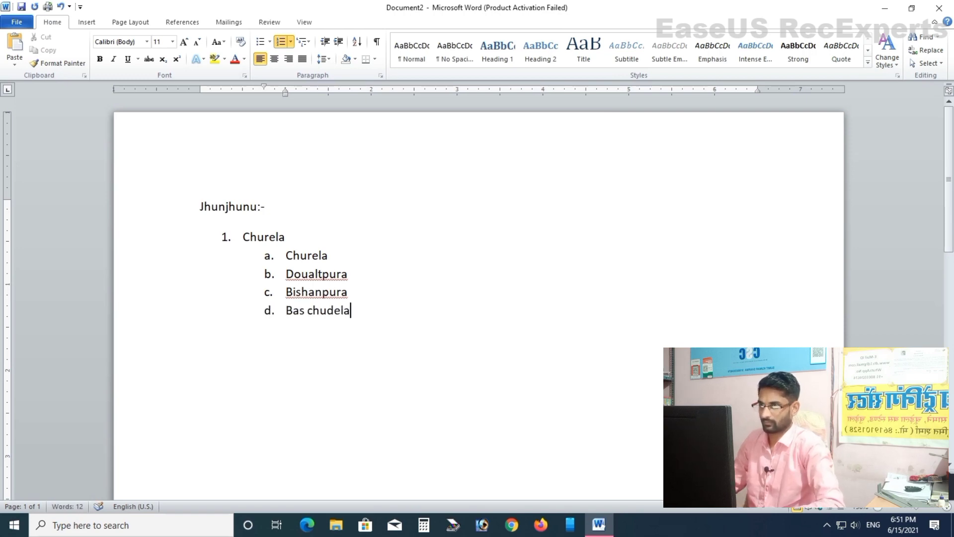
- Add the second top-level item Nand with the sub-items Nand and Nand ka bass
{"action": "key", "text": "Return"}
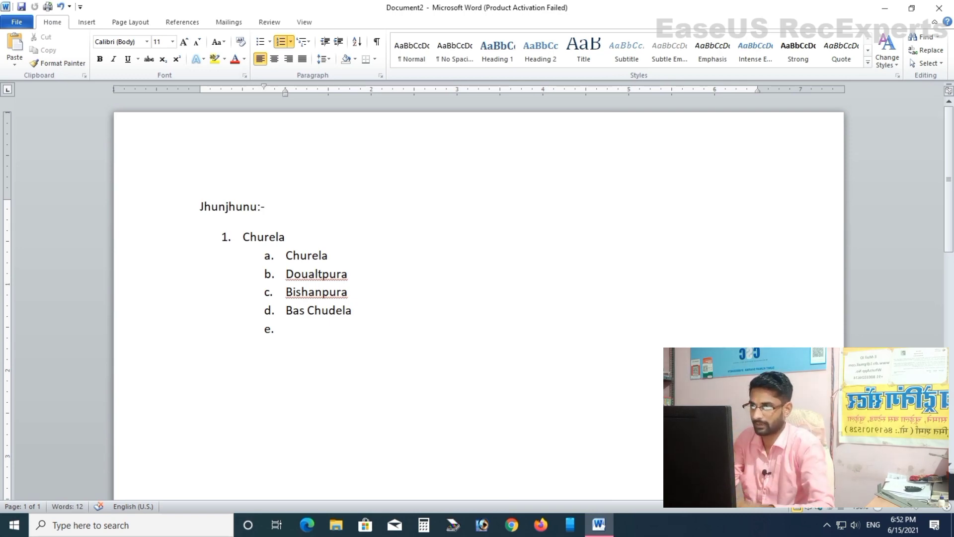
{"action": "key", "text": "shift+Tab"}
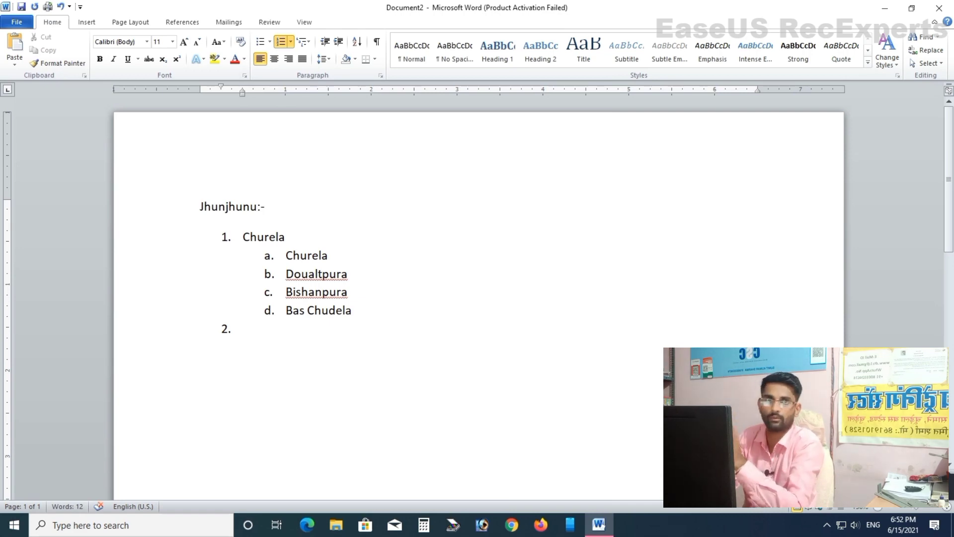
{"action": "type", "text": "Nand"}
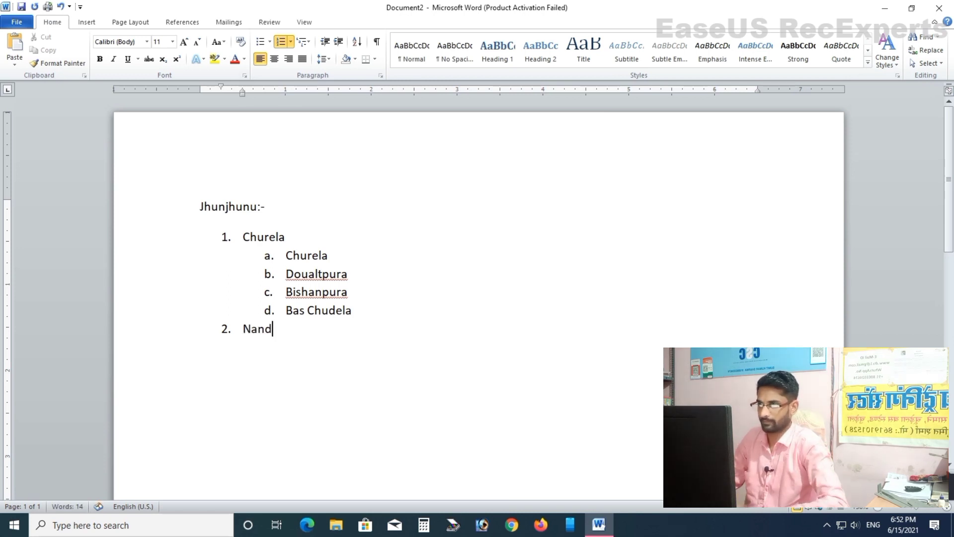
{"action": "key", "text": "Return"}
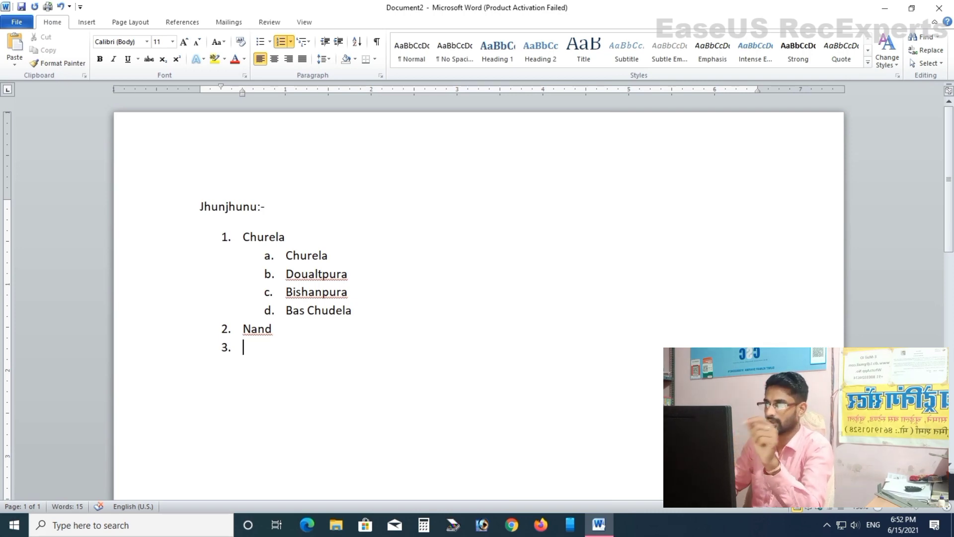
{"action": "key", "text": "Tab"}
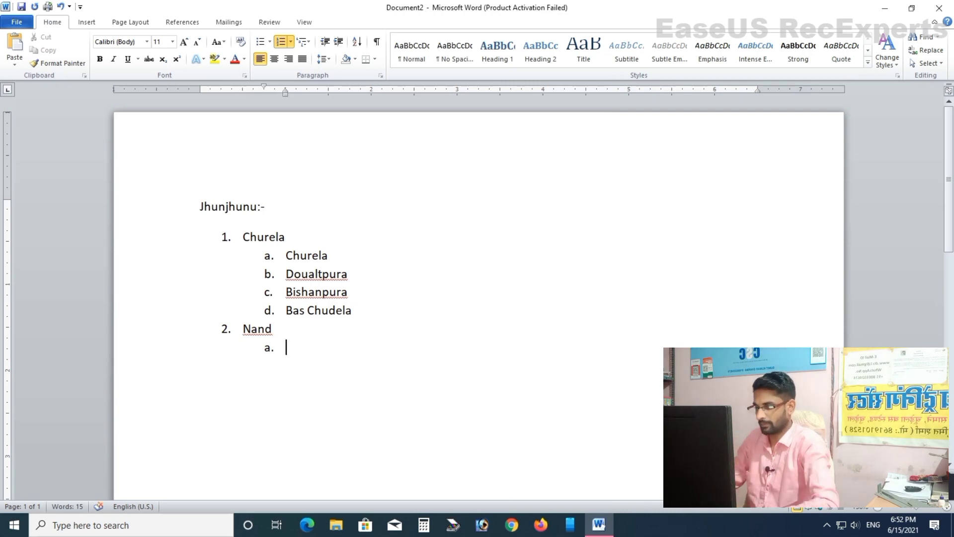
{"action": "type", "text": "Nand"}
{"action": "key", "text": "Return"}
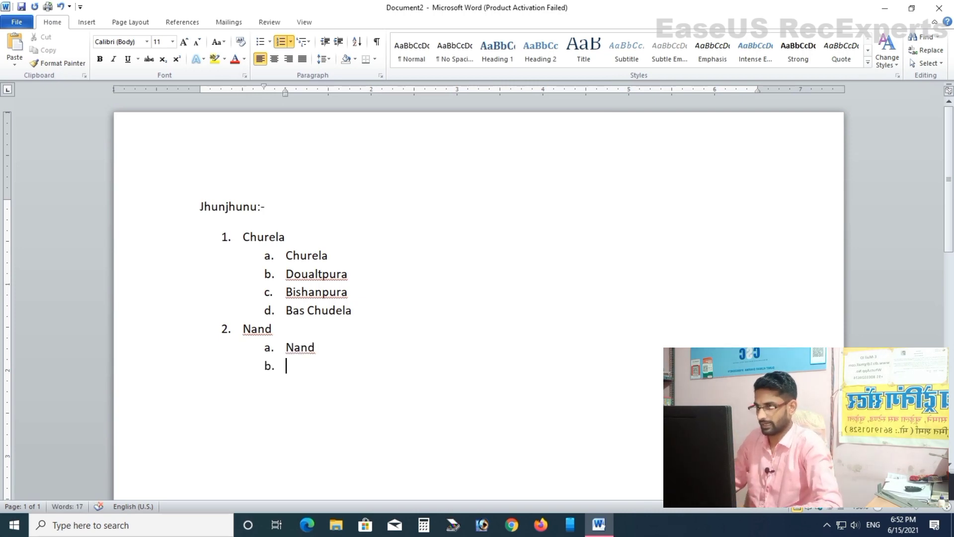
{"action": "type", "text": "Nand ka bass"}
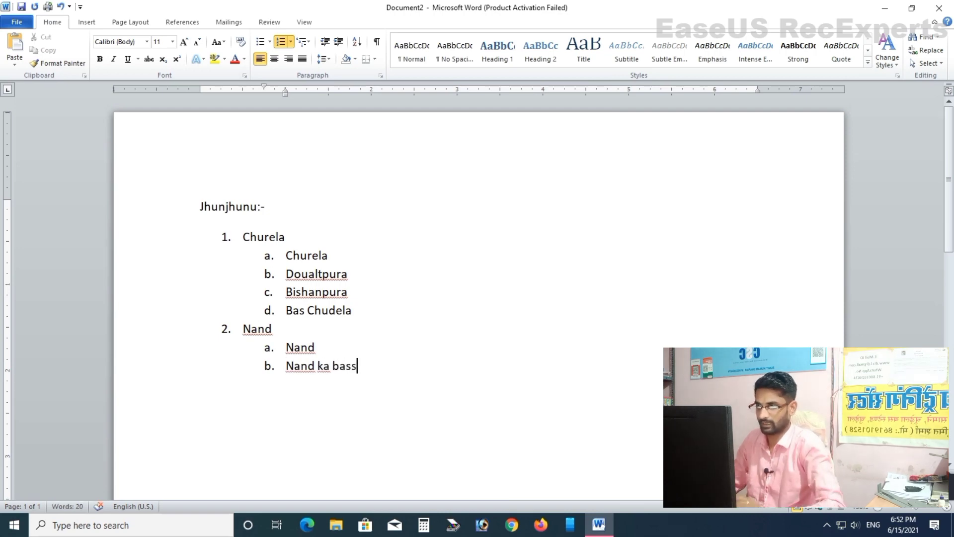
{"action": "key", "text": "Return"}
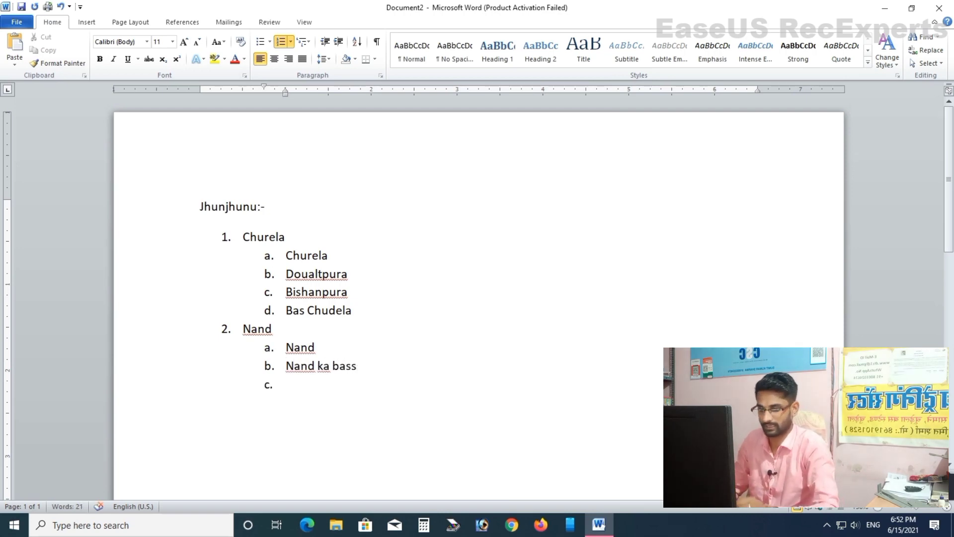
{"action": "key", "text": "shift+Tab"}
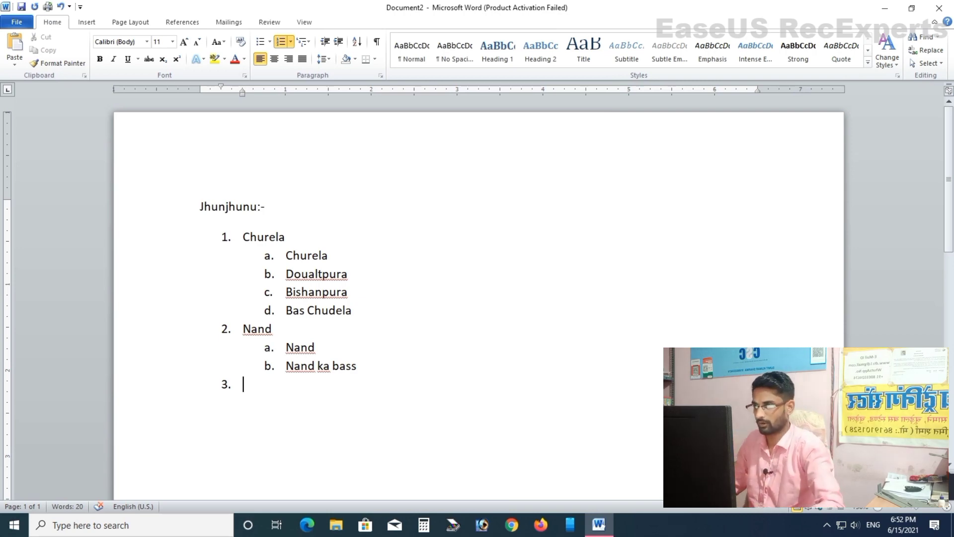
{"action": "key", "text": "BackSpace"}
{"action": "key", "text": "BackSpace"}
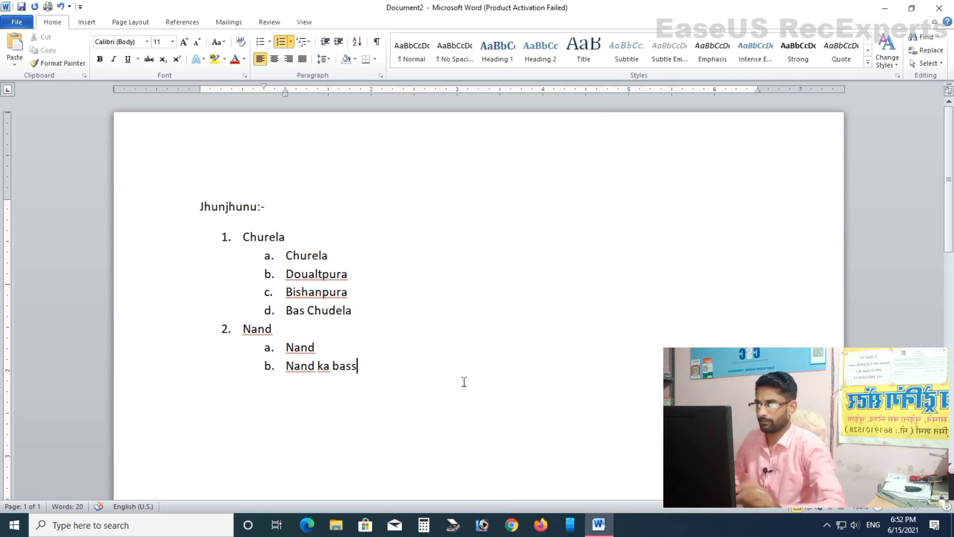
- Add the third-level items A, B, C and D under Nand ka bass
{"action": "key", "text": "Return"}
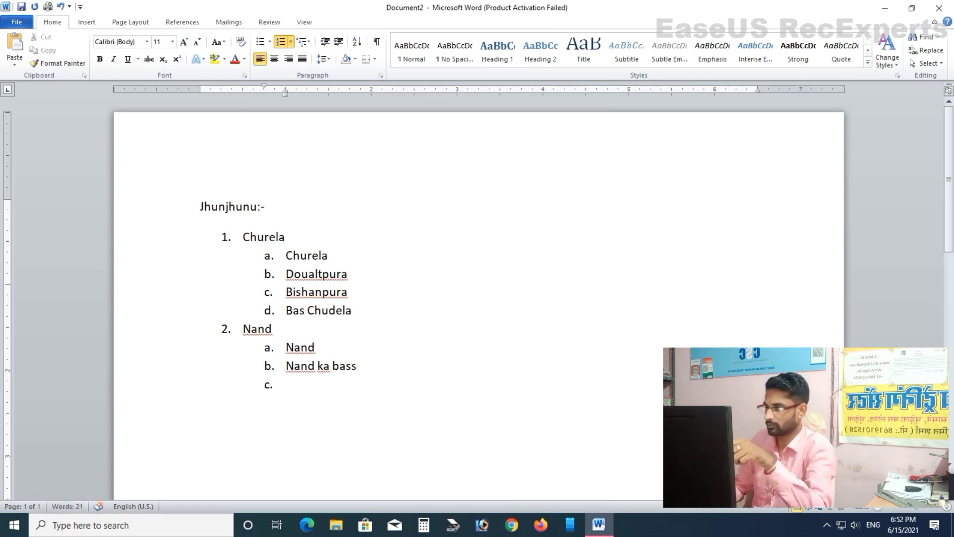
{"action": "key", "text": "Tab"}
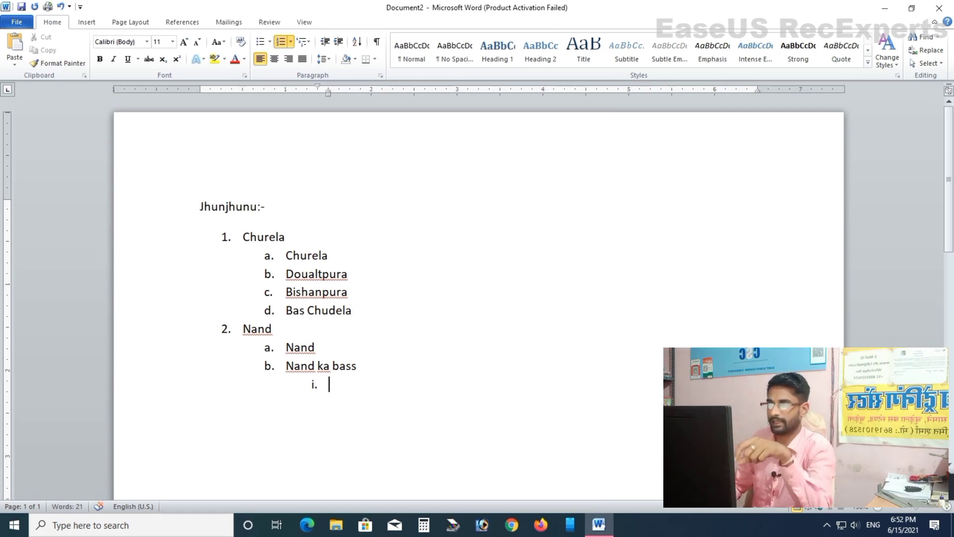
{"action": "type", "text": "a"}
{"action": "key", "text": "Return"}
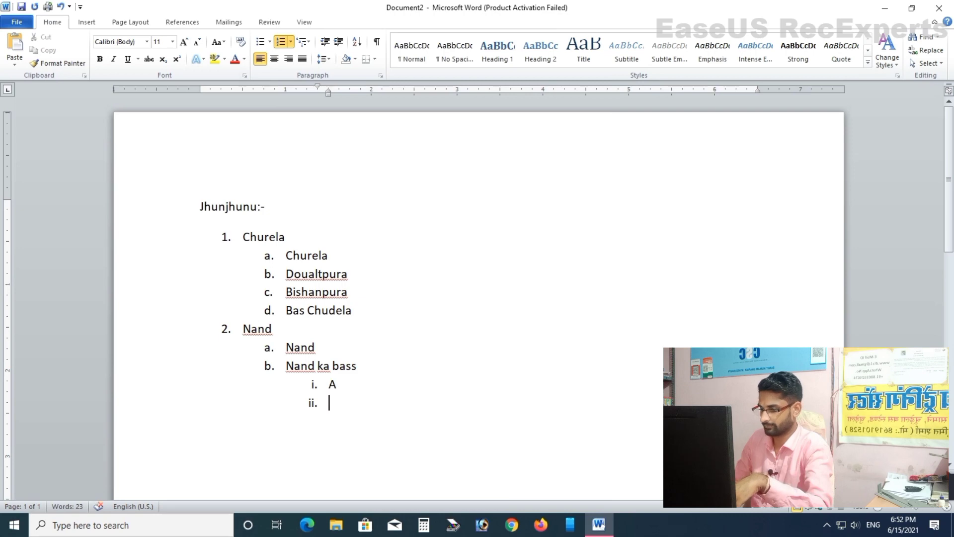
{"action": "type", "text": "v"}
{"action": "key", "text": "BackSpace"}
{"action": "type", "text": "b"}
{"action": "key", "text": "Return"}
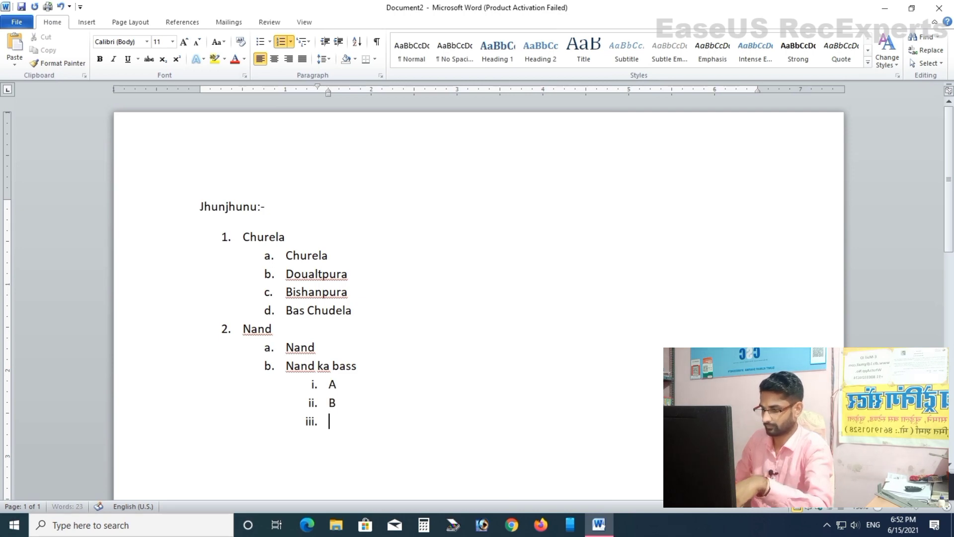
{"action": "type", "text": "c"}
{"action": "key", "text": "Return"}
{"action": "type", "text": "d"}
- Add the fourth-level list items A and B under the third-level item D
{"action": "key", "text": "Return"}
{"action": "key", "text": "Tab"}
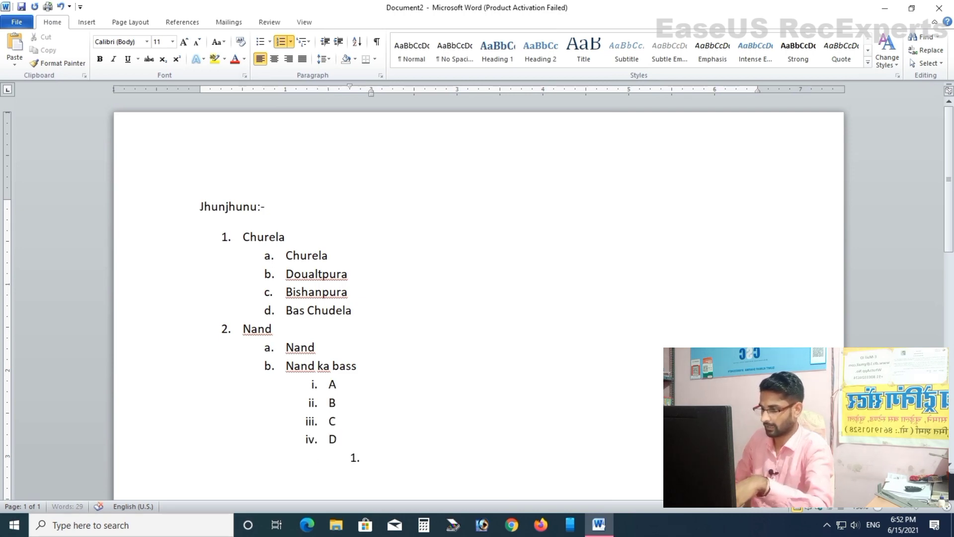
{"action": "type", "text": "a"}
{"action": "key", "text": "Return"}
{"action": "type", "text": "b"}
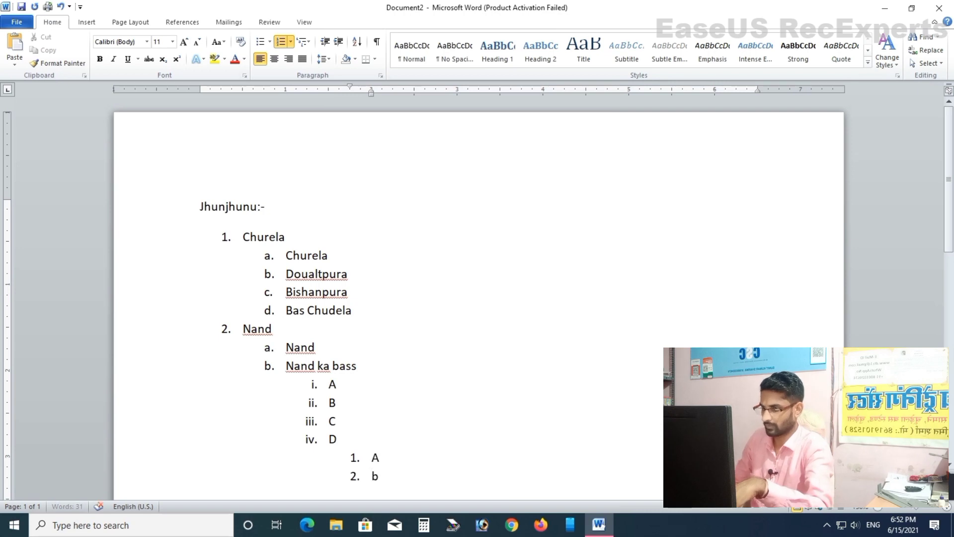
- Add the fifth-level list items A and B under the fourth-level item B
{"action": "key", "text": "Return"}
{"action": "key", "text": "Tab"}
{"action": "type", "text": "a"}
{"action": "key", "text": "Return"}
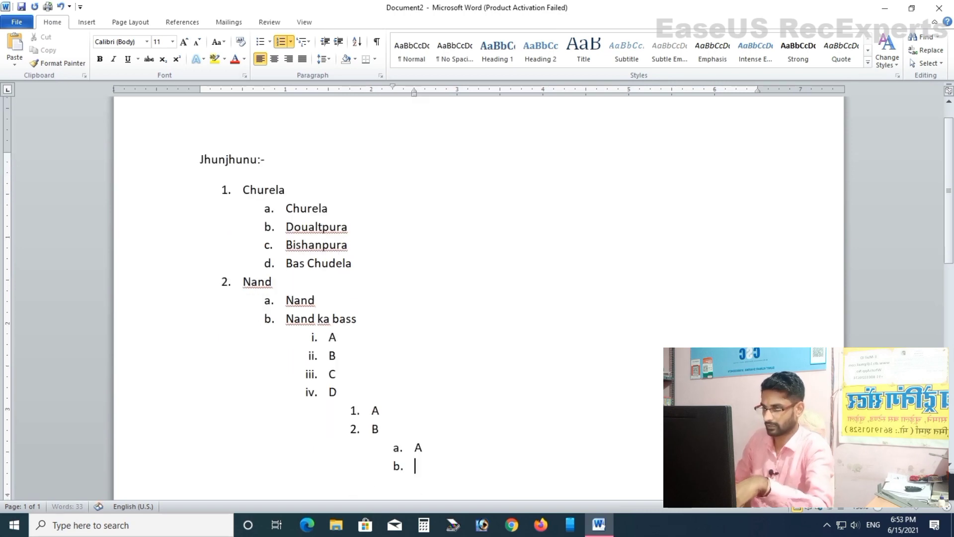
{"action": "type", "text": "b"}
{"action": "key", "text": "Return"}
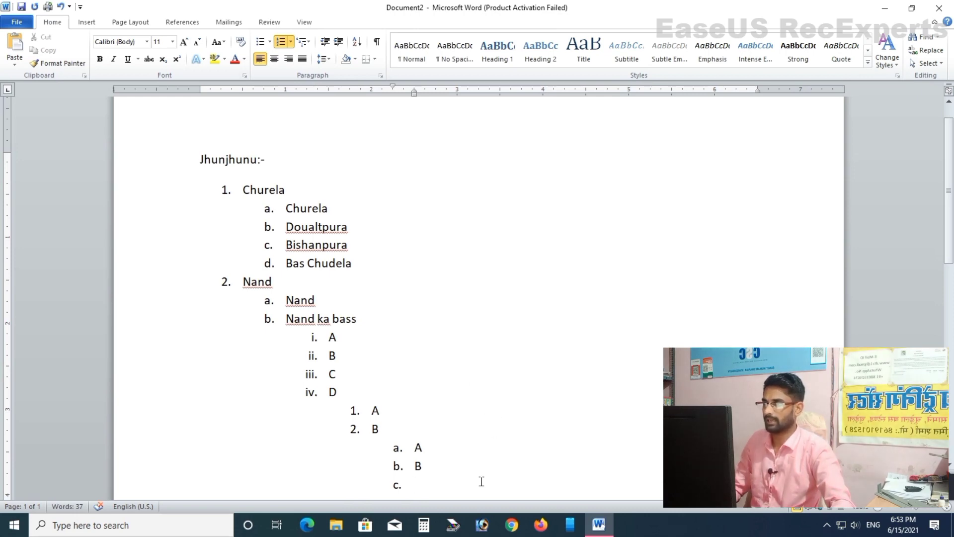
- Delete the Jhunjhunu heading with its whole multilevel list and leftover numbering, and justify the remaining empty paragraph
{"action": "left_click_drag", "start_coordinate": [485, 480], "coordinate": [200, 188]}
{"action": "key", "text": "Delete"}
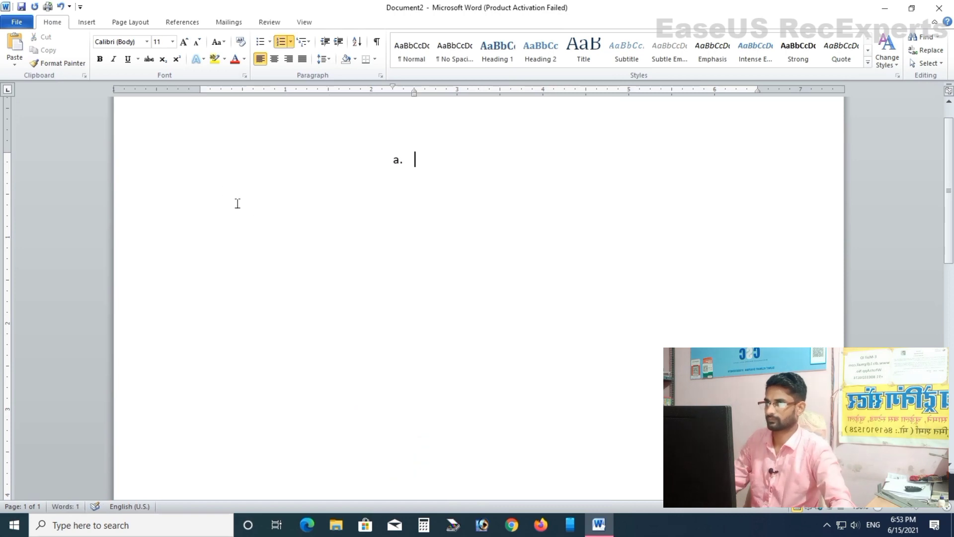
{"action": "left_click", "coordinate": [280, 41]}
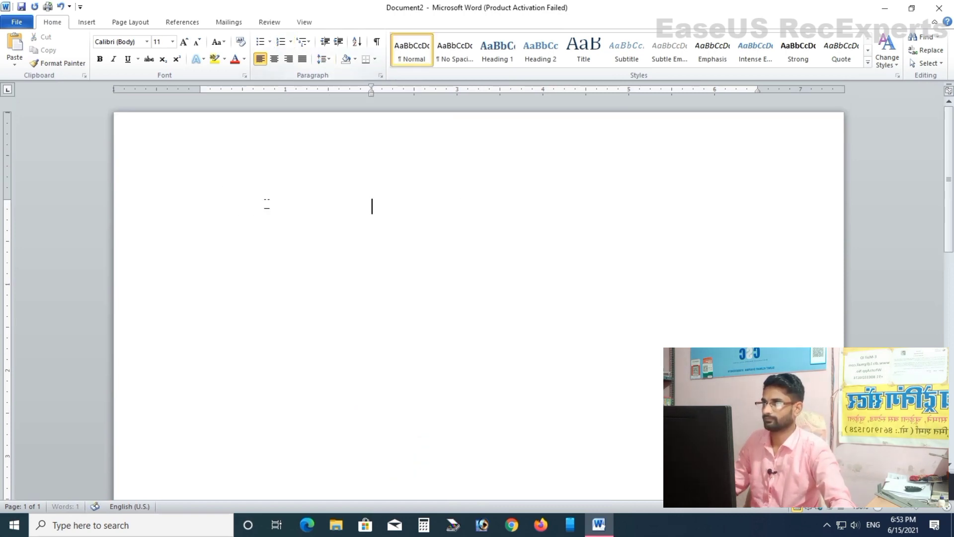
{"action": "left_click", "coordinate": [302, 59]}
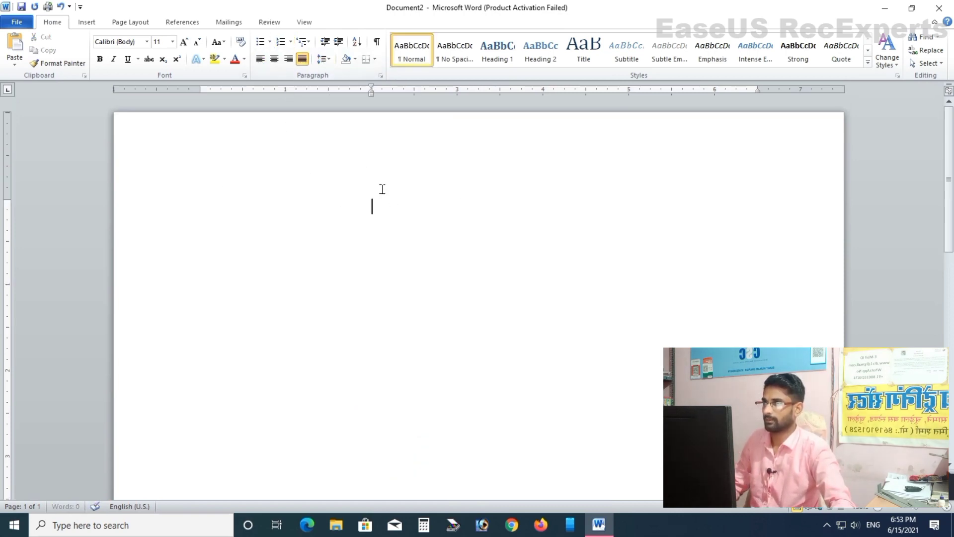
- Move the empty paragraph's indent back to the left margin and generate sample paragraphs with =rand()
{"action": "scroll", "coordinate": [391, 194], "scroll_direction": "down", "scroll_amount": 2}
{"action": "scroll", "coordinate": [391, 194], "scroll_direction": "down", "scroll_amount": 3}
{"action": "scroll", "coordinate": [384, 196], "scroll_direction": "down", "scroll_amount": 1}
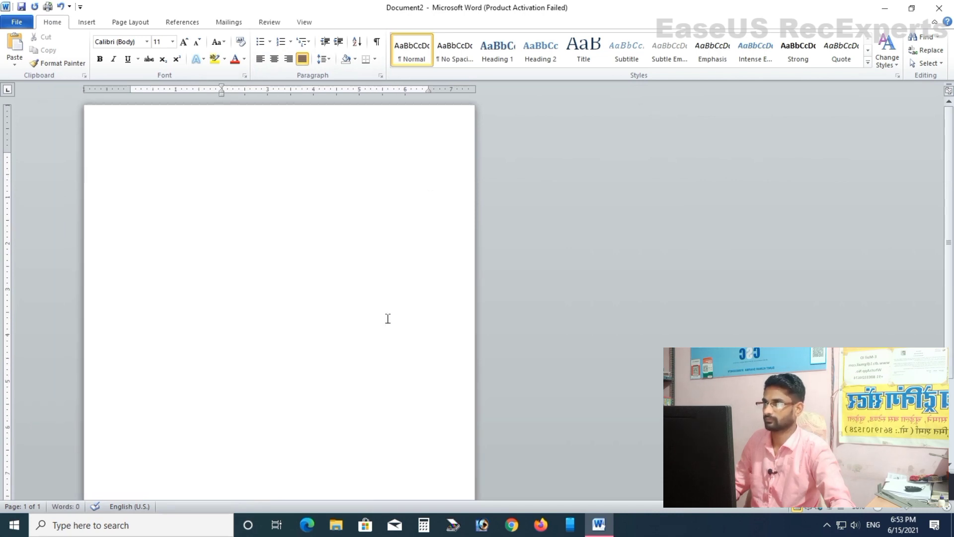
{"action": "scroll", "coordinate": [253, 159], "scroll_direction": "up", "scroll_amount": 1}
{"action": "scroll", "coordinate": [262, 172], "scroll_direction": "up", "scroll_amount": 1}
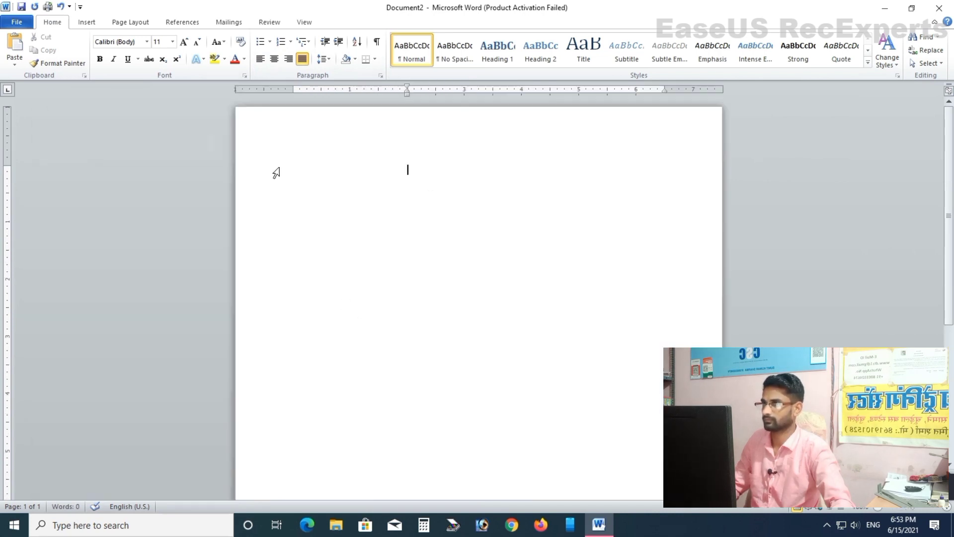
{"action": "left_click_drag", "start_coordinate": [408, 90], "coordinate": [293, 92]}
{"action": "type", "text": "=rand()"}
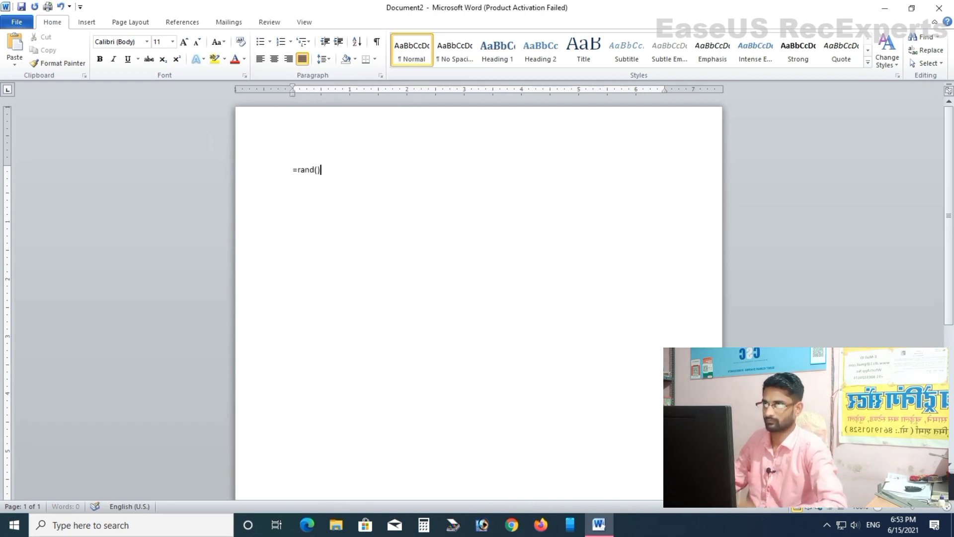
{"action": "key", "text": "Return"}
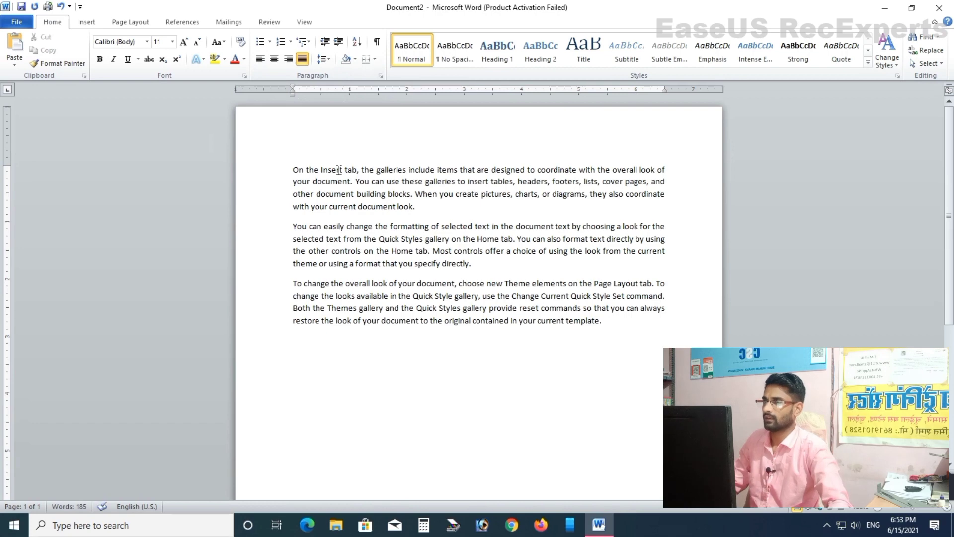
- Left-align all three sample paragraphs, and change their alignment to centered
{"action": "left_click", "coordinate": [260, 59]}
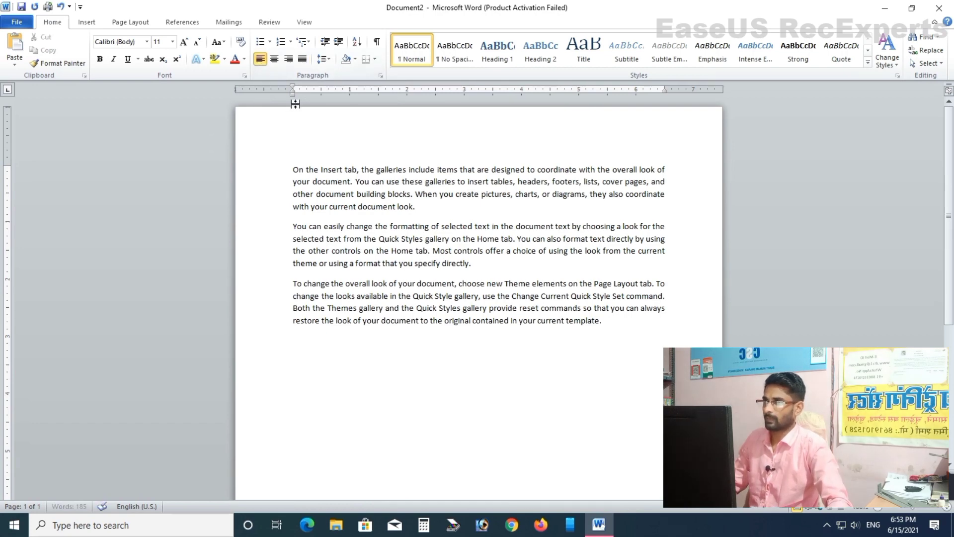
{"action": "left_click_drag", "start_coordinate": [630, 334], "coordinate": [311, 171]}
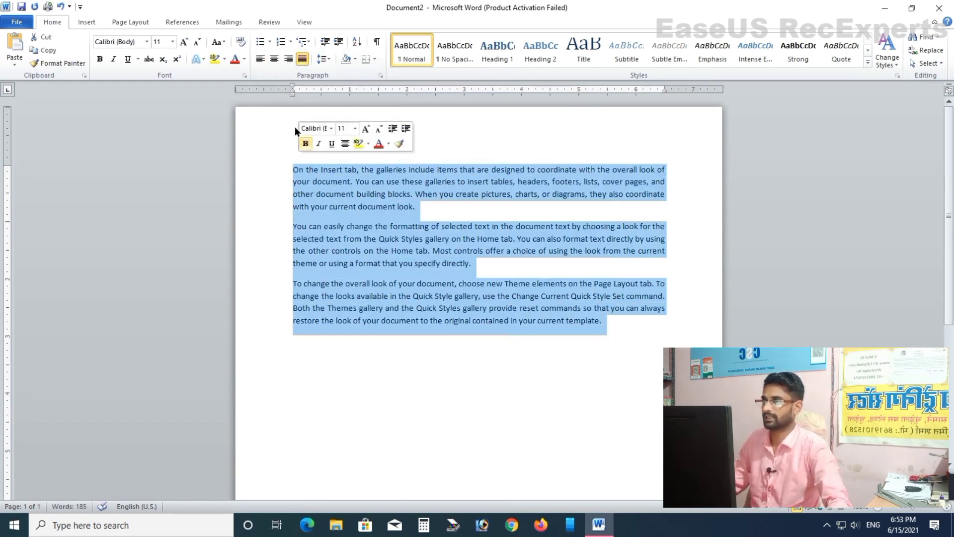
{"action": "left_click", "coordinate": [258, 60]}
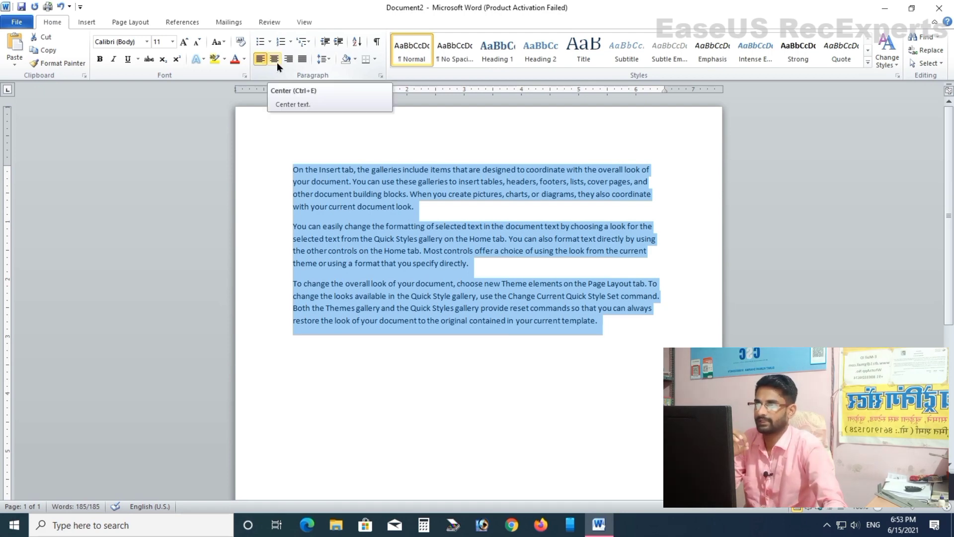
{"action": "left_click", "coordinate": [276, 62]}
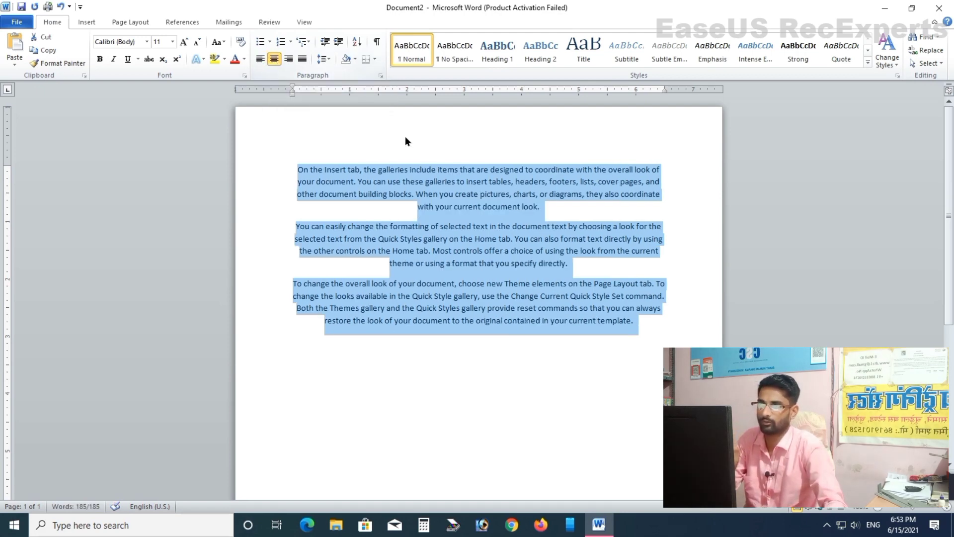
{"action": "left_click", "coordinate": [487, 353]}
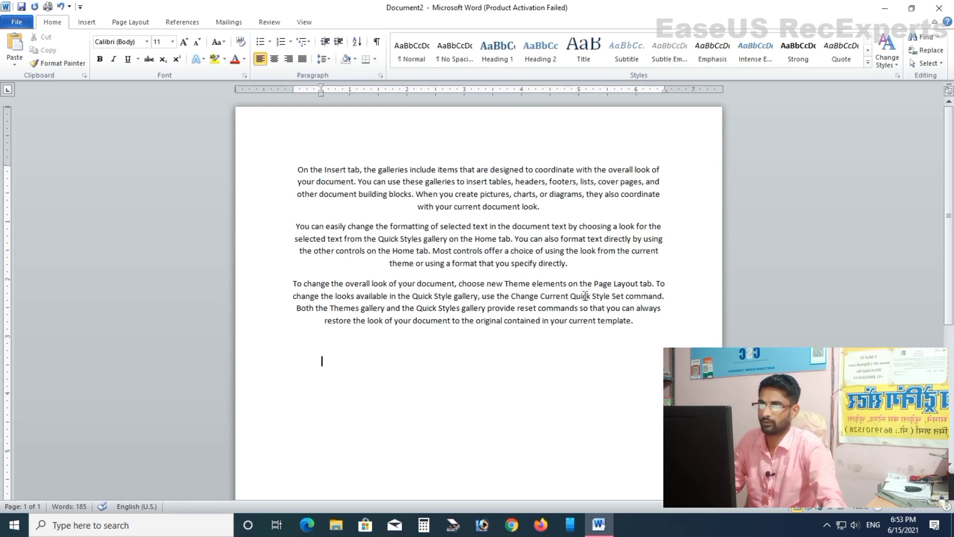
- Try out centered text by entering a first name on a new line below the sample paragraphs, and delete it
{"action": "left_click", "coordinate": [652, 343]}
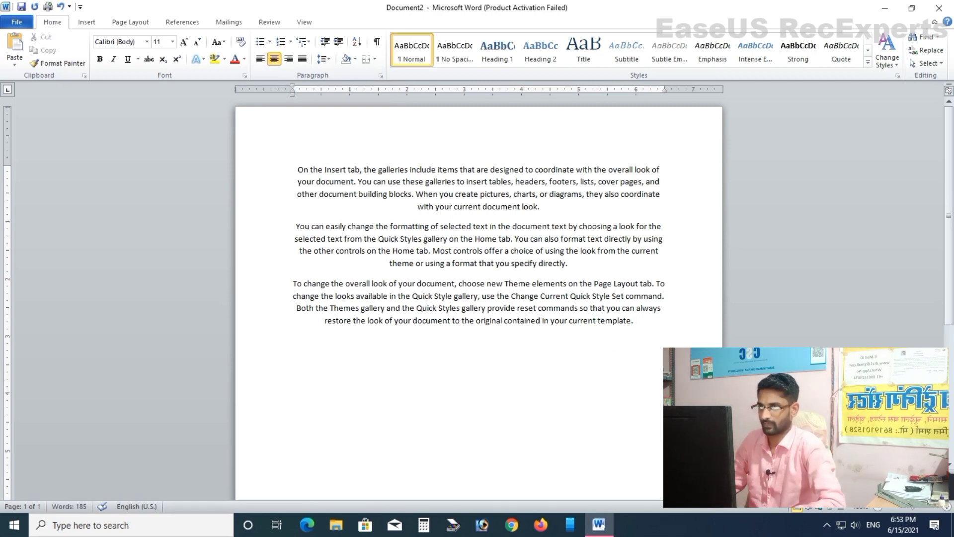
{"action": "key", "text": "Return"}
{"action": "type", "text": "Sumti"}
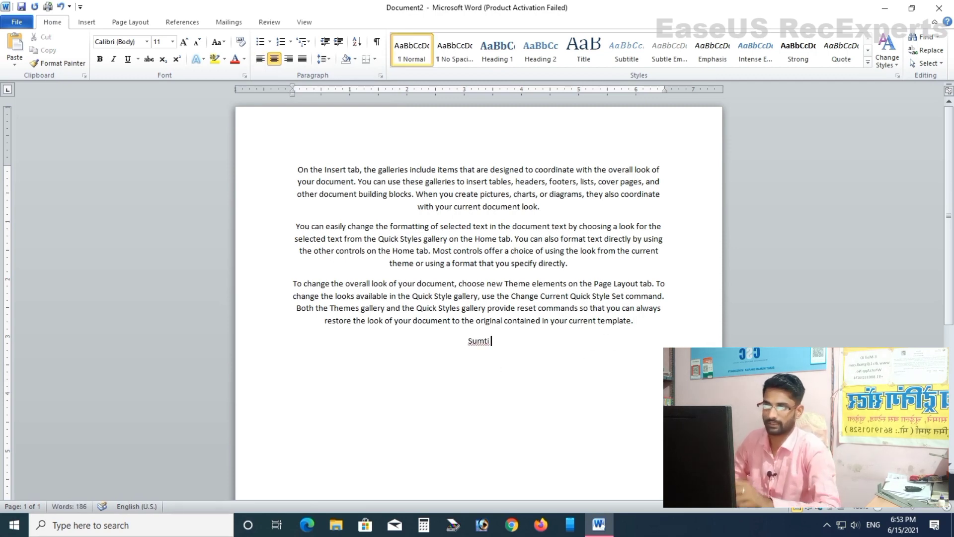
{"action": "key", "text": "ctrl+shift+Left"}
{"action": "type", "text": "sumit"}
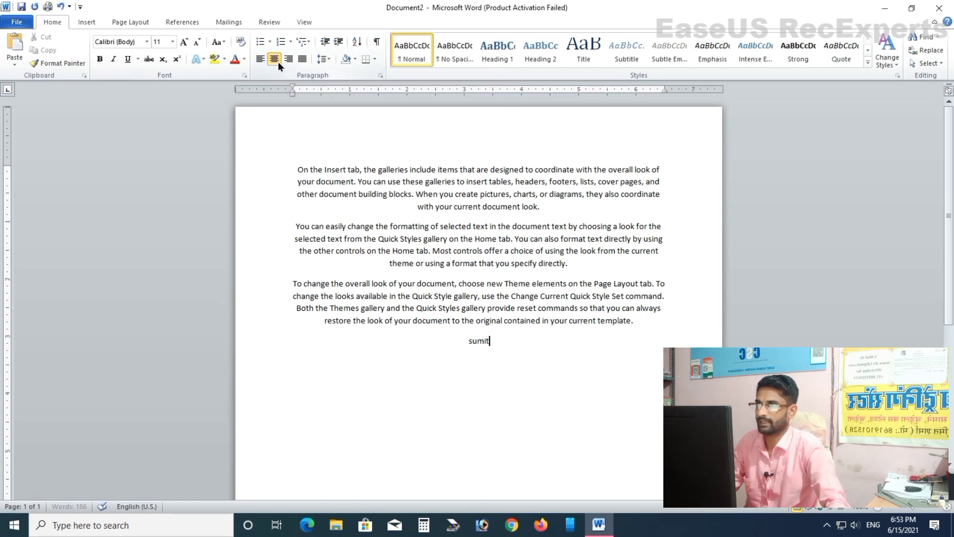
{"action": "left_click_drag", "start_coordinate": [500, 346], "coordinate": [436, 338]}
{"action": "key", "text": "BackSpace"}
{"action": "key", "text": "BackSpace"}
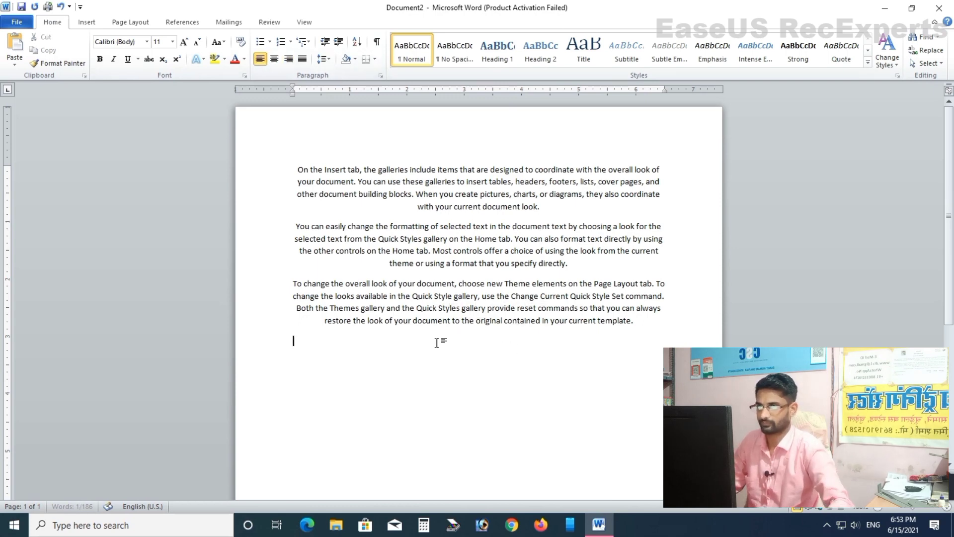
- Right-align the entire document text, and change its alignment to justified
{"action": "key", "text": "ctrl+a"}
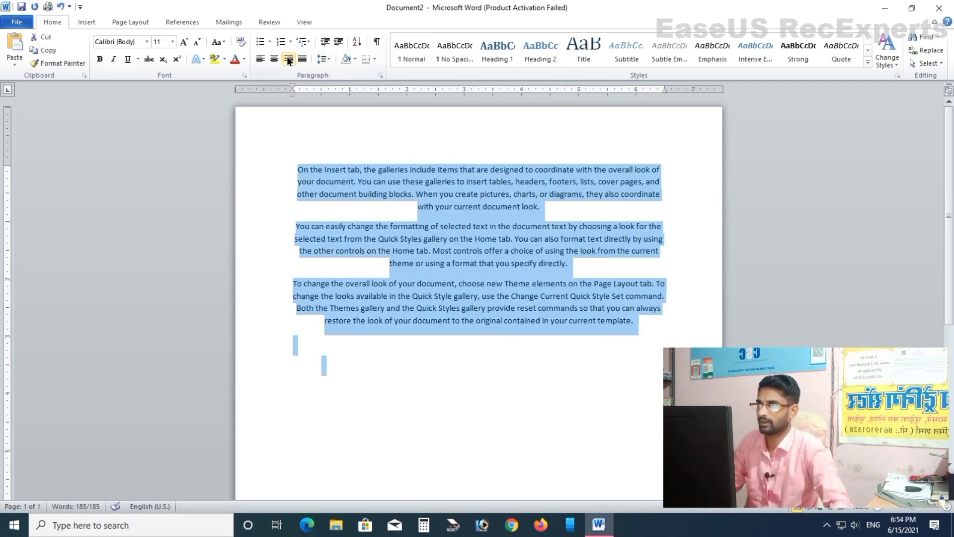
{"action": "left_click", "coordinate": [288, 60]}
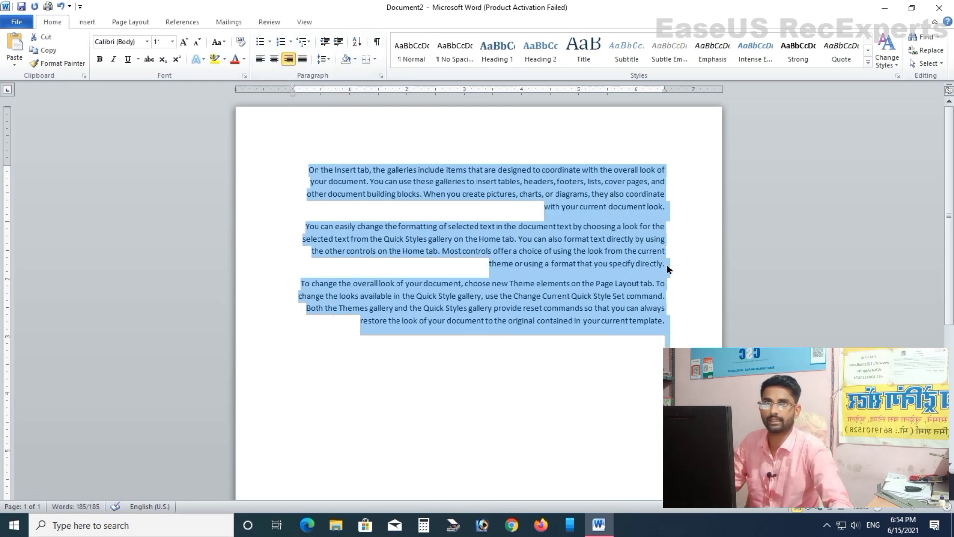
{"action": "left_click", "coordinate": [303, 60]}
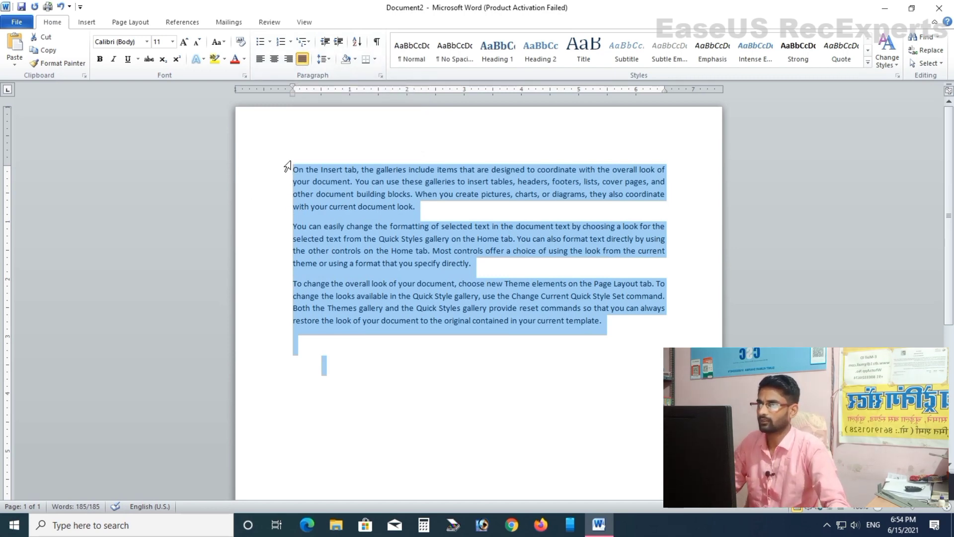
- Set the line spacing of all the text to 1.0 and remove the space after the paragraphs
{"action": "left_click", "coordinate": [326, 60]}
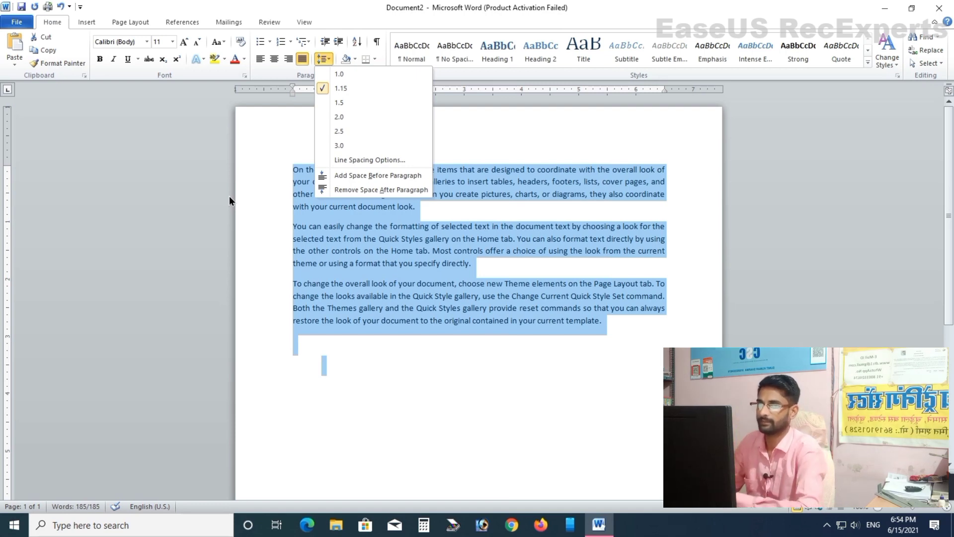
{"action": "left_click", "coordinate": [343, 73]}
{"action": "left_click", "coordinate": [324, 57]}
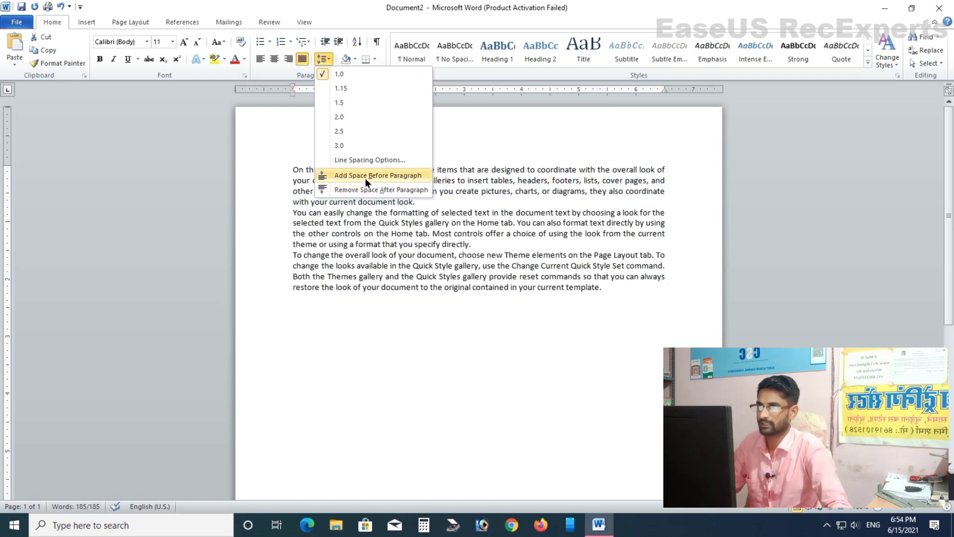
{"action": "left_click", "coordinate": [366, 190]}
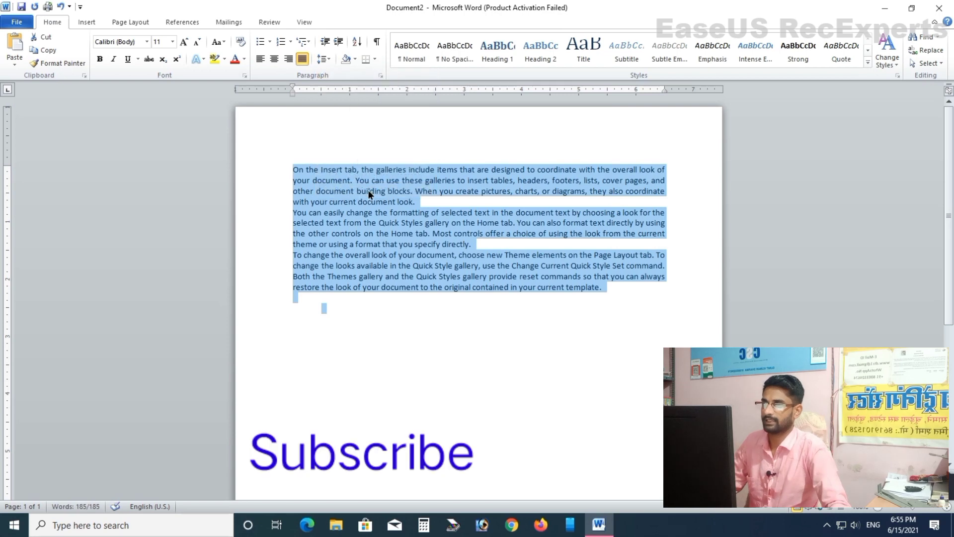